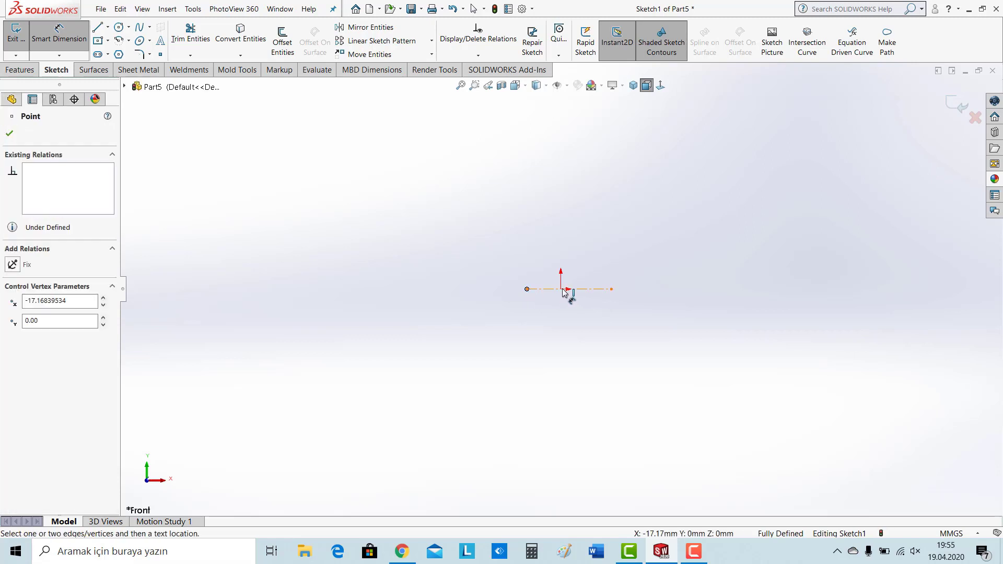
# - Dimension the horizontal centerline with 6 mm from its left end to the origin and 12 mm overall length
pyautogui.click(561, 289)
pyautogui.click(549, 324)
pyautogui.write('6')
pyautogui.press('Return')
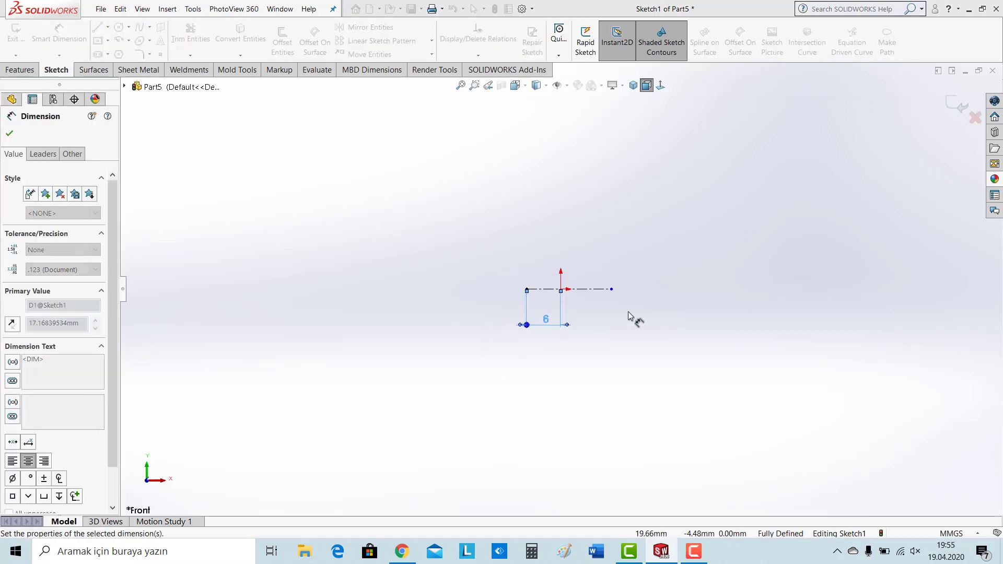
pyautogui.click(580, 291)
pyautogui.click(580, 375)
pyautogui.write('12')
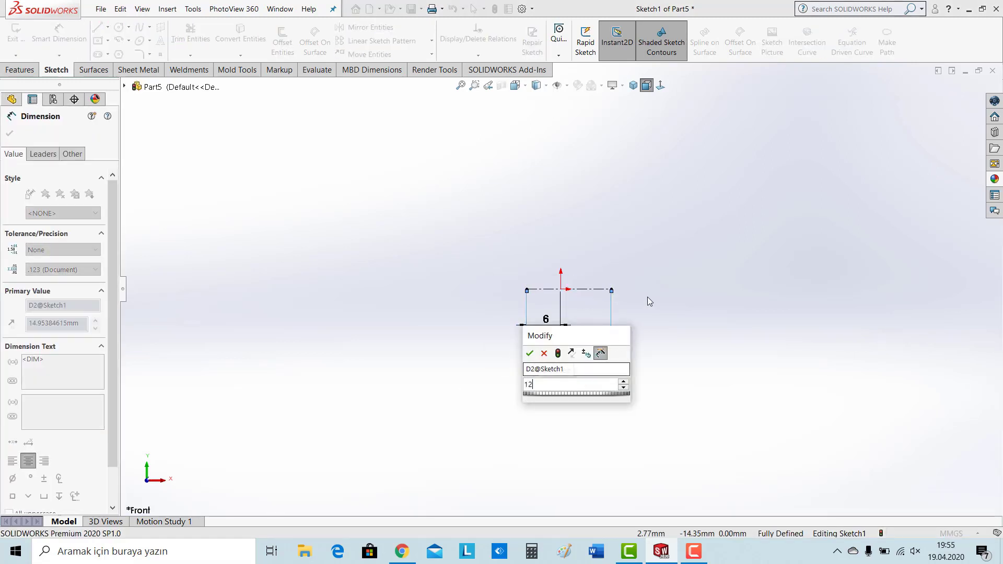
pyautogui.press('Return')
# - Sketch a circle of about 42.6 mm radius, centred about 17.5 mm directly below the origin
pyautogui.click(120, 28)
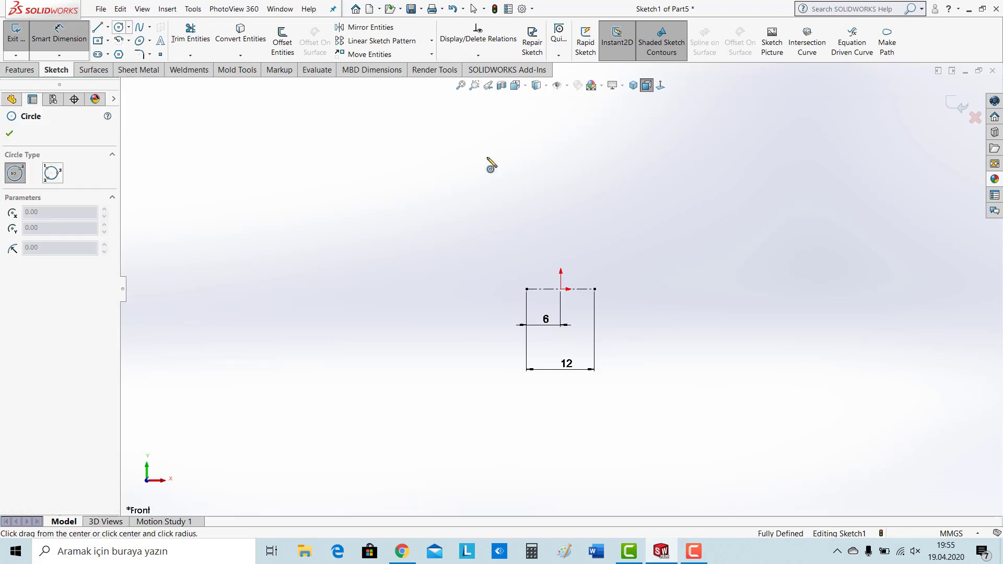
pyautogui.click(561, 388)
pyautogui.click(562, 148)
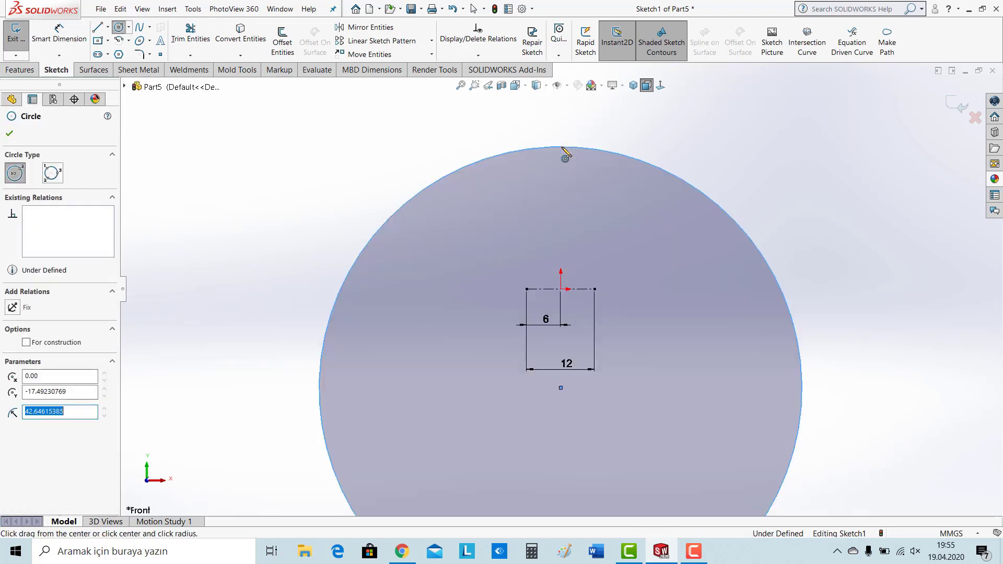
# - Dimension the vertical distance from the origin to the circle's centre as 20 mm
pyautogui.click(59, 35)
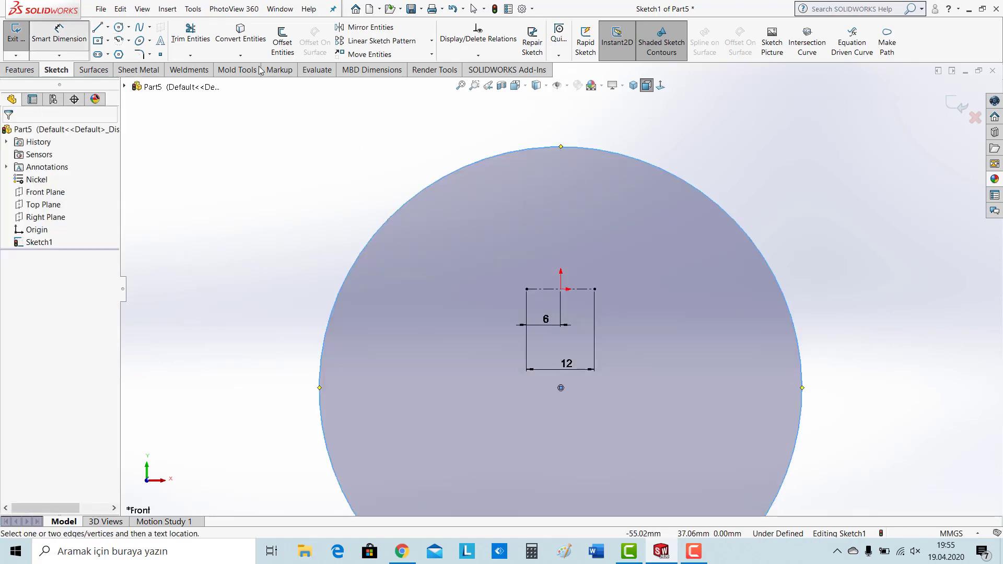
pyautogui.click(561, 290)
pyautogui.click(561, 387)
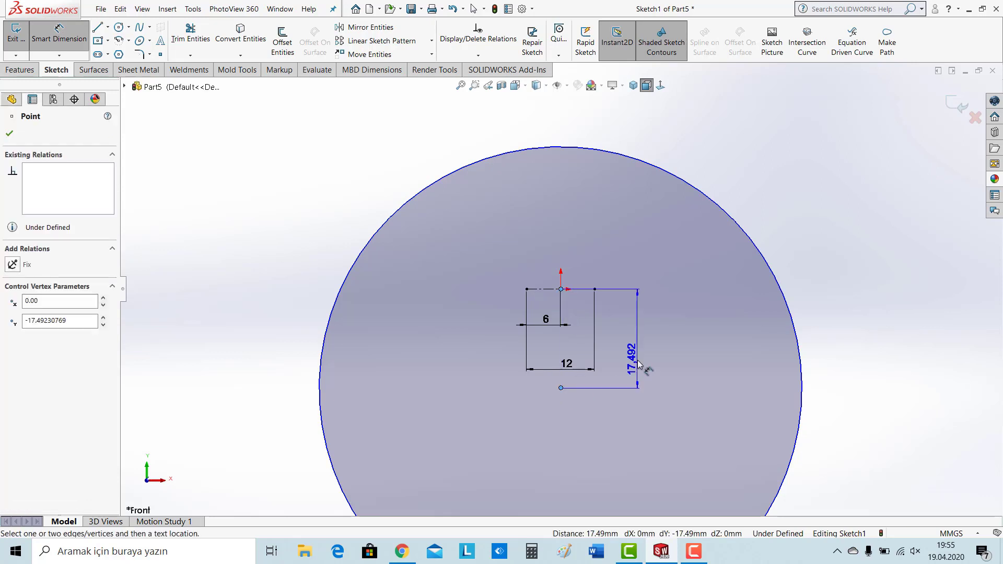
pyautogui.click(638, 364)
pyautogui.write('20')
pyautogui.press('Return')
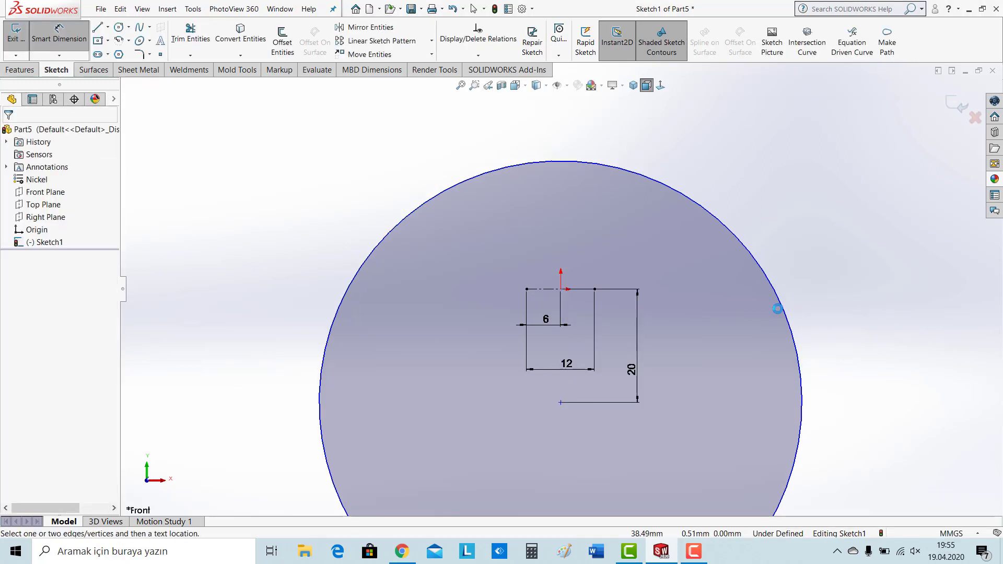
# - Dimension the circle's diameter as 60 mm
pyautogui.click(786, 313)
pyautogui.click(873, 320)
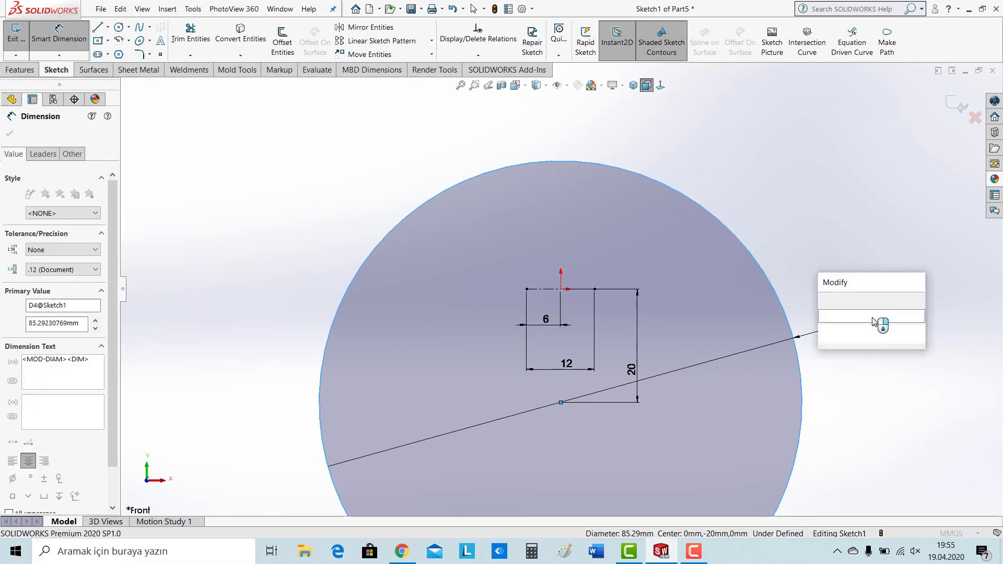
pyautogui.write('60')
pyautogui.press('Return')
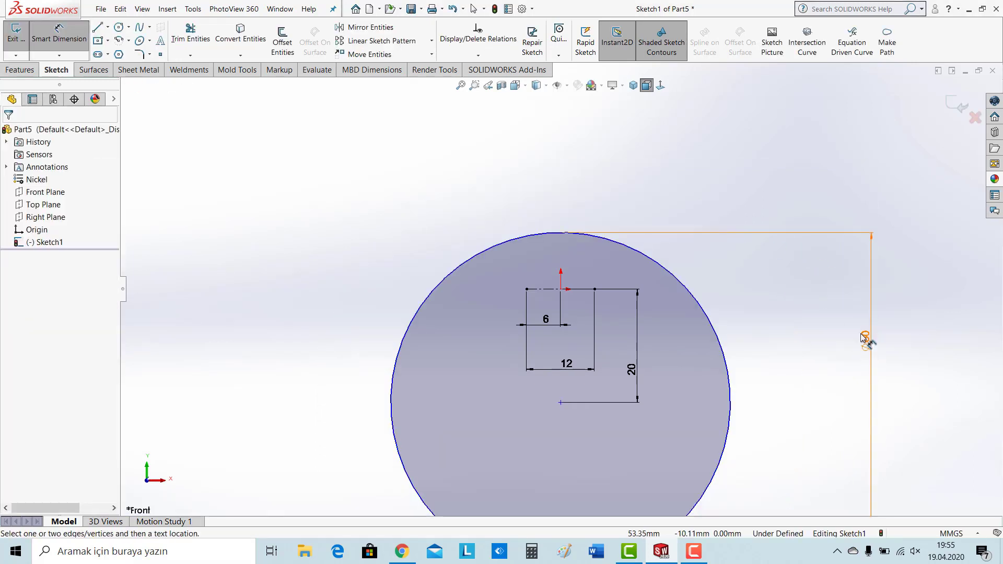
pyautogui.press('Escape')
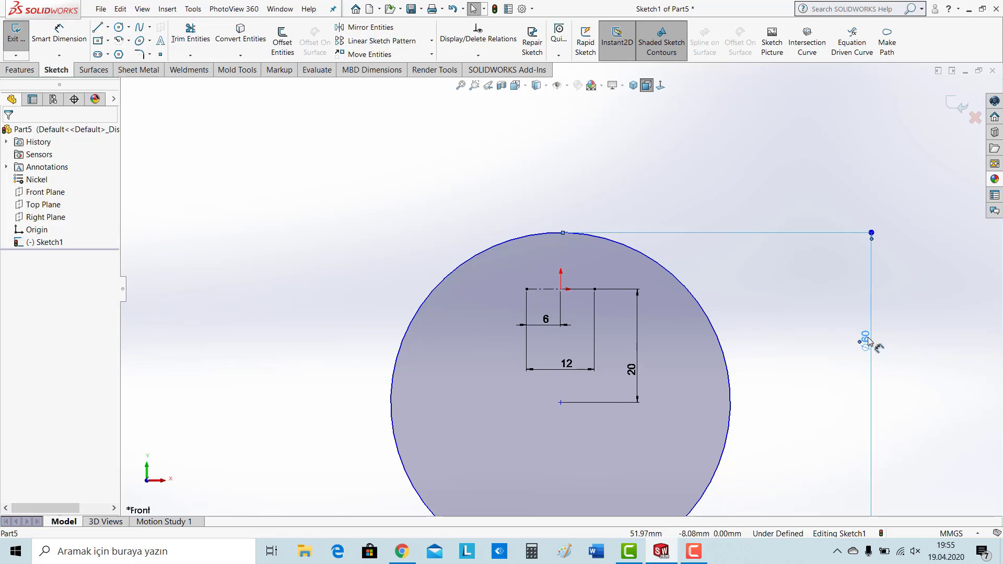
pyautogui.press('Escape')
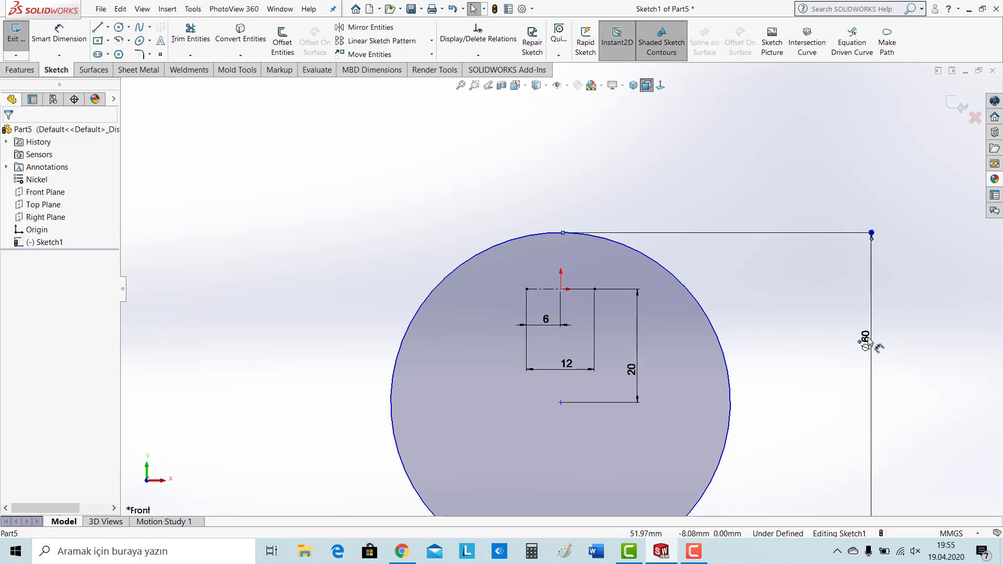
# - Set the circle's diameter dimension to 70 mm
pyautogui.click(866, 341)
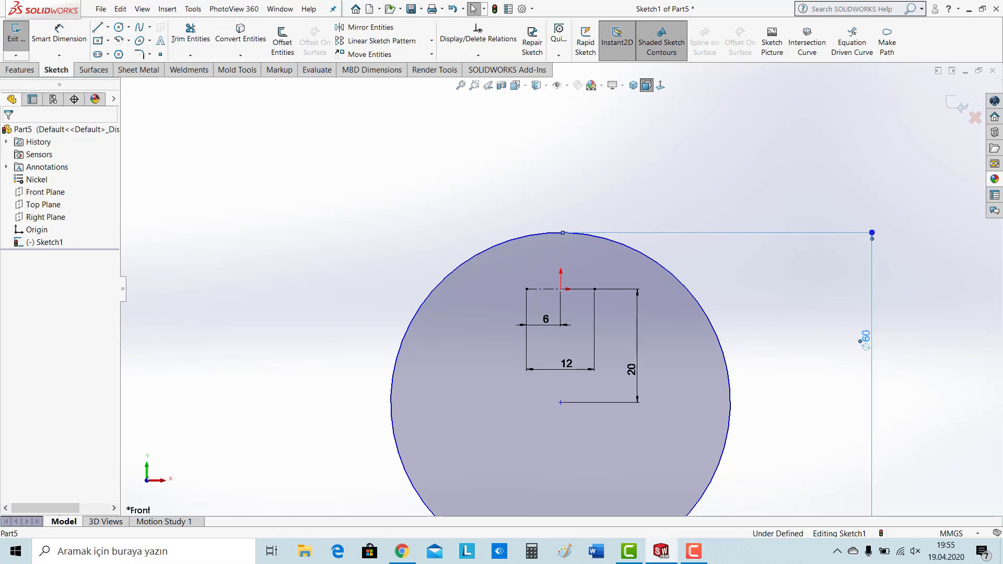
pyautogui.doubleClick(863, 340)
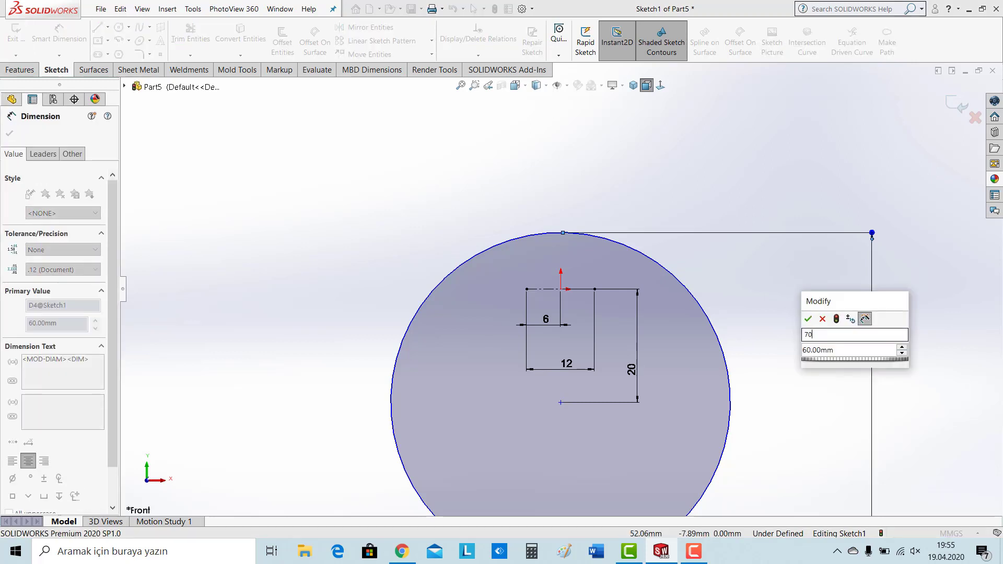
pyautogui.write('70')
pyautogui.press('Return')
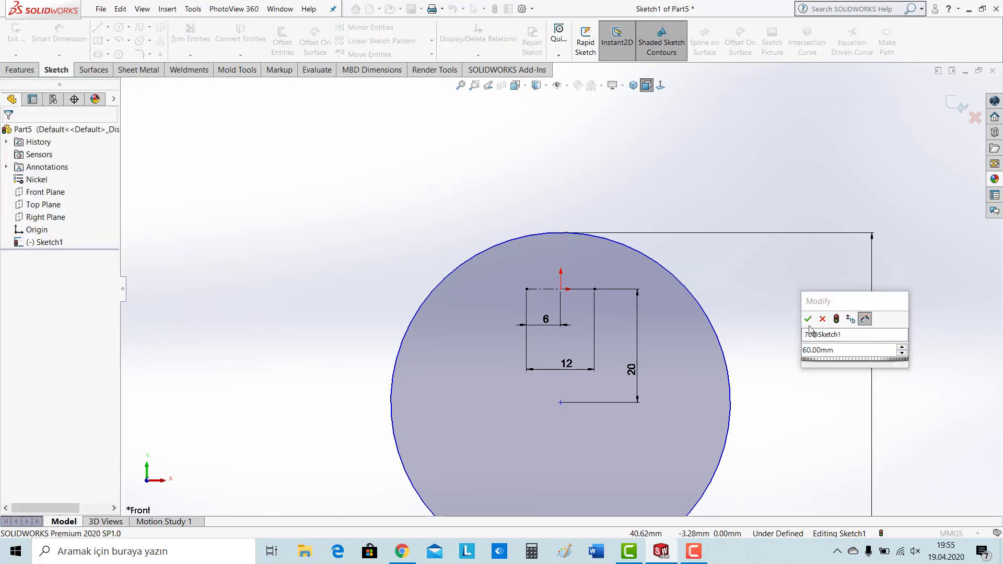
pyautogui.click(844, 350)
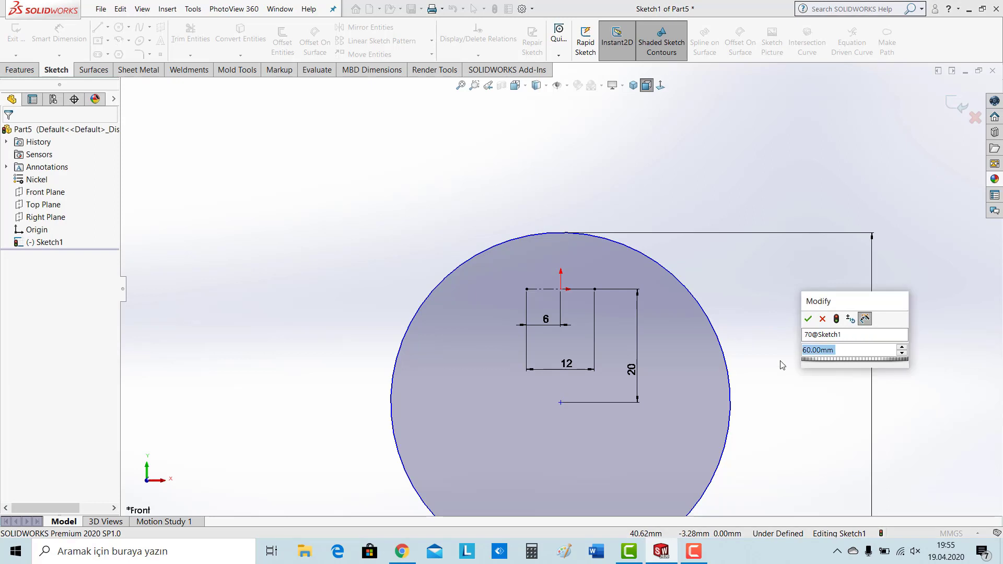
pyautogui.write('70')
pyautogui.press('Return')
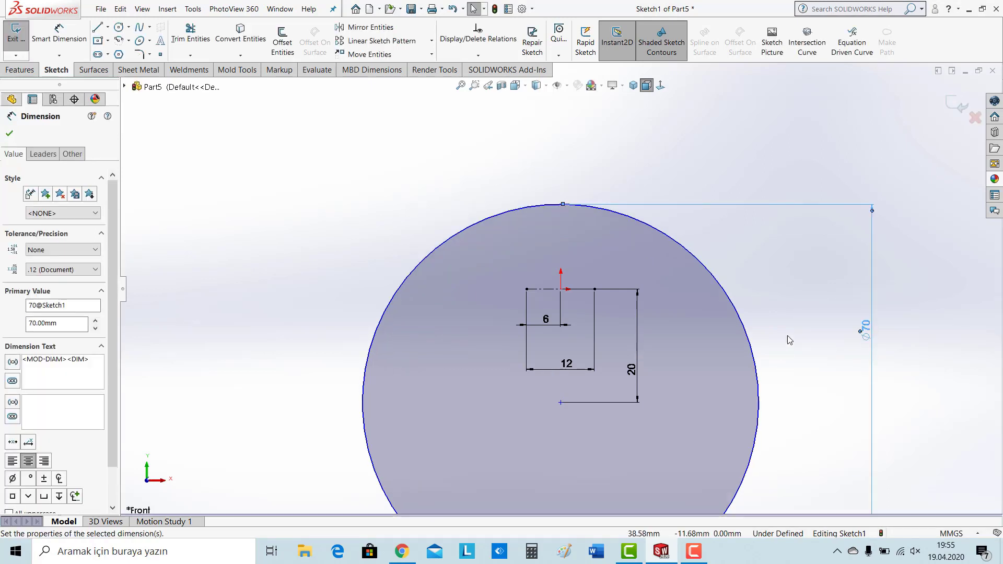
# - Sketch a vertical centerline from the origin up to the circle's topmost point
pyautogui.scroll(-3, 616, 177)
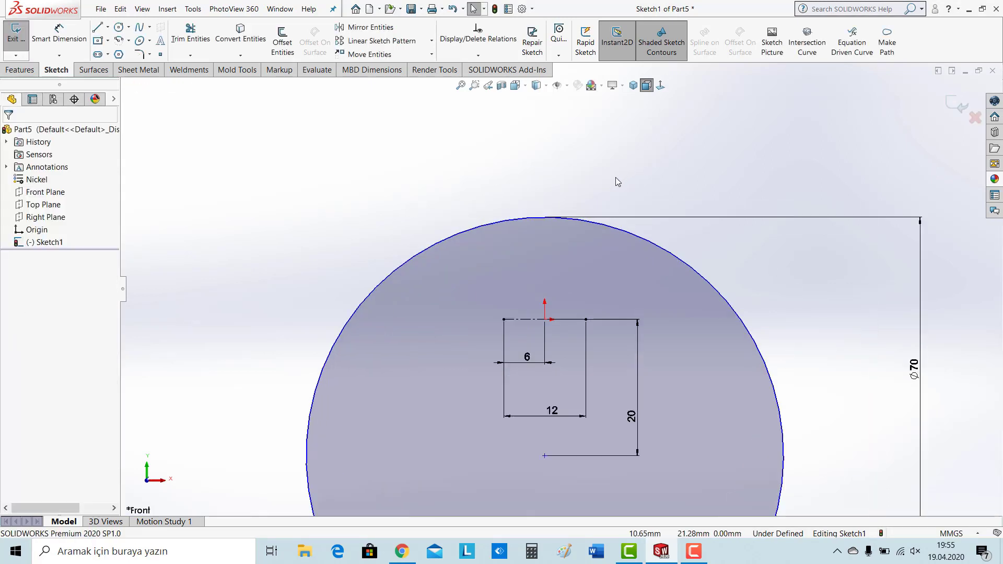
pyautogui.click(107, 27)
pyautogui.click(123, 54)
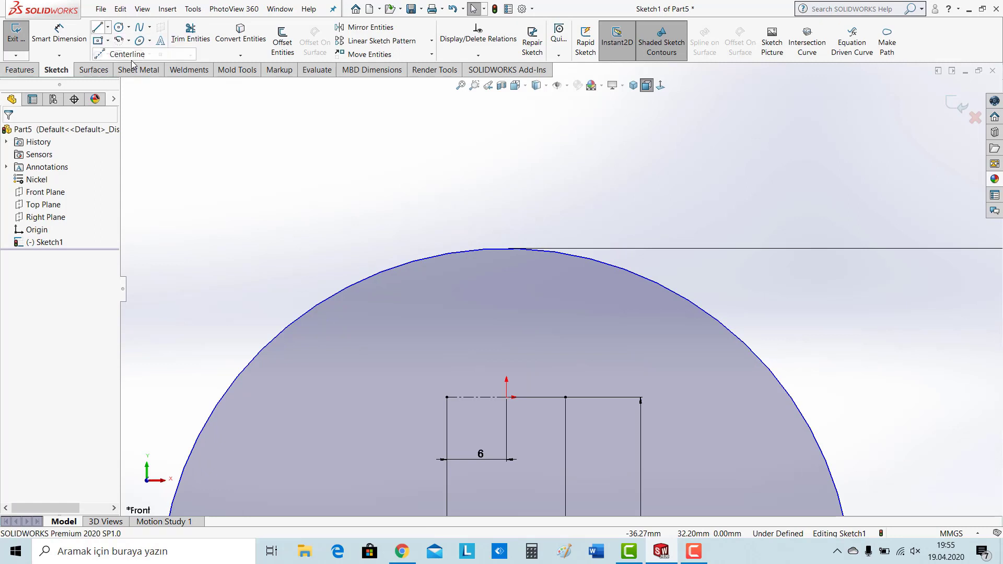
pyautogui.click(506, 397)
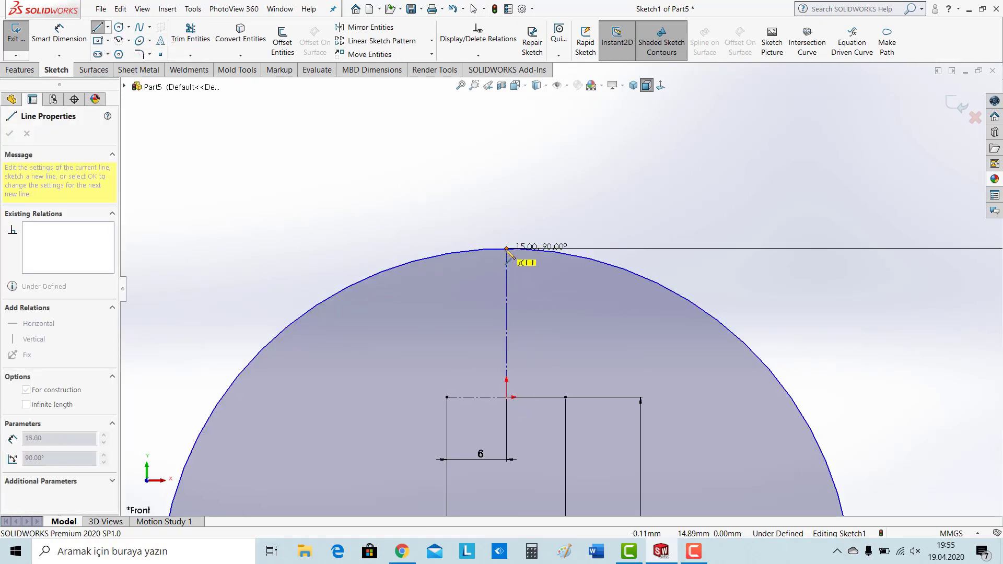
pyautogui.click(506, 249)
pyautogui.press('Escape')
# - Draw a vertical line from the right end of the horizontal centerline up to the circle
pyautogui.click(98, 27)
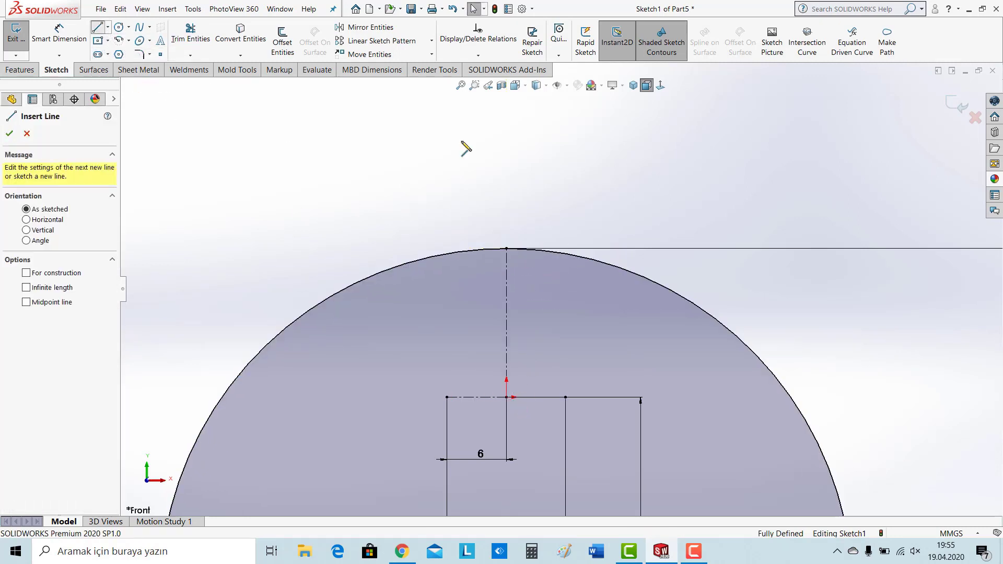
pyautogui.click(566, 398)
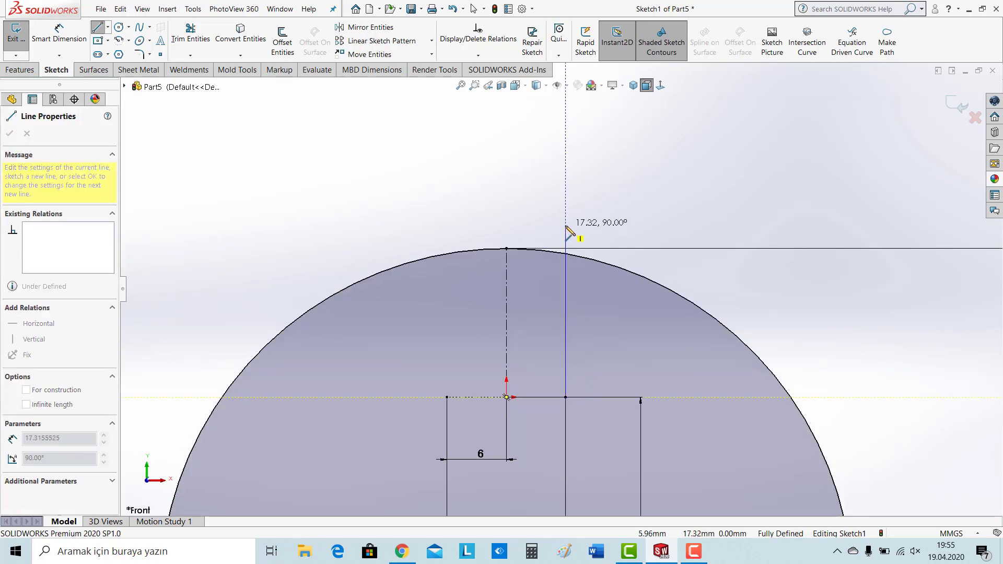
pyautogui.click(566, 253)
pyautogui.press('Escape')
# - Draw connected lines below the arc: about 7.8 mm horizontally from the vertical centerline, about 0.95 mm up, and back to the vertical line
pyautogui.scroll(-3, 601, 256)
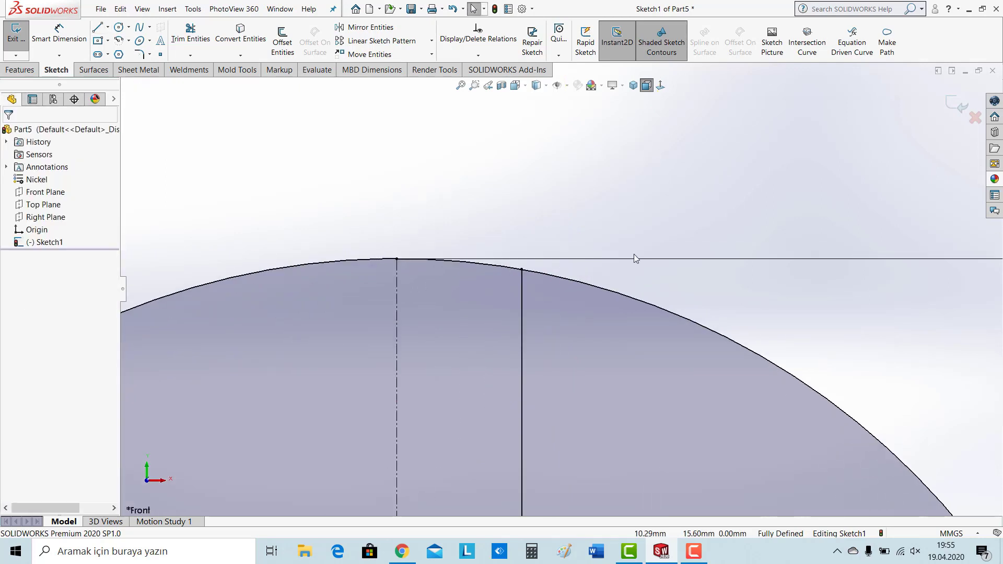
pyautogui.press('l')
pyautogui.click(396, 314)
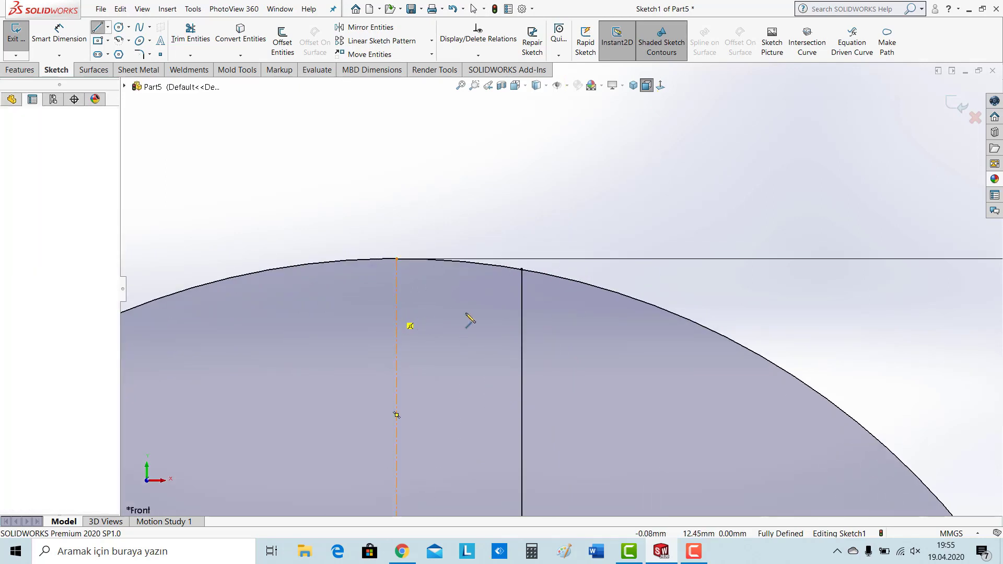
pyautogui.click(559, 312)
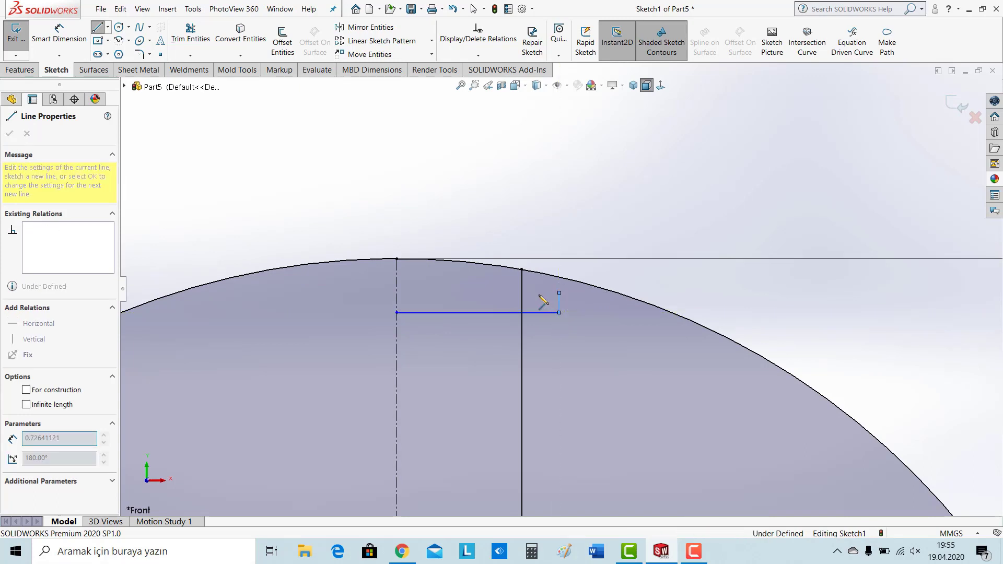
pyautogui.click(559, 293)
pyautogui.click(521, 293)
pyautogui.press('Escape')
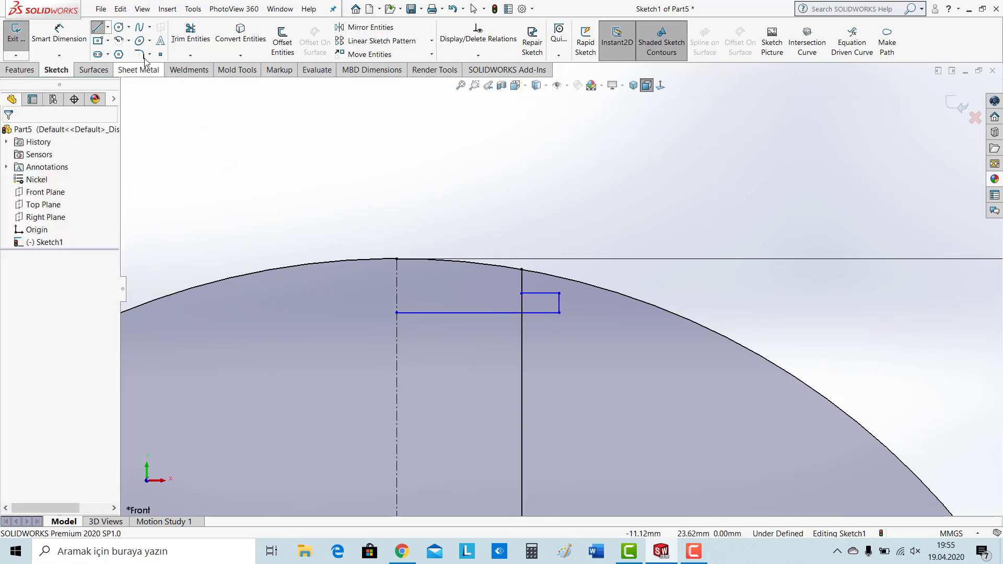
# - Dimension the small step beside the vertical line as 0.5 mm high and 0.5 mm wide
pyautogui.click(59, 35)
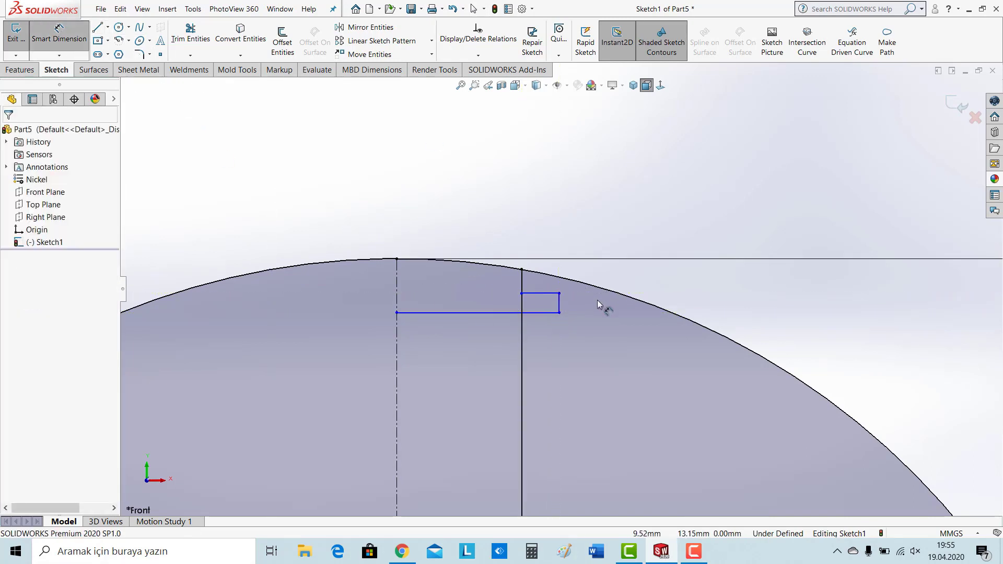
pyautogui.click(560, 308)
pyautogui.click(771, 302)
pyautogui.write('0')
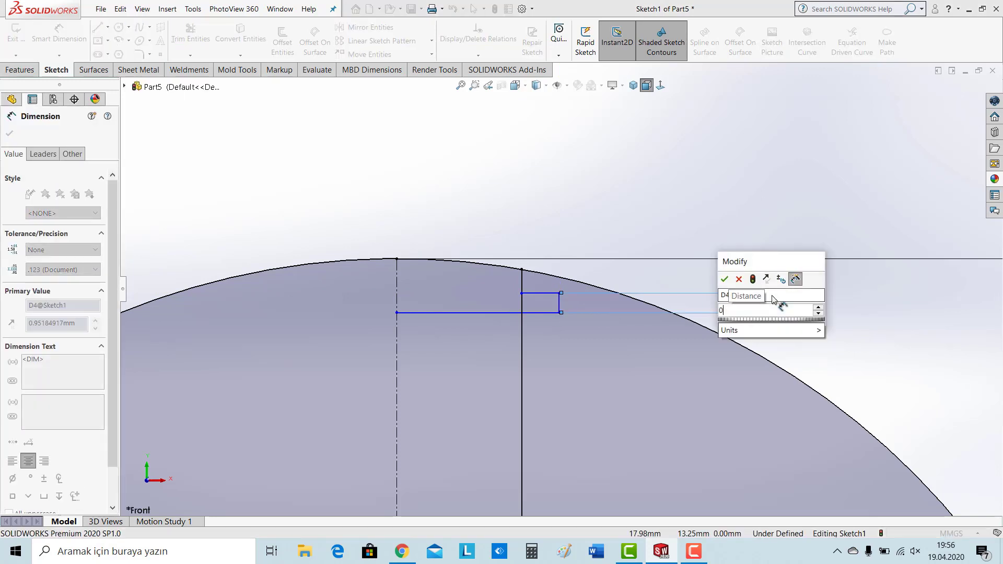
pyautogui.write('.5')
pyautogui.press('Return')
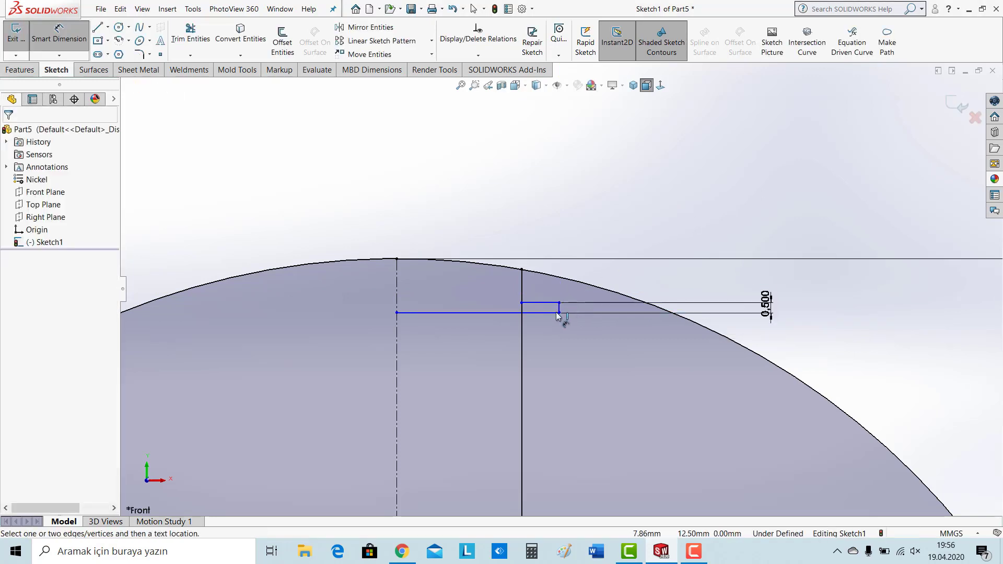
pyautogui.click(551, 304)
pyautogui.click(529, 169)
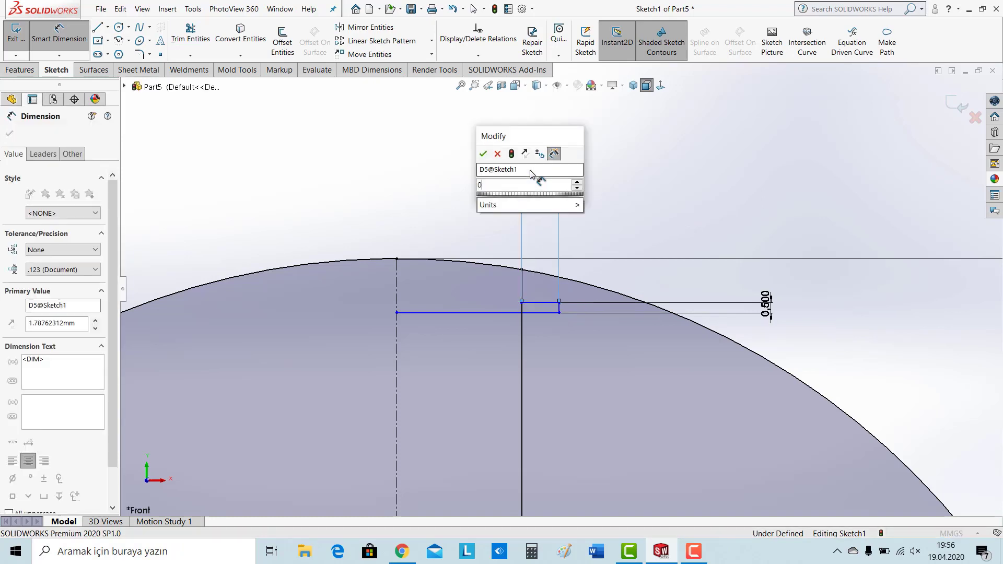
pyautogui.write('0.5')
pyautogui.press('Return')
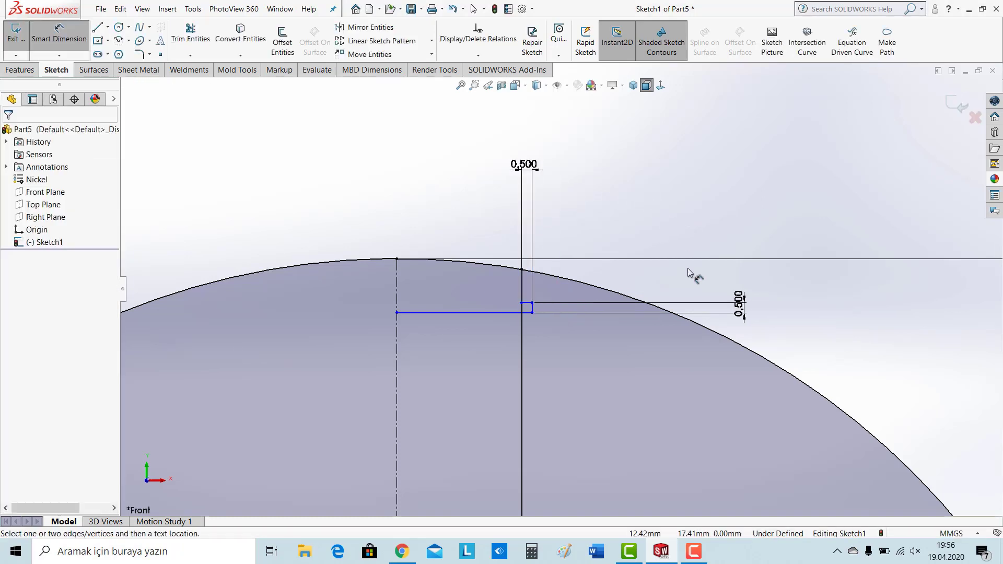
# - Trim the excess circle, the vertical line below the profile and the segment inside the small step, leaving the stepped half-profile under the arc
pyautogui.click(191, 33)
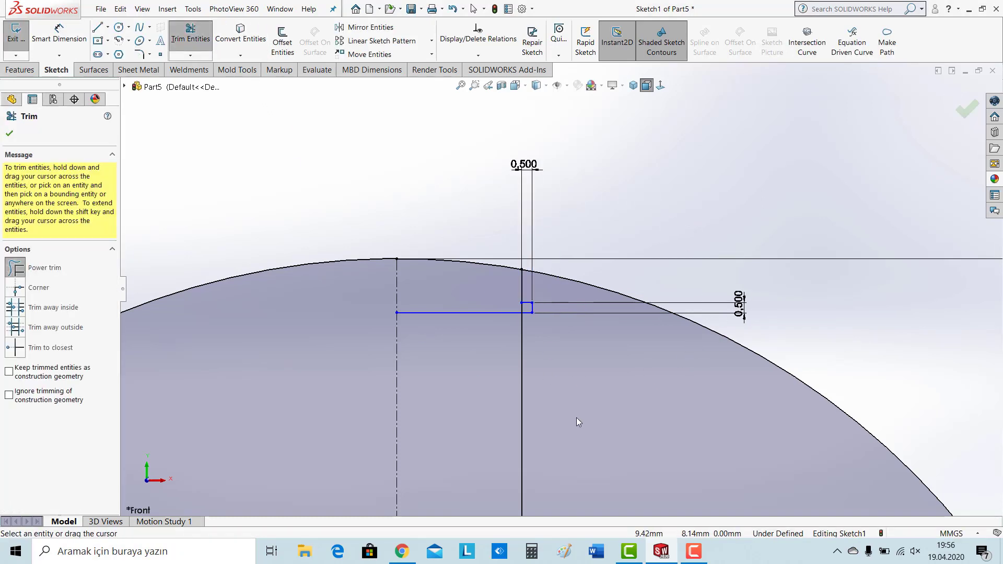
pyautogui.moveTo(511, 454); pyautogui.dragTo(863, 308)
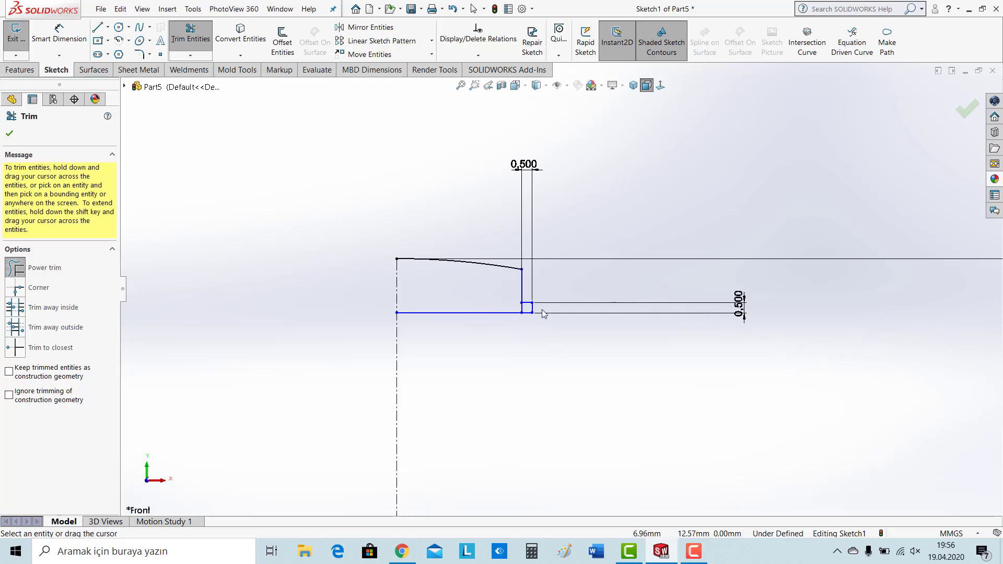
pyautogui.scroll(-4, 529, 312)
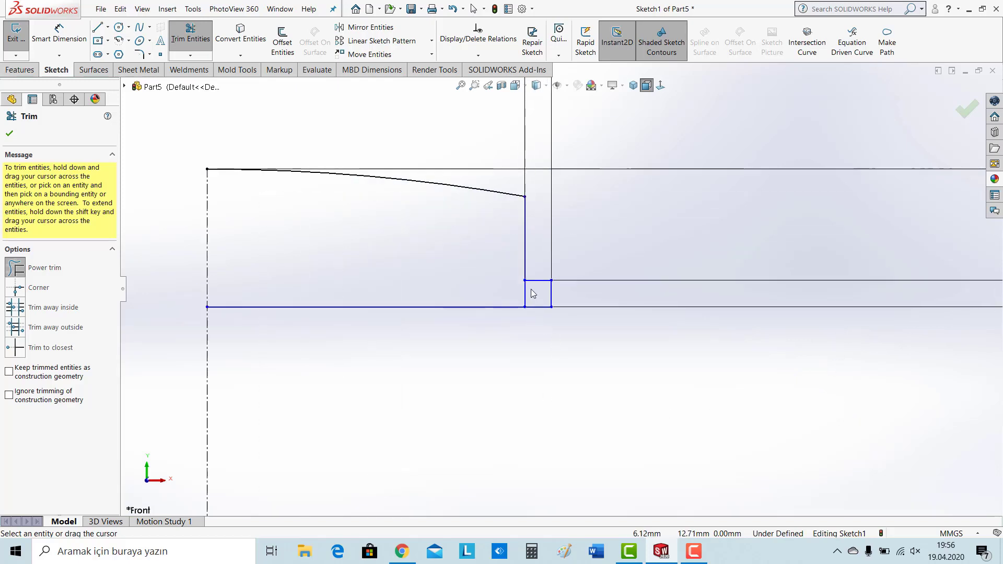
pyautogui.moveTo(536, 296); pyautogui.dragTo(467, 287)
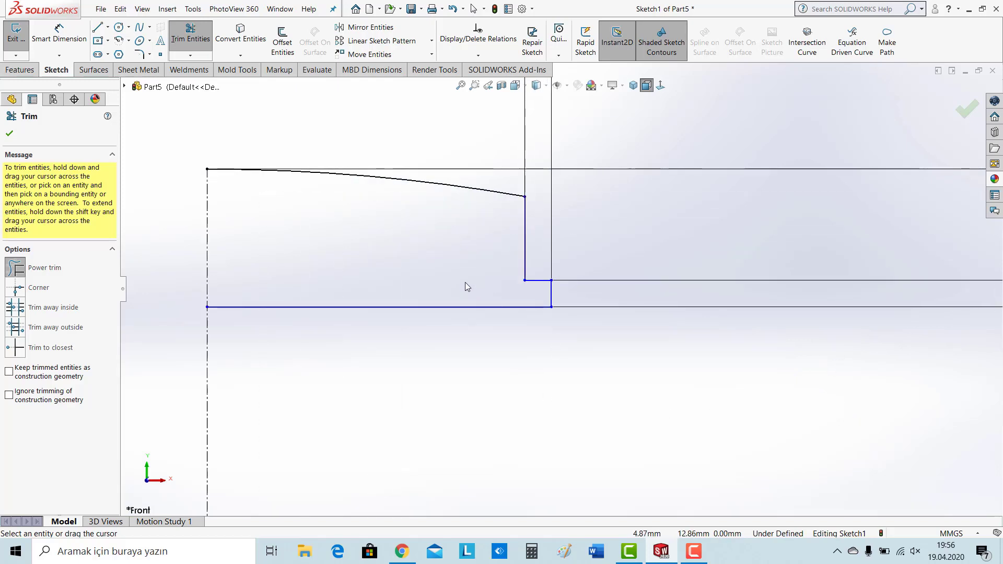
pyautogui.scroll(4, 466, 286)
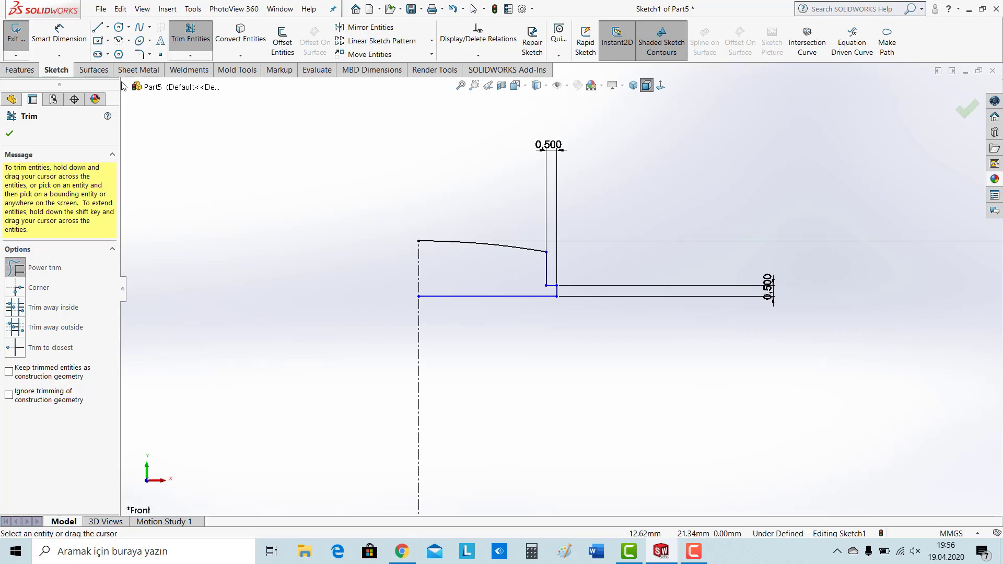
# - Dimension the vertical line between the arc's end and the small step as 0.5 mm
pyautogui.click(61, 31)
pyautogui.click(546, 269)
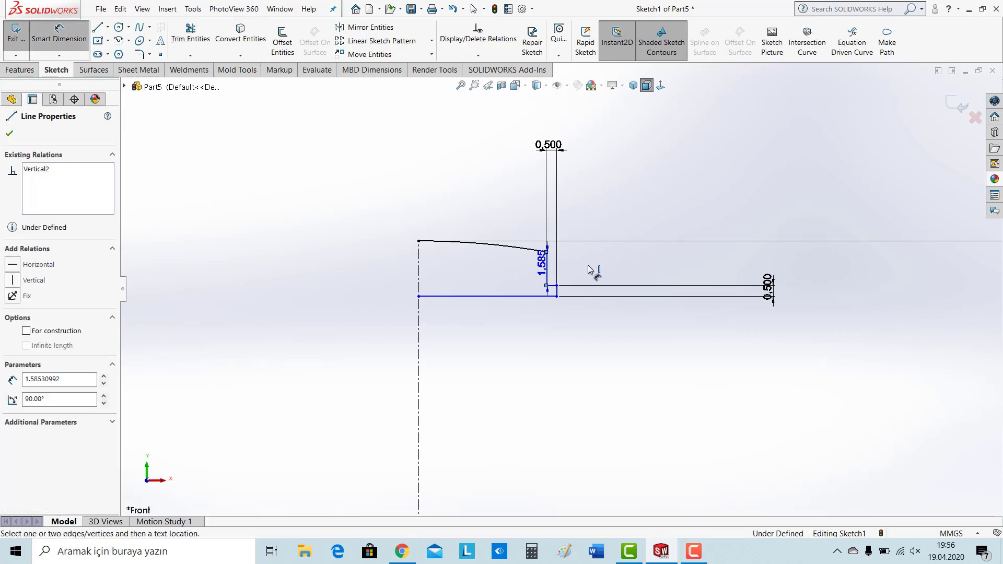
pyautogui.click(589, 269)
pyautogui.press('Return')
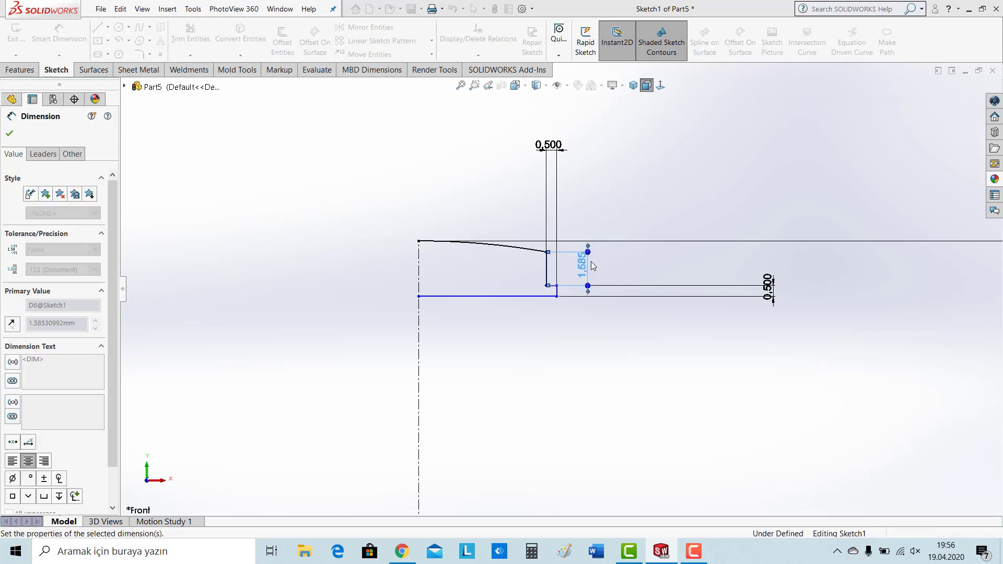
pyautogui.click(599, 204)
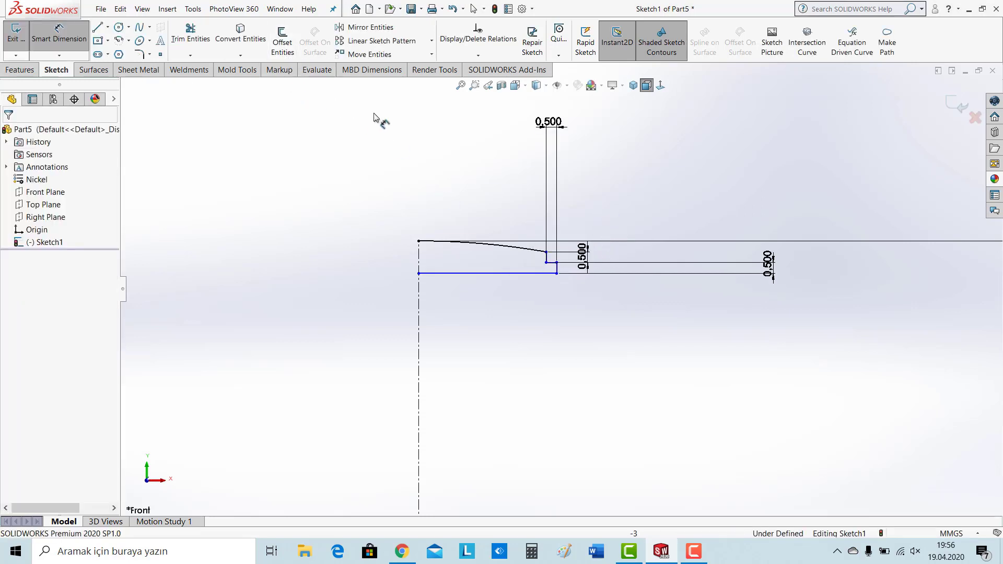
pyautogui.press('Escape')
# - Mirror the stepped half-profile about the vertical centerline to close the full cross-section
pyautogui.moveTo(605, 352); pyautogui.dragTo(420, 163)
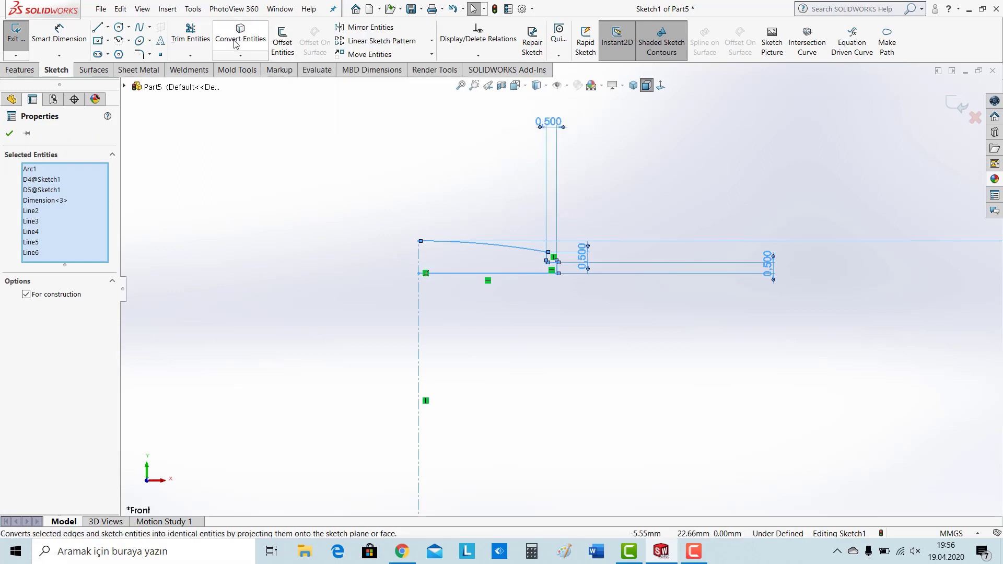
pyautogui.click(345, 35)
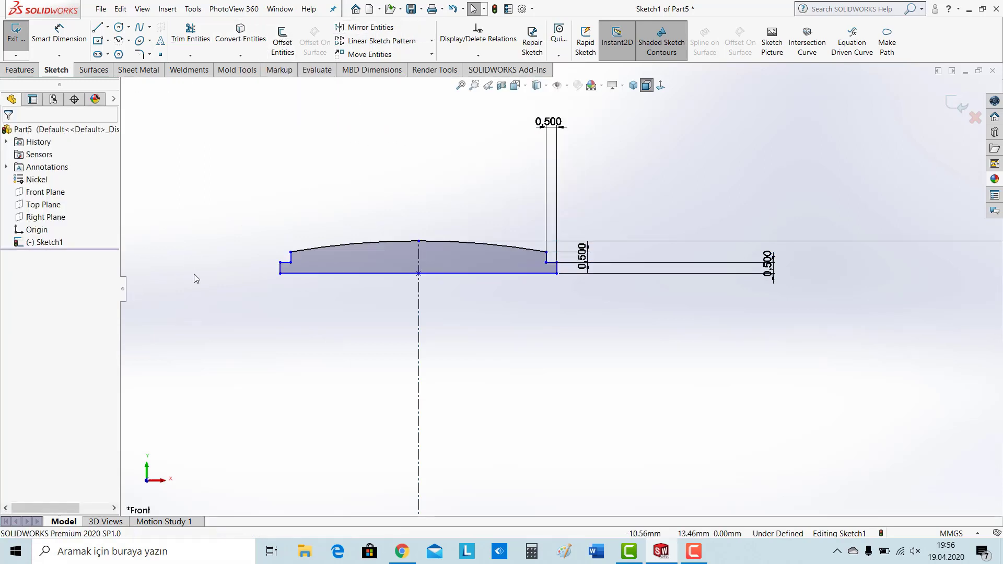
# - Revolve the closed profile 360 degrees about the horizontal centerline to form the ring
pyautogui.scroll(5, 582, 411)
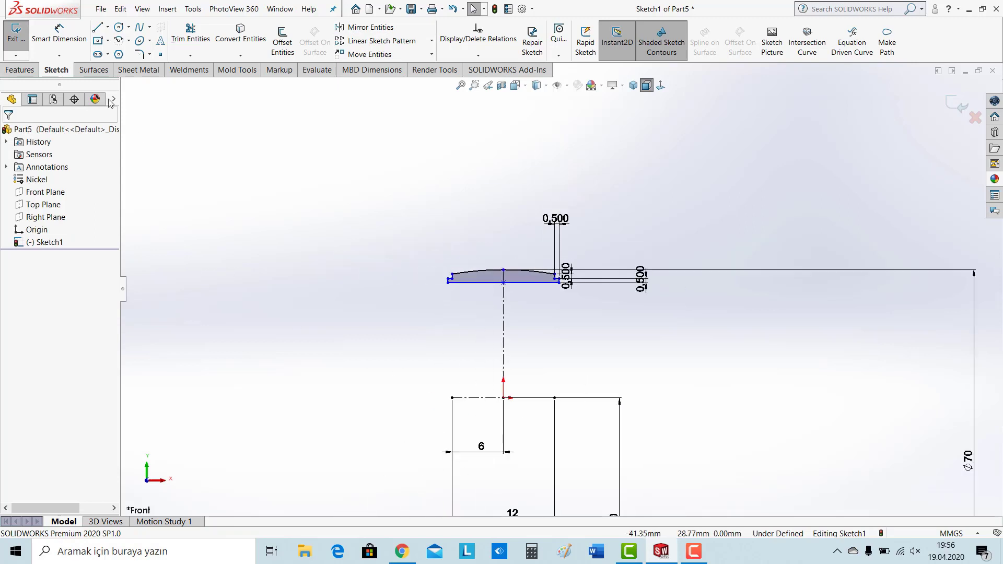
pyautogui.click(21, 70)
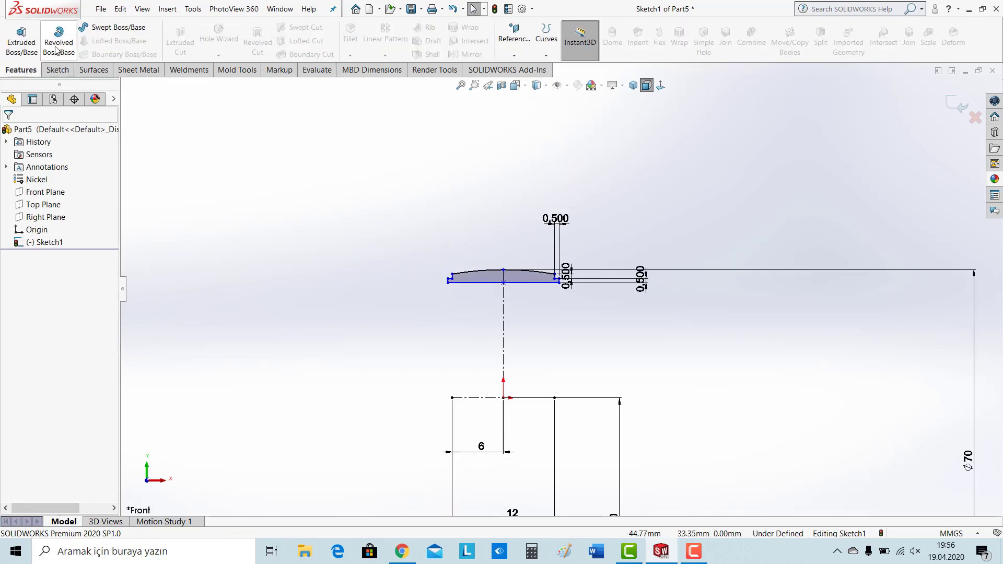
pyautogui.click(60, 38)
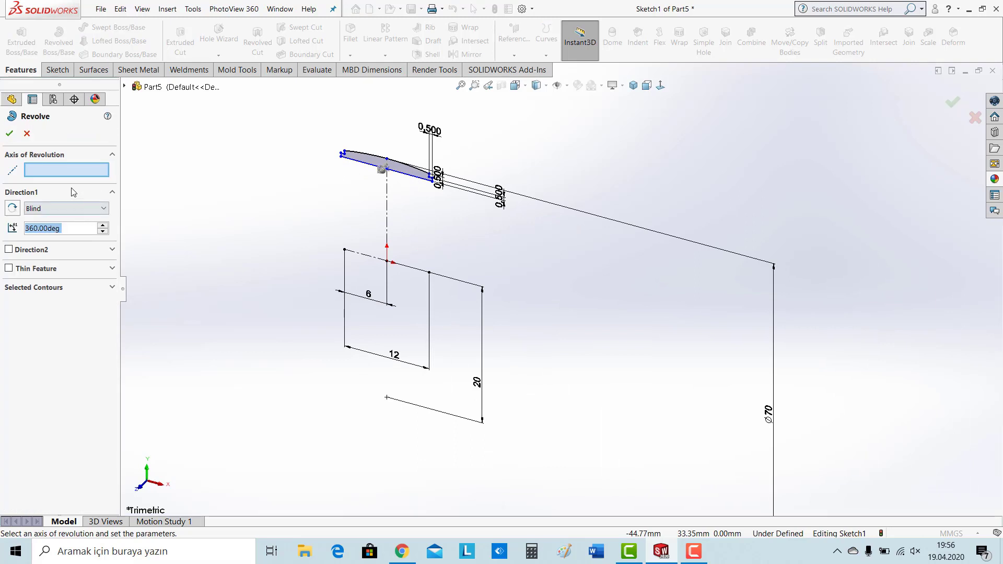
pyautogui.click(370, 261)
pyautogui.click(9, 134)
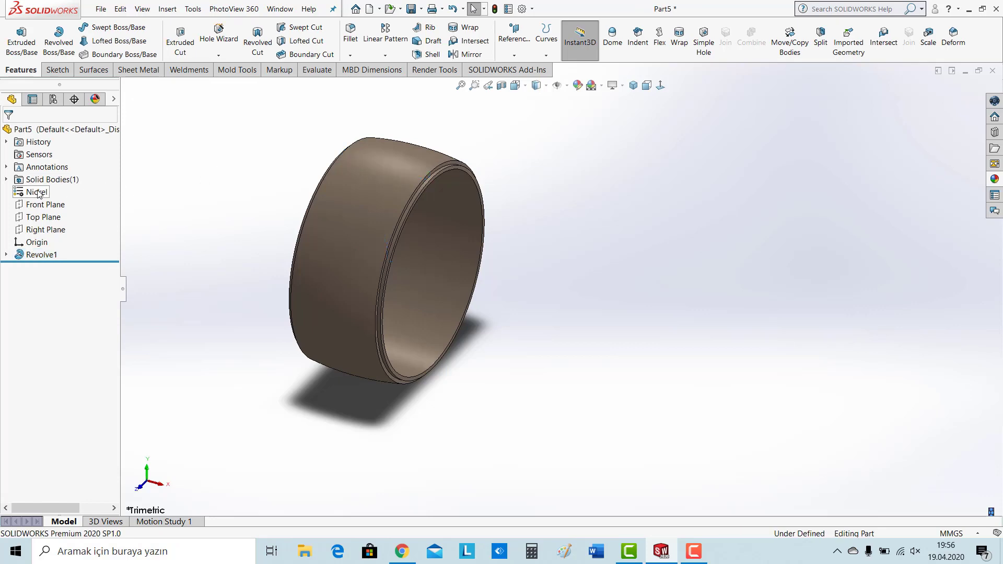
# - Apply the Nickel material to the part
pyautogui.rightClick(38, 193)
pyautogui.click(82, 364)
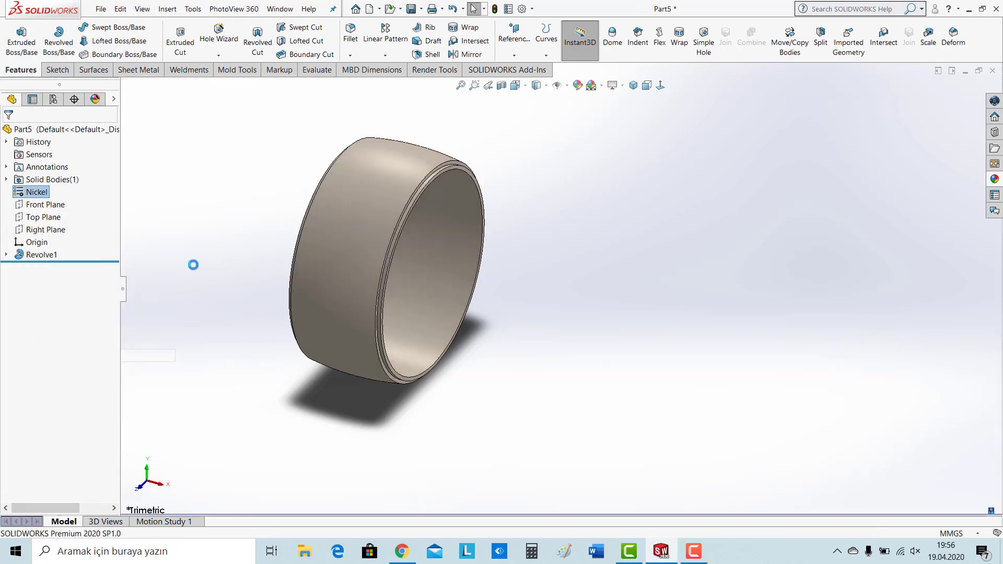
pyautogui.scroll(-5, 379, 194)
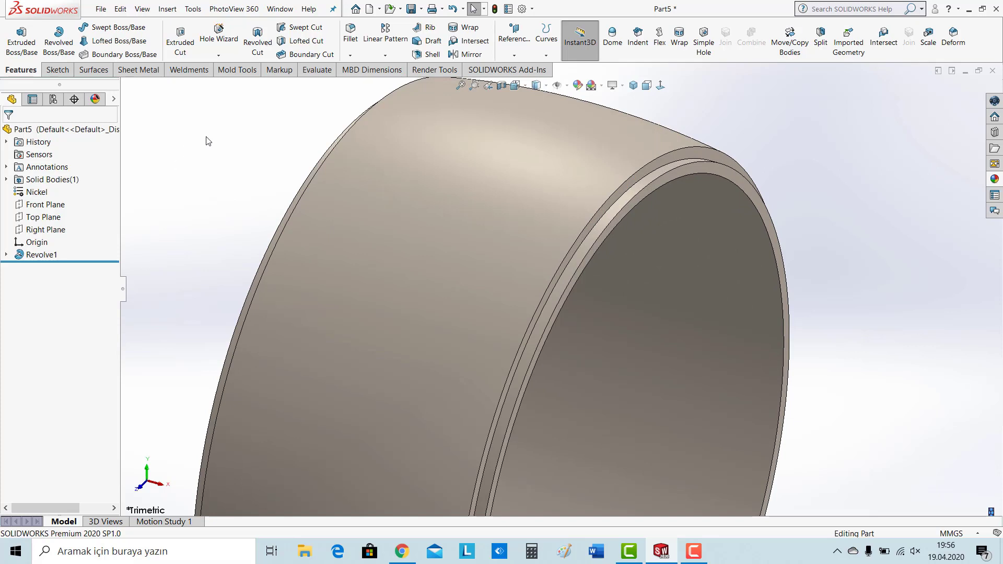
pyautogui.scroll(4, 299, 140)
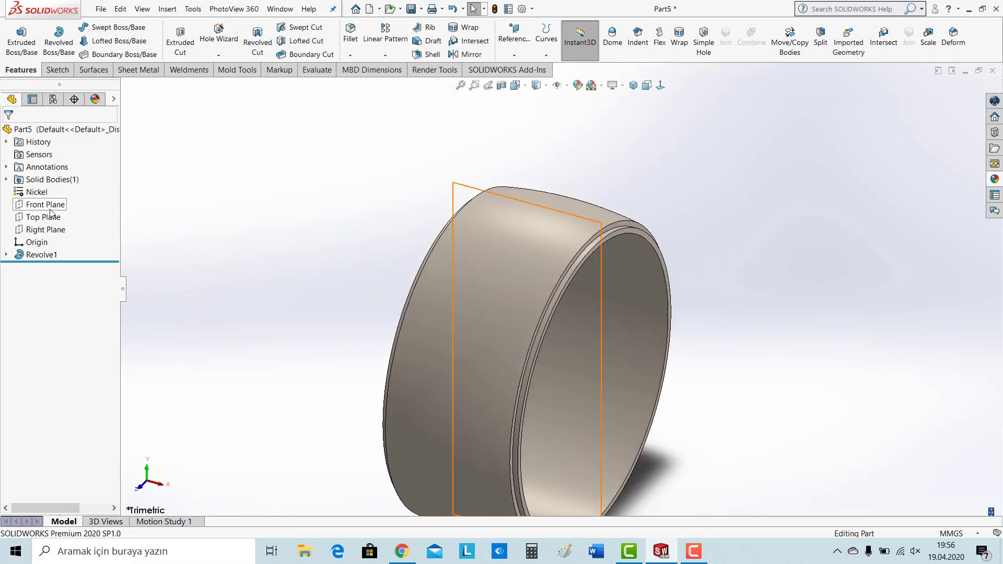
# - Sketch a tilted 3-point center rectangle on the Front Plane, centered on the origin, with diagonals about 11 mm long
pyautogui.click(46, 204)
pyautogui.click(105, 196)
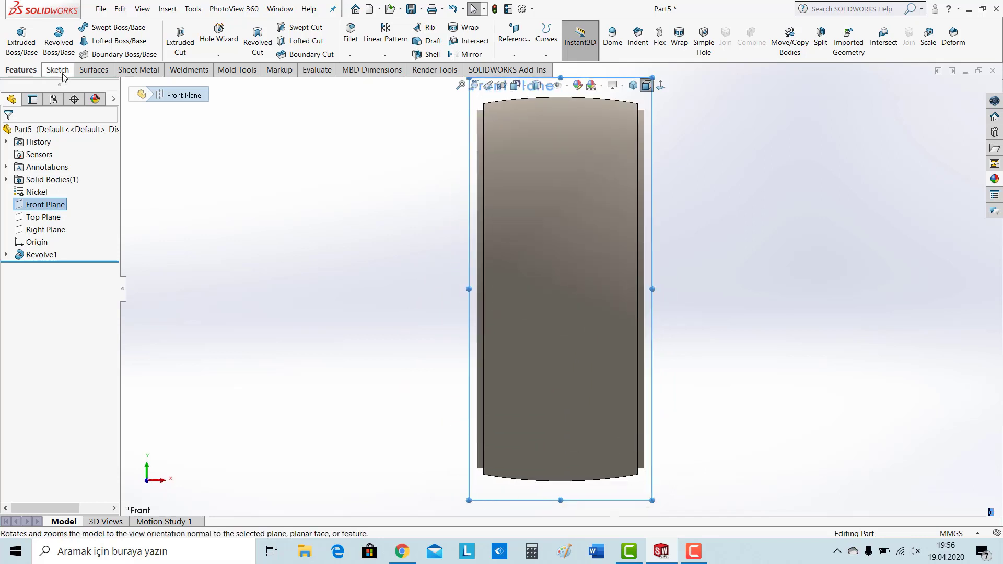
pyautogui.click(57, 70)
pyautogui.click(104, 41)
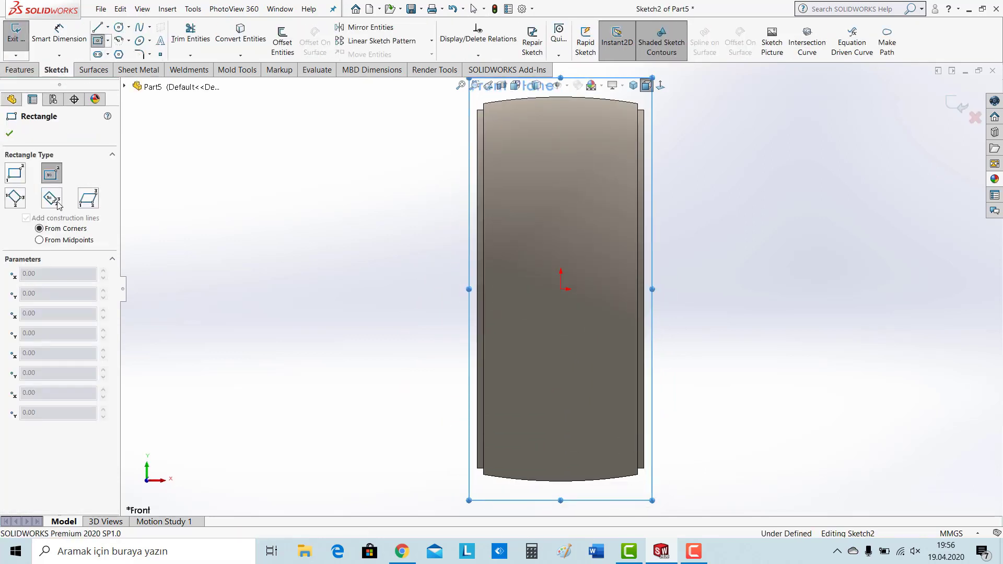
pyautogui.click(560, 290)
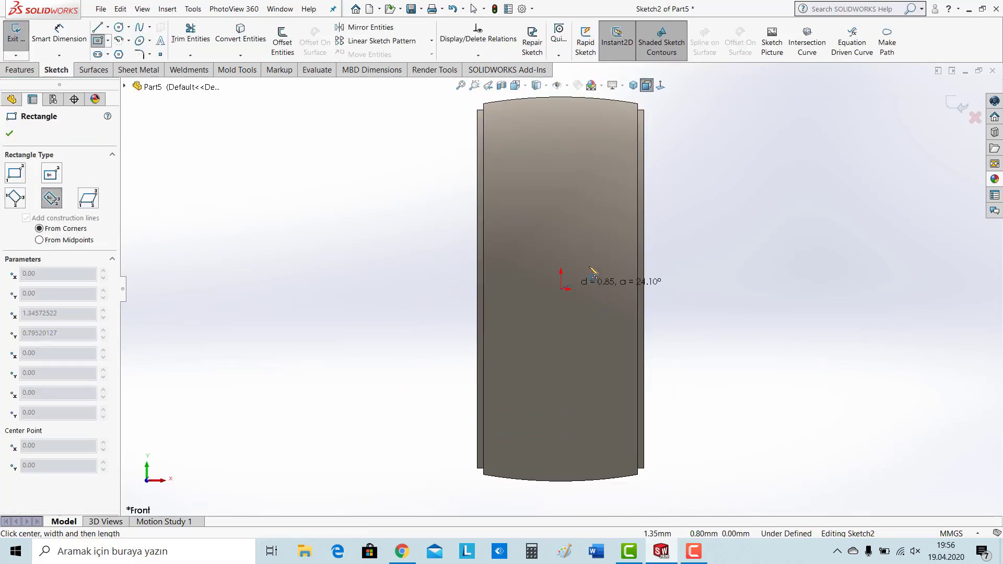
pyautogui.click(597, 258)
pyautogui.click(556, 235)
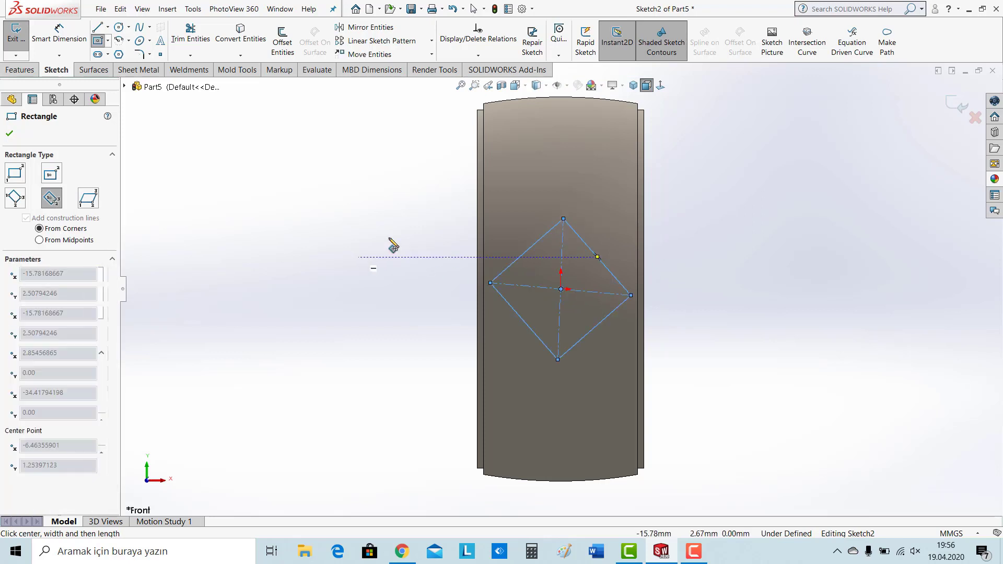
pyautogui.press('Escape')
# - Constrain one diagonal of the tilted rectangle vertical and the other horizontal
pyautogui.click(563, 256)
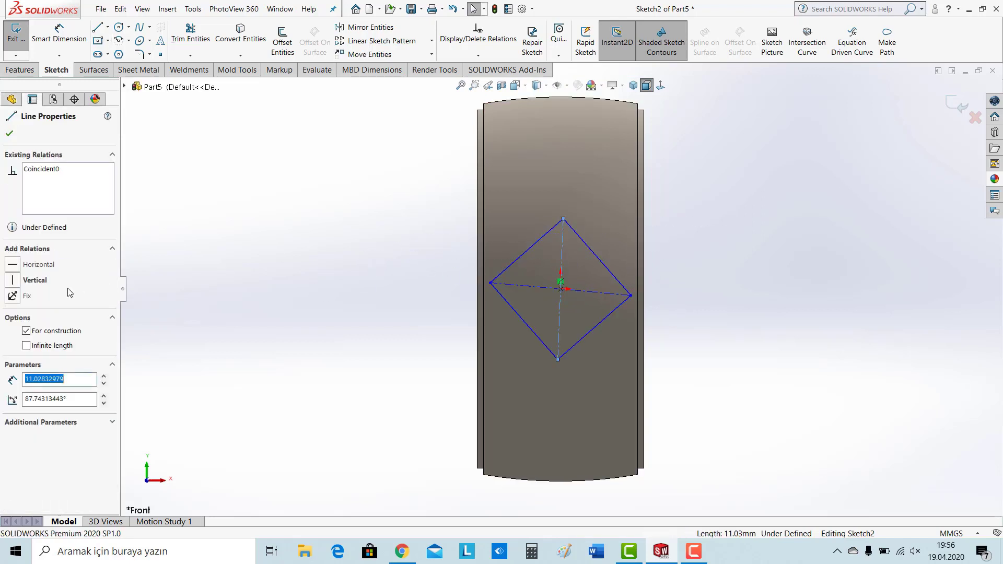
pyautogui.click(13, 280)
pyautogui.click(191, 264)
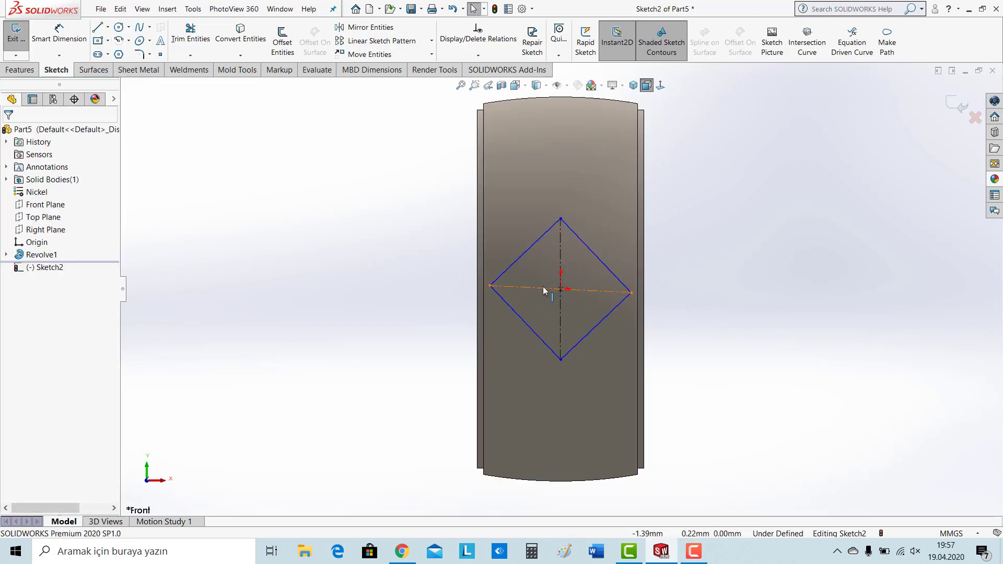
pyautogui.click(12, 267)
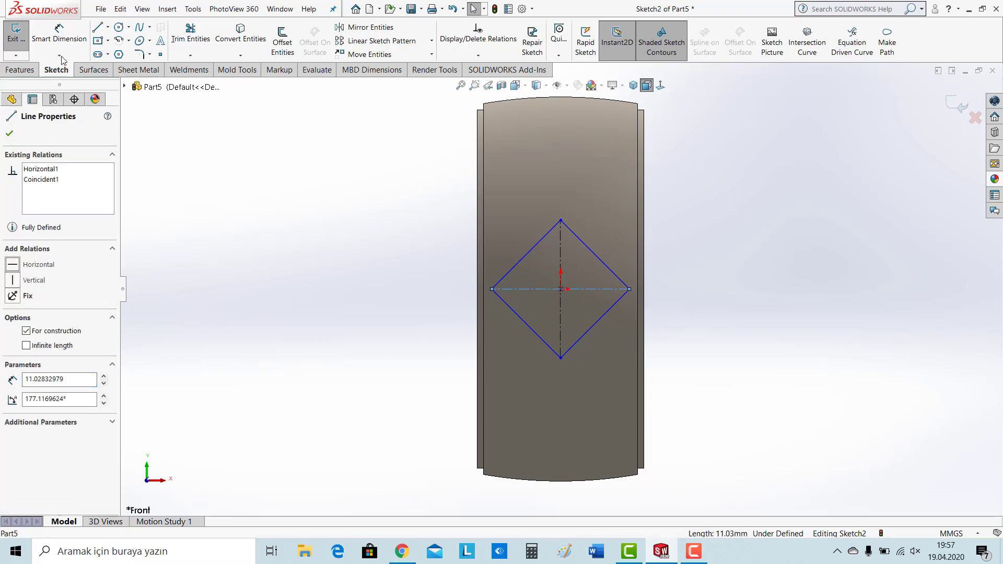
# - Dimension the diamond's lower-right side as 5 mm
pyautogui.click(77, 39)
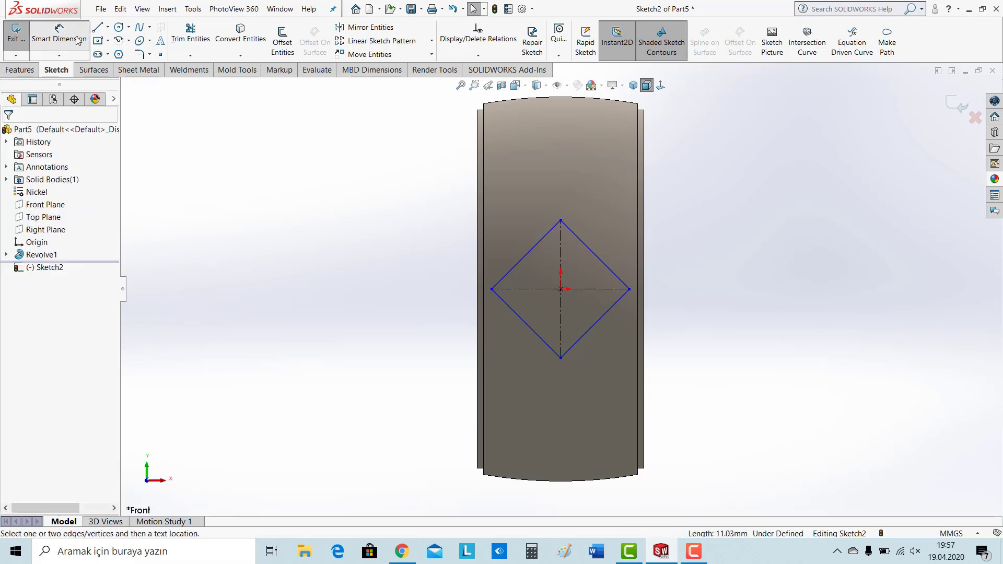
pyautogui.click(593, 330)
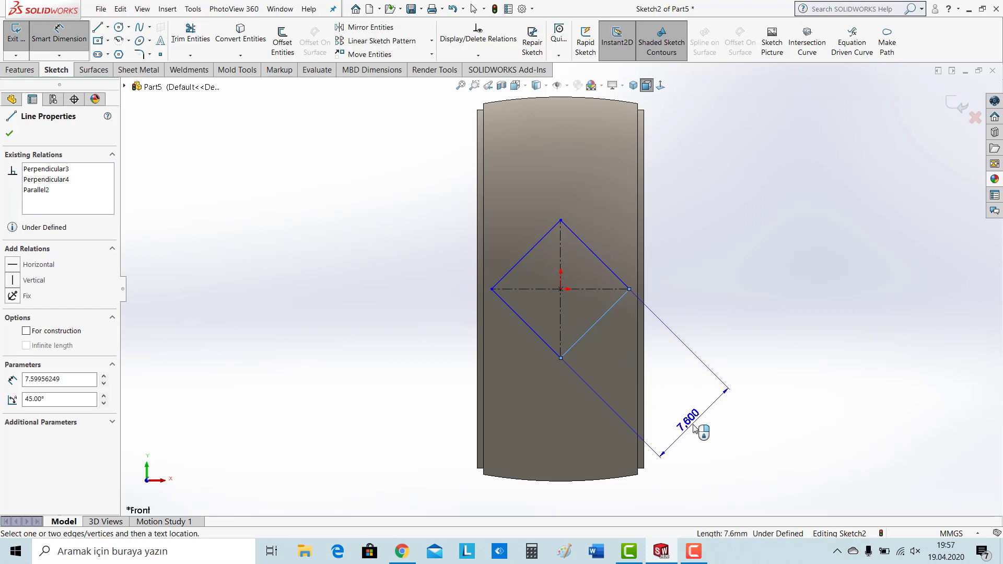
pyautogui.click(701, 432)
pyautogui.write('5')
pyautogui.press('Return')
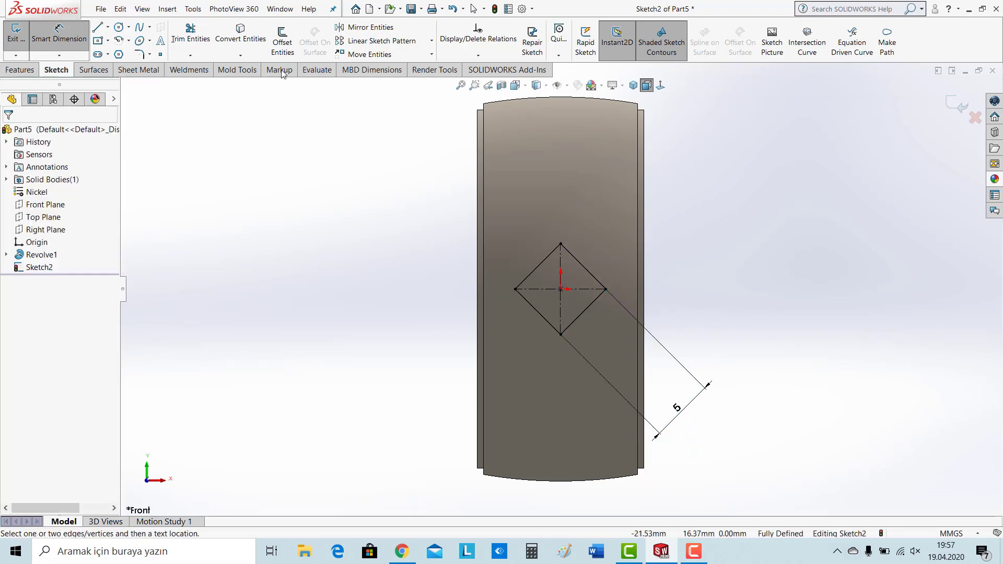
# - Offset all four sides of the diamond outward by 1 mm
pyautogui.click(283, 42)
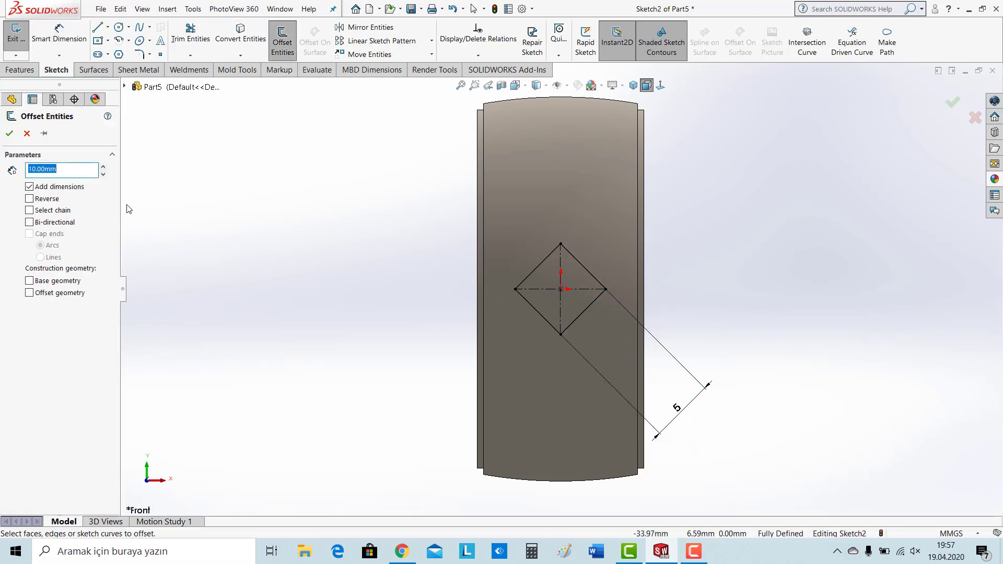
pyautogui.click(548, 256)
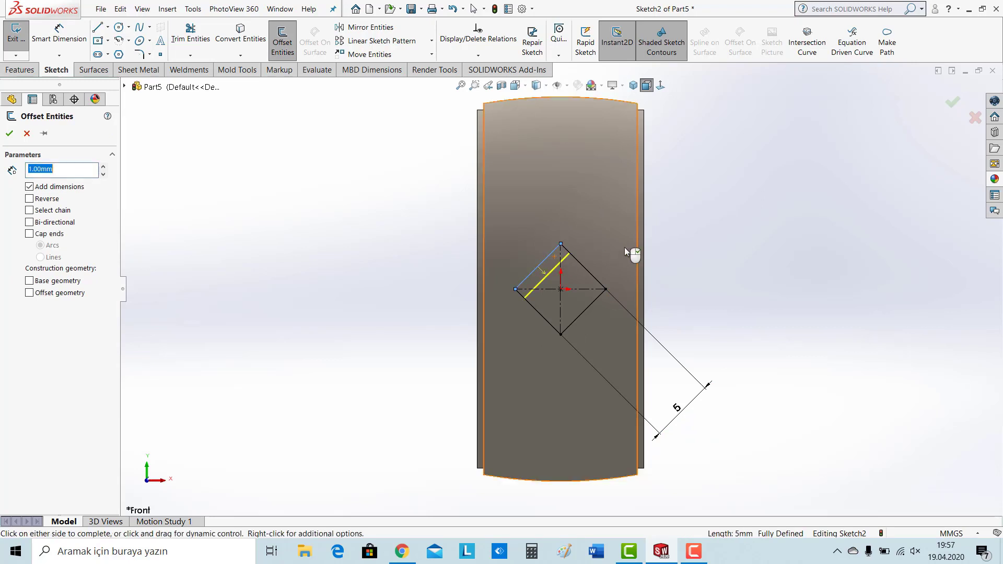
pyautogui.scroll(-2, 622, 255)
pyautogui.scroll(-2, 622, 258)
pyautogui.click(32, 199)
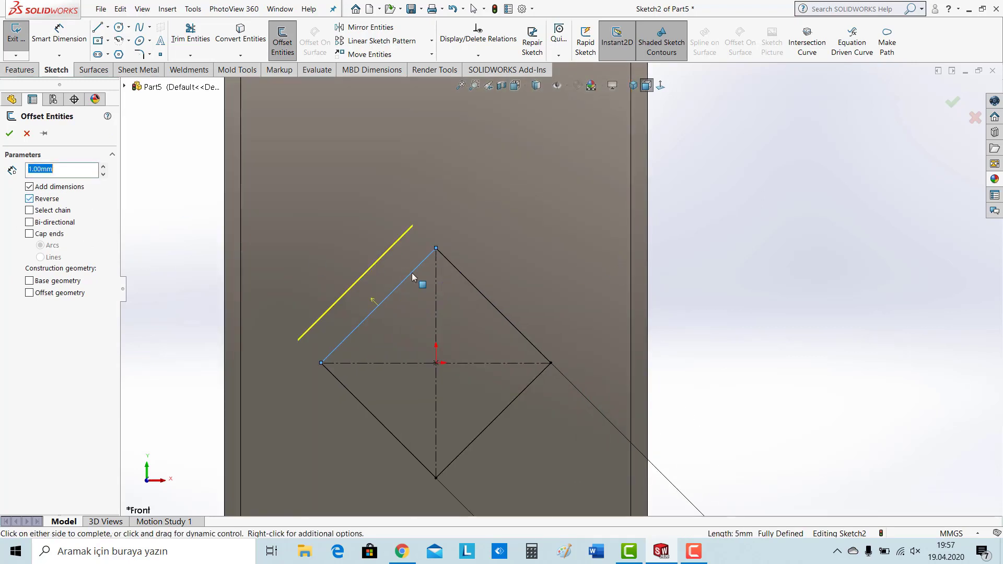
pyautogui.click(480, 292)
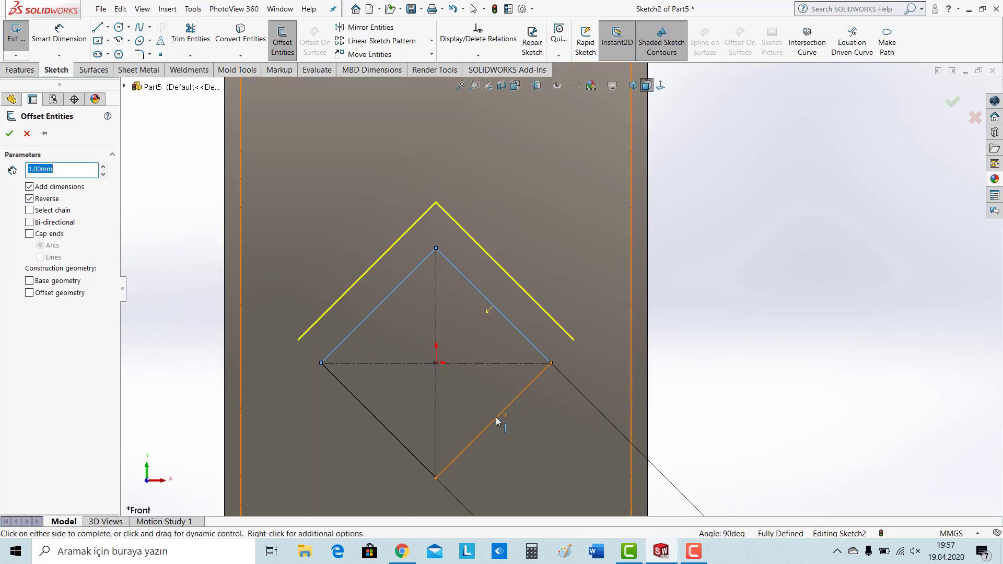
pyautogui.click(496, 417)
pyautogui.click(377, 422)
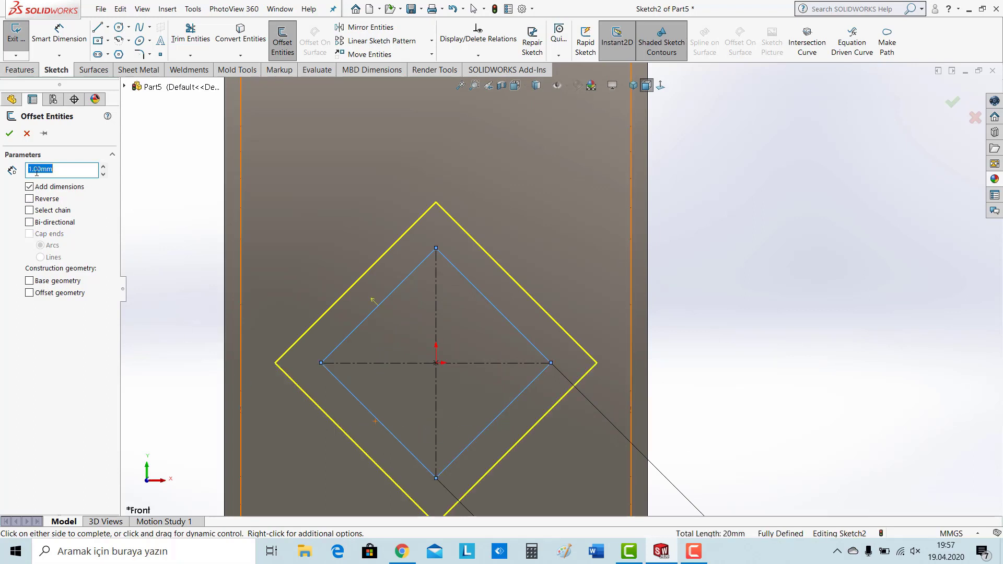
pyautogui.click(9, 134)
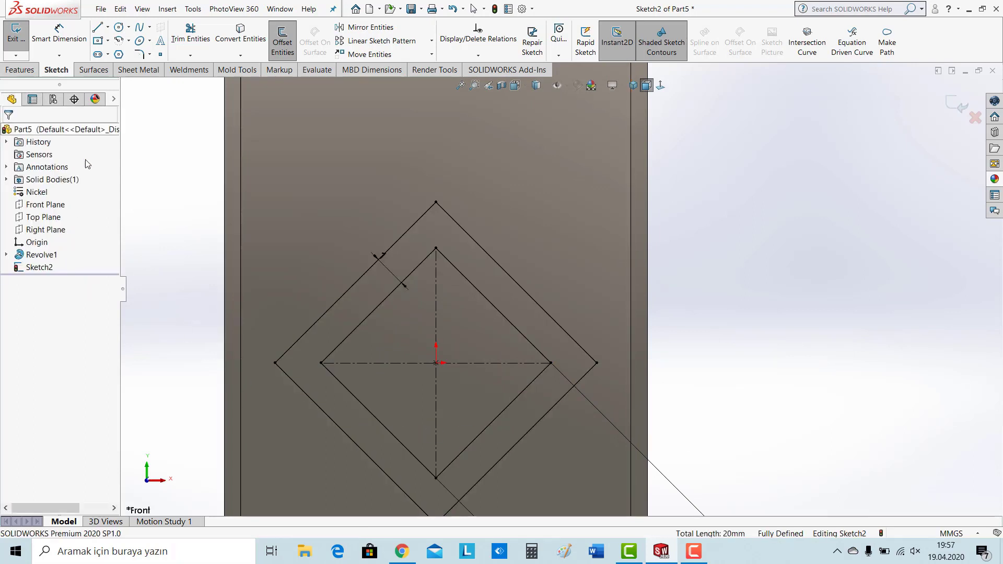
# - Draw a horizontal line from the outer diamond's top corner and a vertical line down to its right corner
pyautogui.click(97, 26)
pyautogui.click(437, 202)
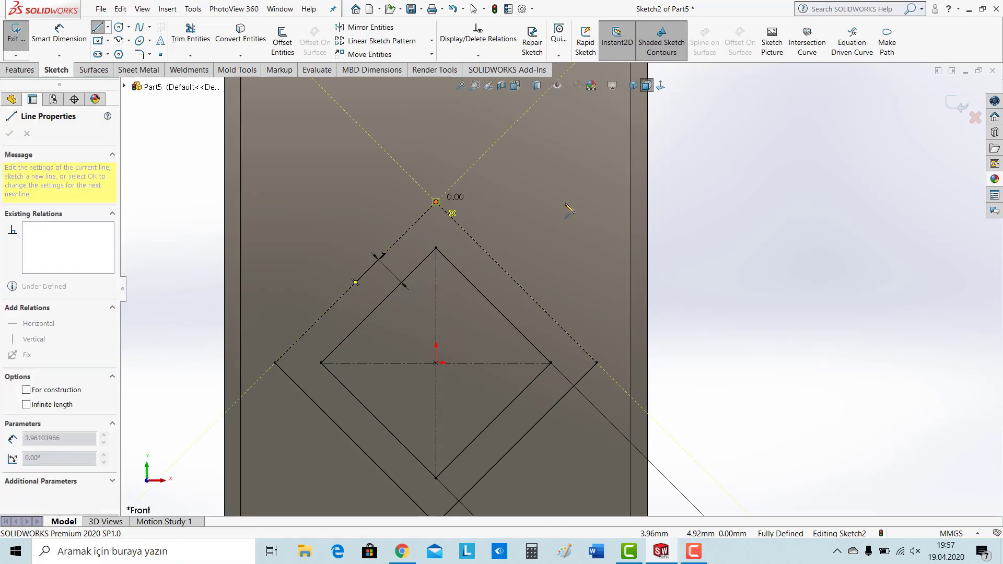
pyautogui.click(597, 202)
pyautogui.doubleClick(598, 363)
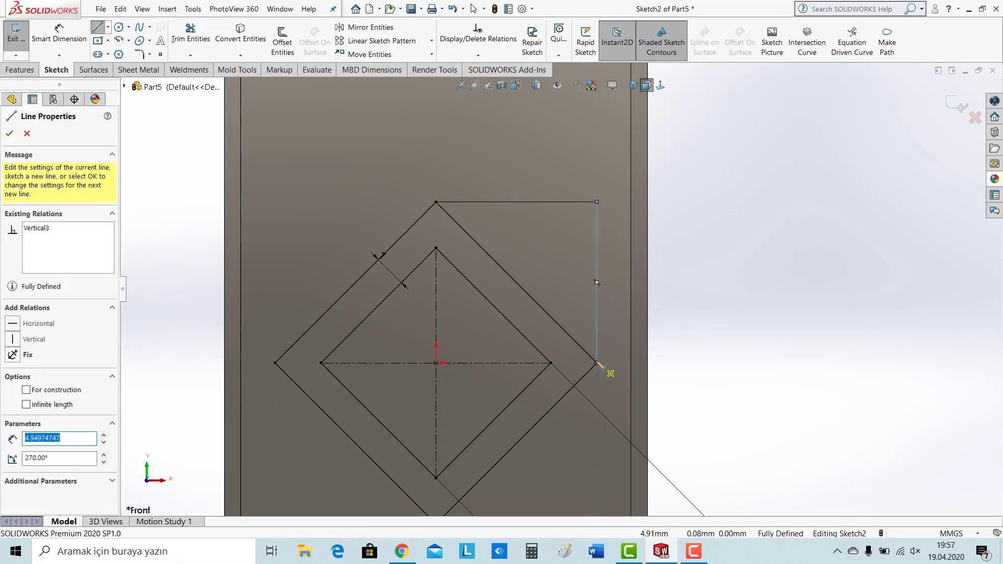
pyautogui.press('Escape')
# - Offset the outer diamond's upper-right side outward by 0.75 mm
pyautogui.scroll(-3, 573, 263)
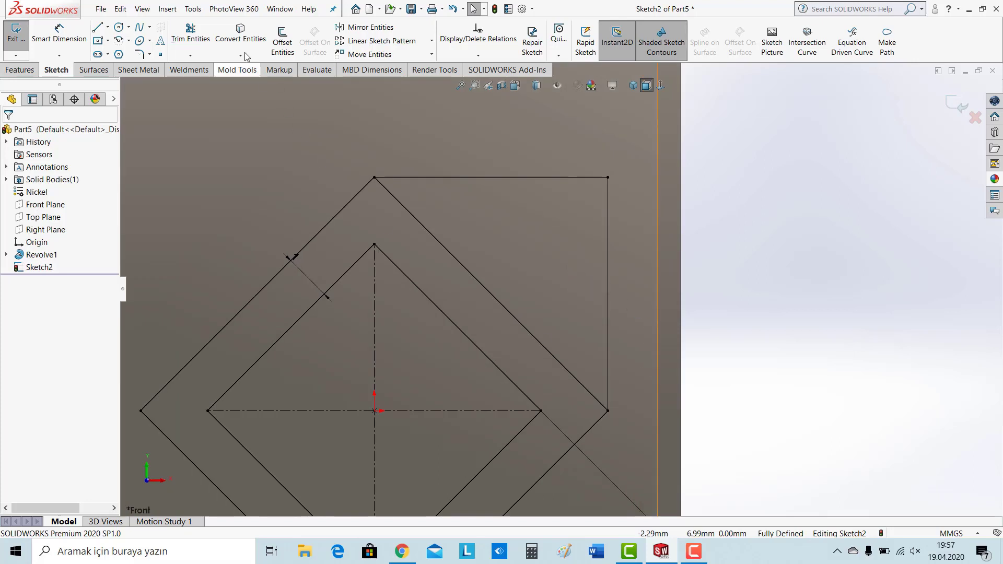
pyautogui.click(282, 40)
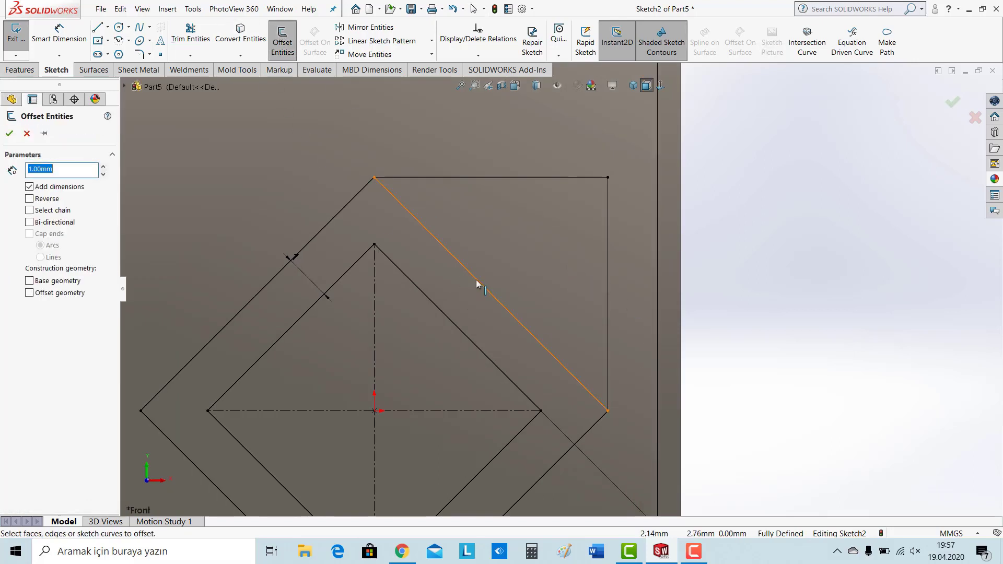
pyautogui.click(477, 281)
pyautogui.write('0')
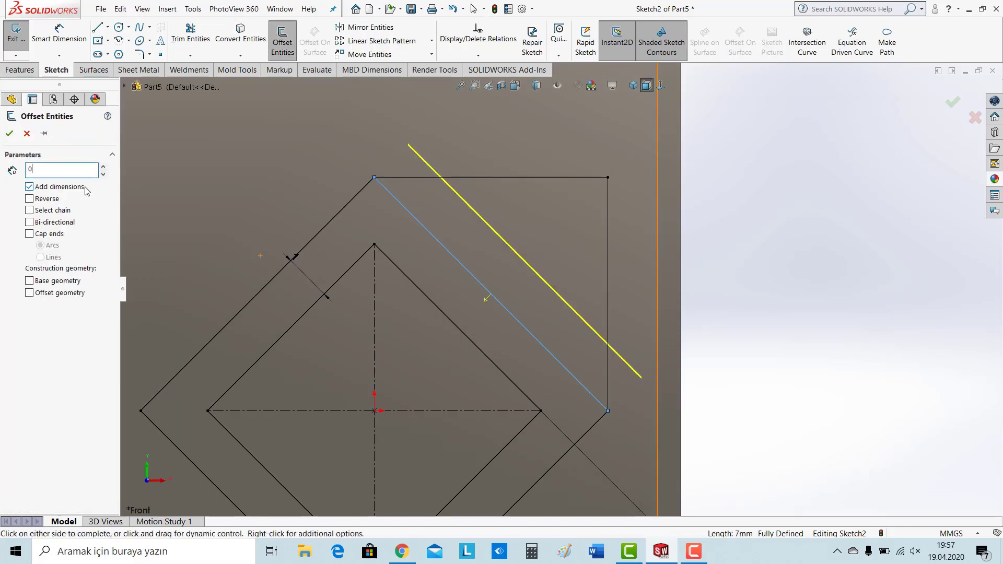
pyautogui.write('.75')
pyautogui.press('Return')
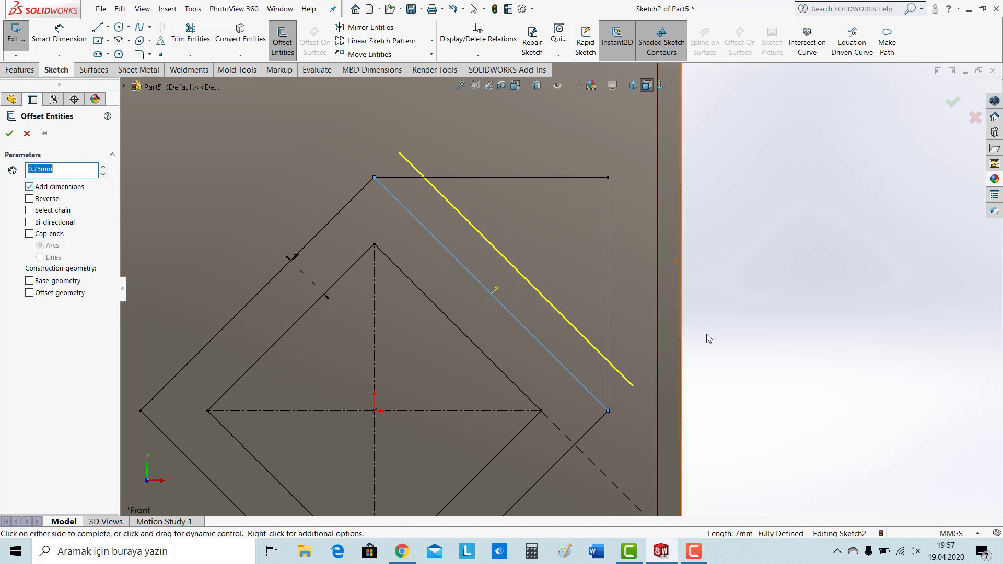
pyautogui.click(9, 133)
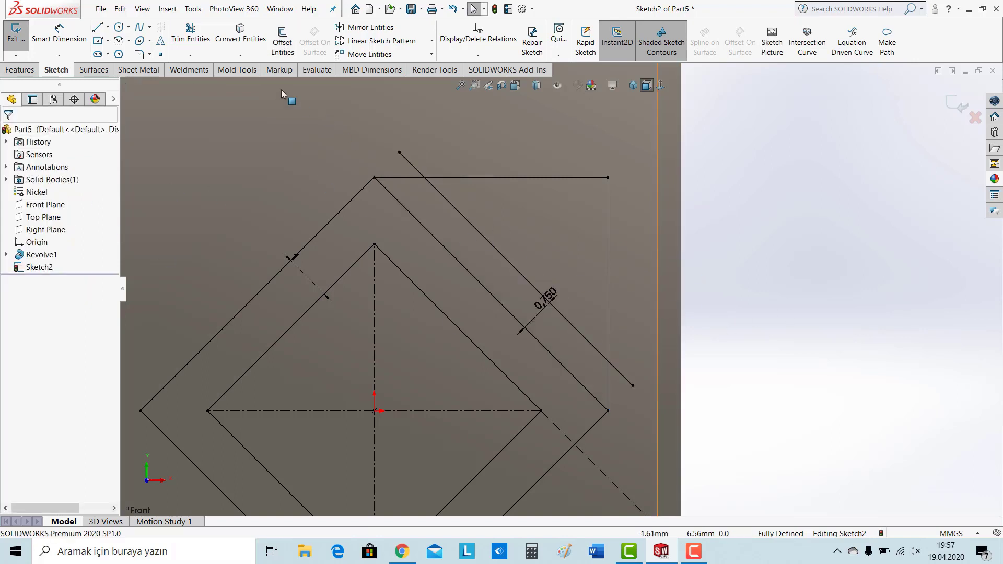
# - Trim the offset and corner lines into a triangle beside the outer diamond, and offset its three sides inward by 0.75 mm
pyautogui.click(190, 34)
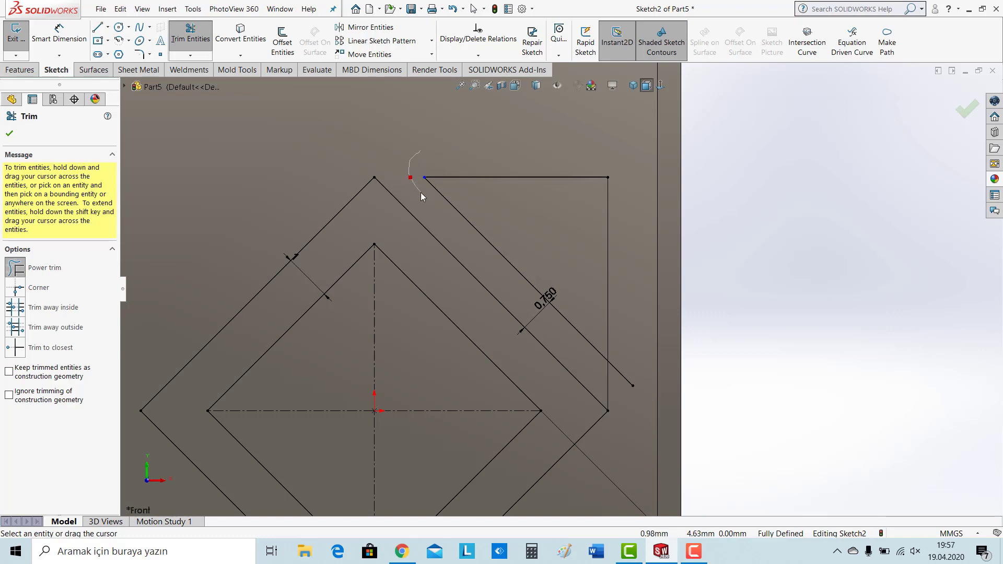
pyautogui.moveTo(422, 192); pyautogui.dragTo(576, 352)
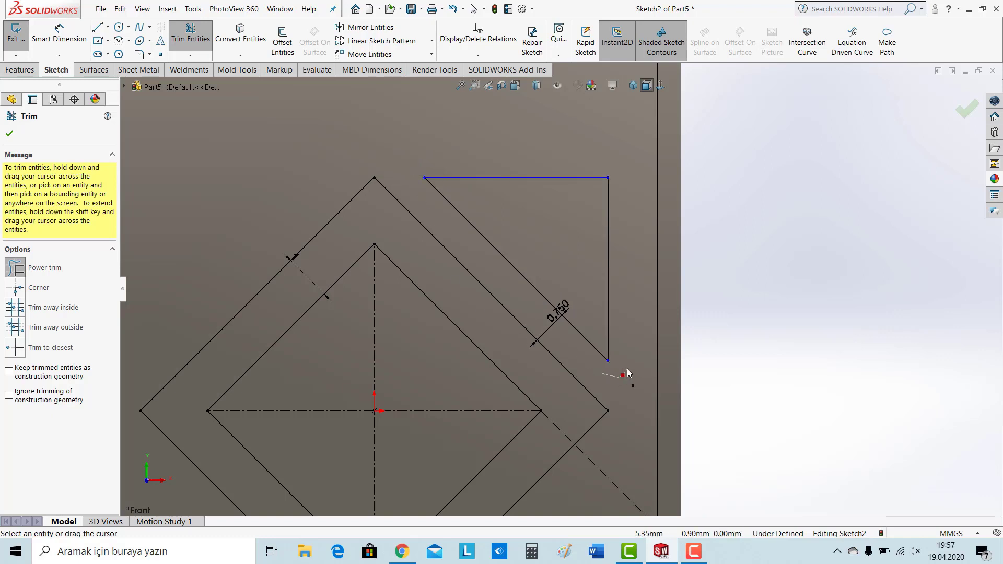
pyautogui.click(282, 39)
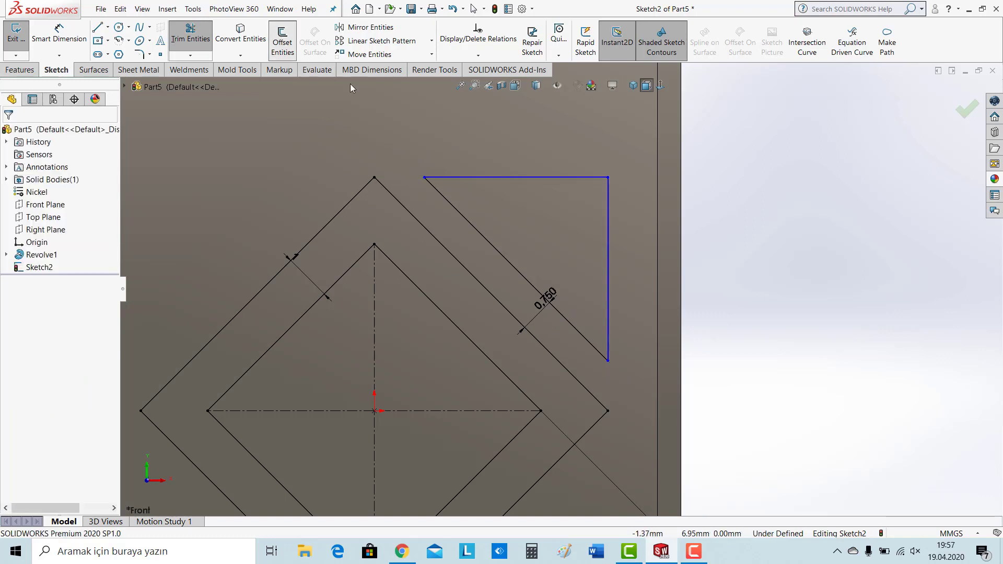
pyautogui.click(476, 235)
pyautogui.click(525, 177)
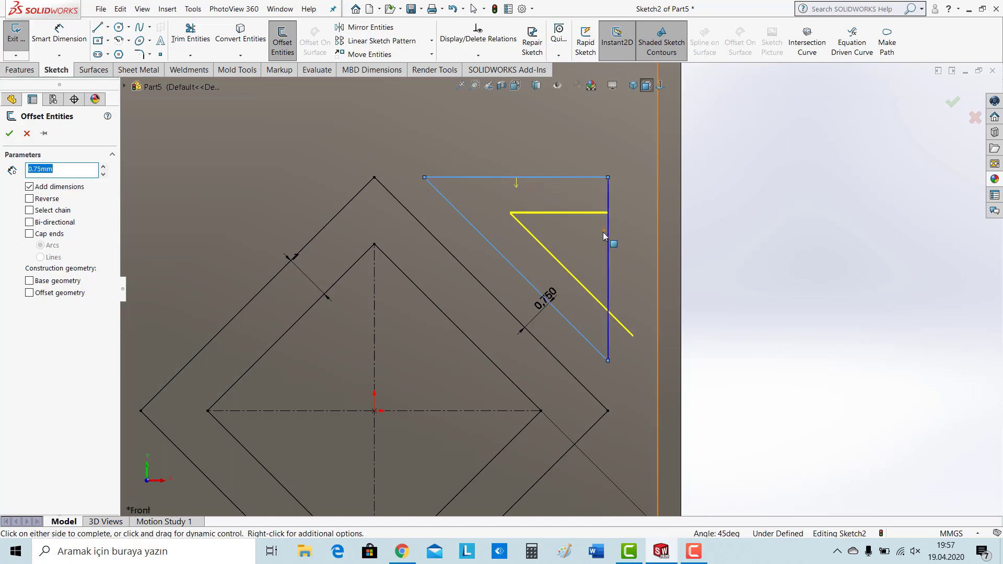
pyautogui.click(604, 233)
pyautogui.click(608, 239)
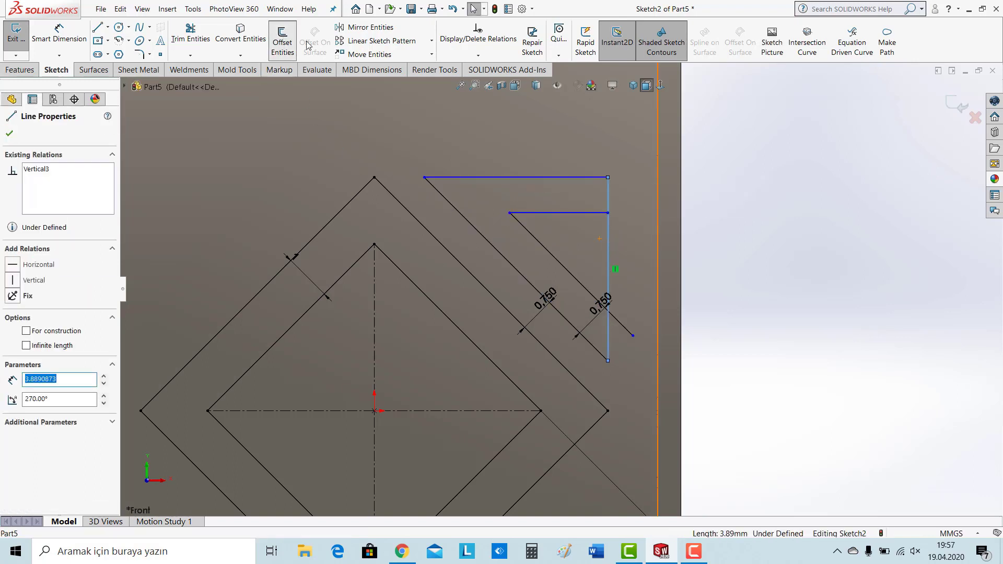
pyautogui.click(284, 42)
pyautogui.click(10, 133)
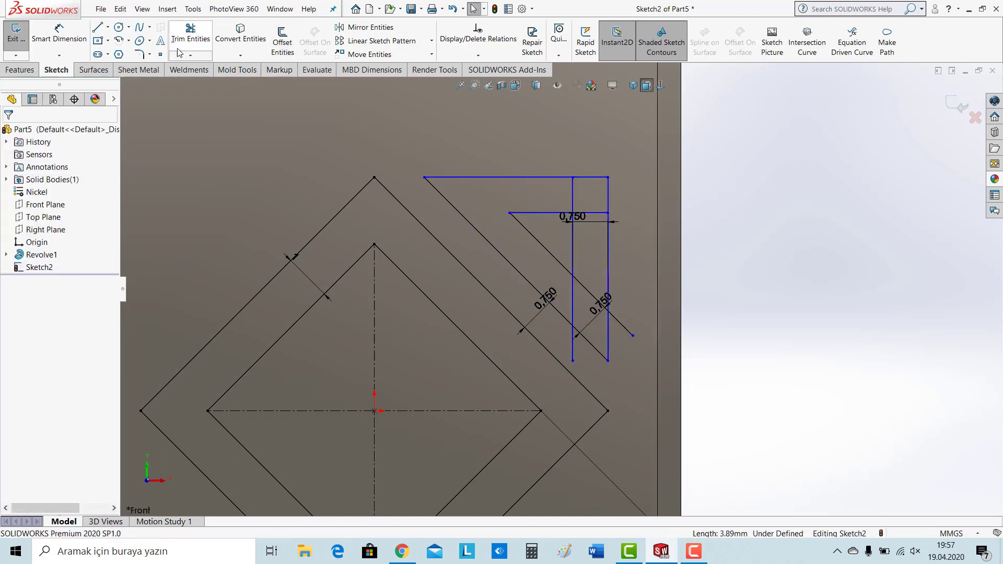
# - Trim the overhanging ends of the inward offset lines to leave a small closed triangle inside the larger one
pyautogui.click(190, 32)
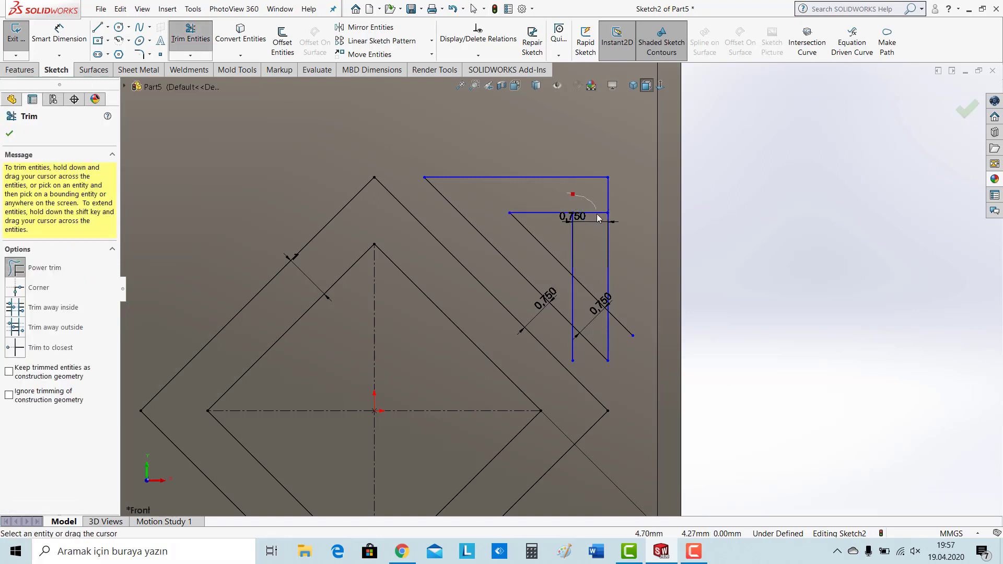
pyautogui.moveTo(570, 302); pyautogui.dragTo(572, 304)
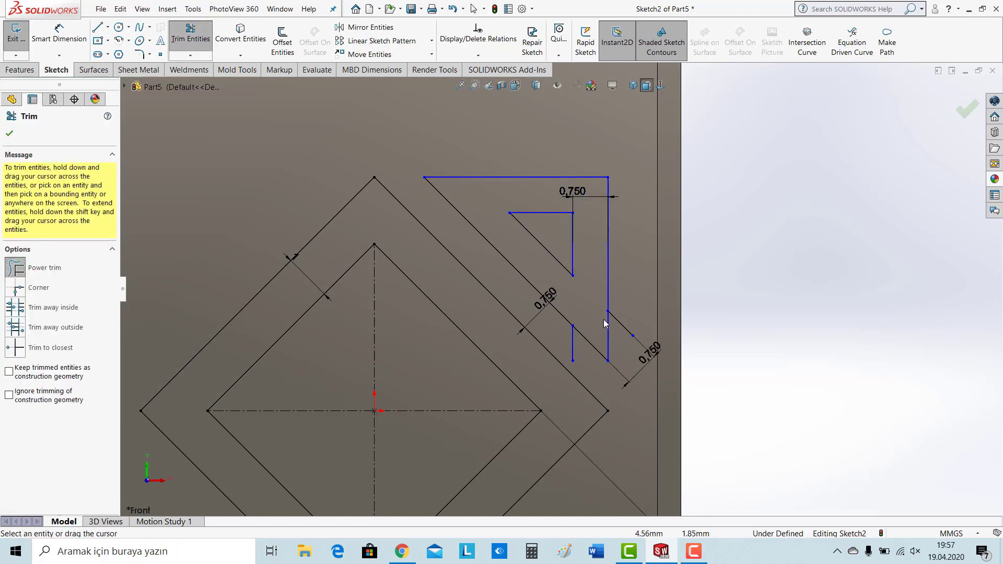
pyautogui.moveTo(618, 350); pyautogui.dragTo(588, 361)
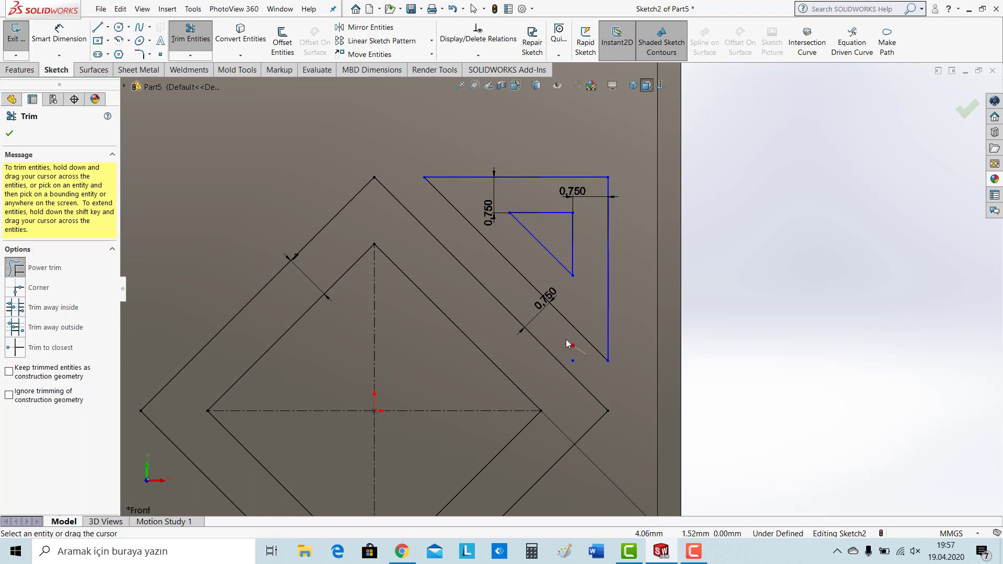
pyautogui.click(10, 133)
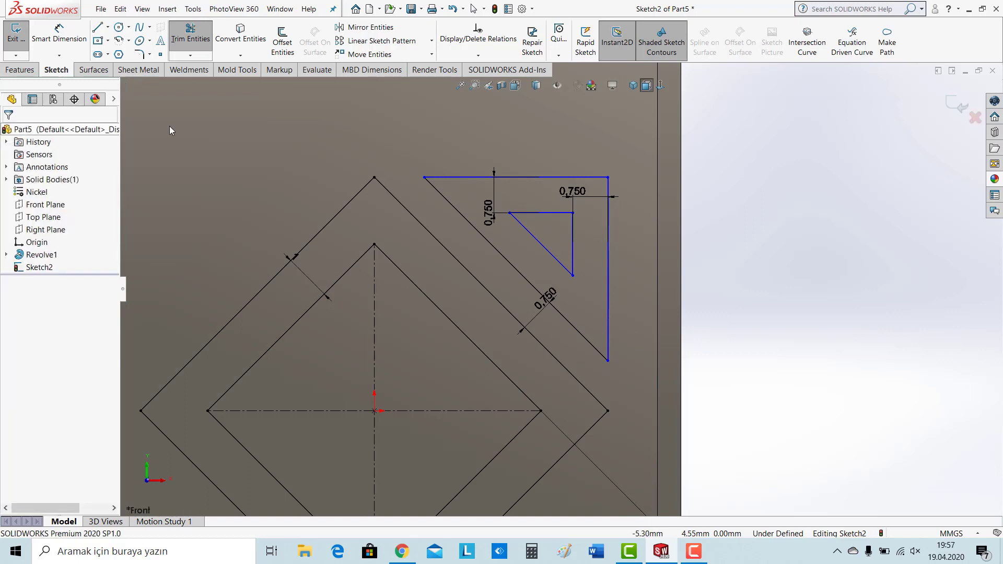
# - Mirror the two nested triangles about the diamond's vertical centerline
pyautogui.moveTo(399, 148); pyautogui.dragTo(645, 381)
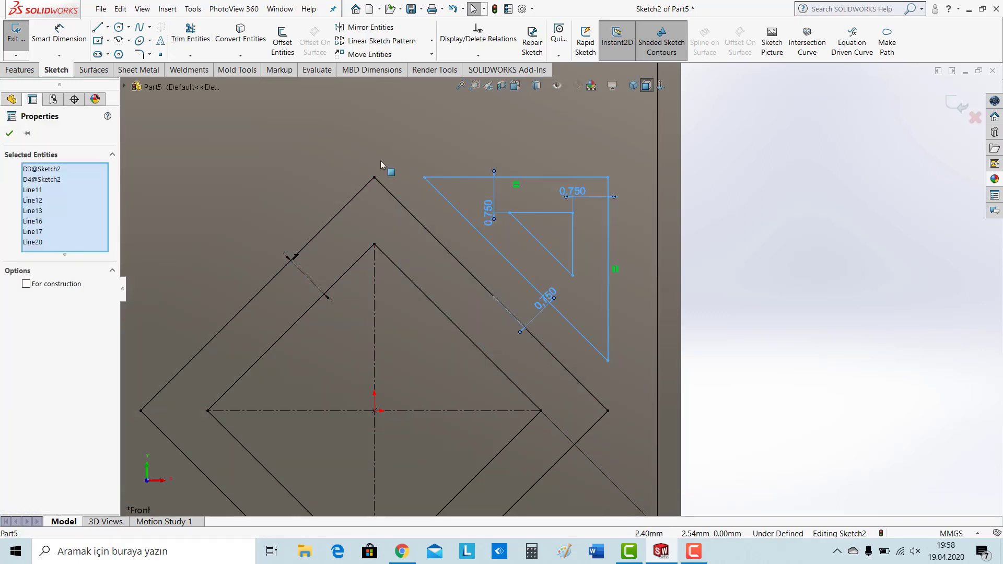
pyautogui.click(371, 27)
pyautogui.click(60, 342)
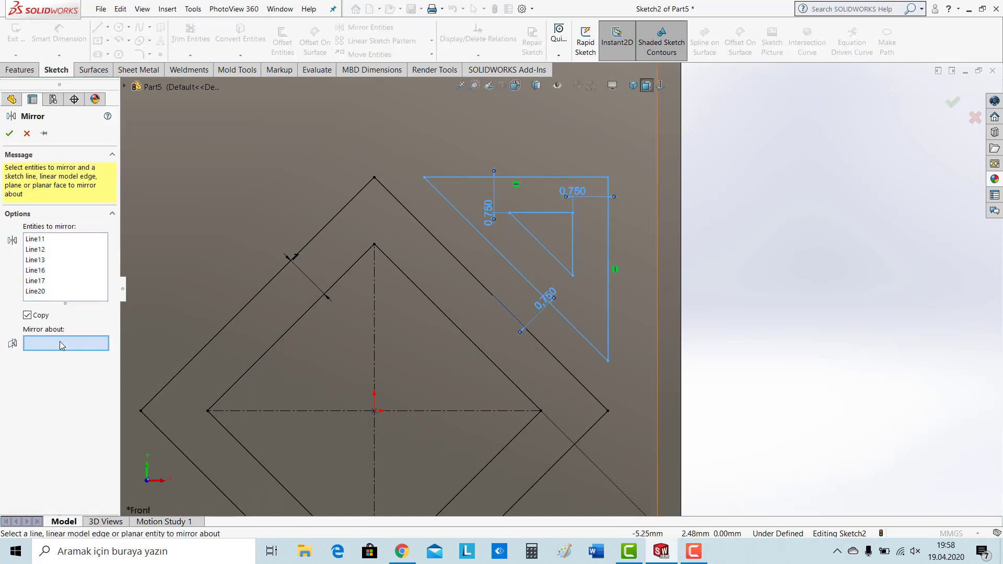
pyautogui.click(375, 328)
pyautogui.scroll(4, 561, 290)
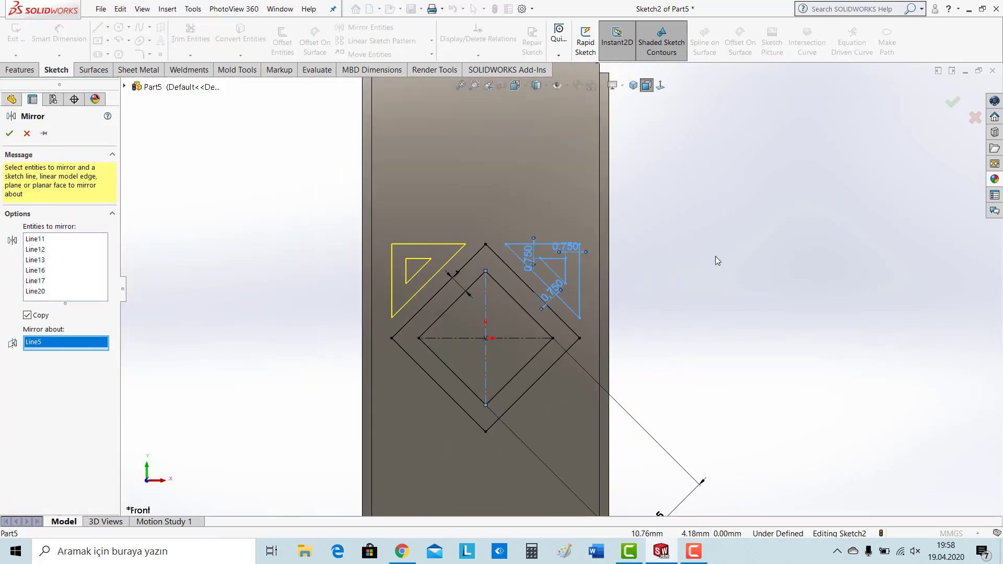
pyautogui.click(9, 133)
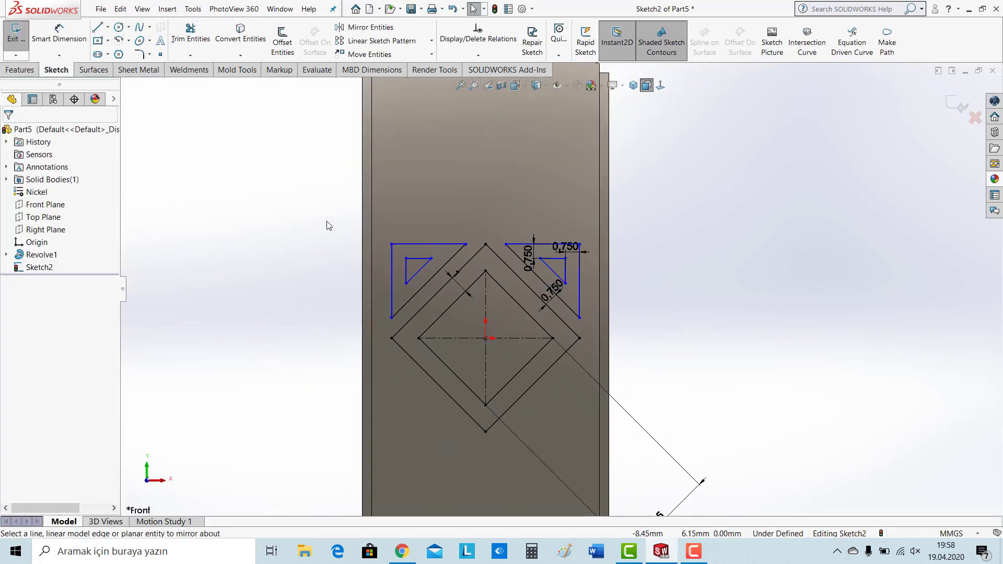
# - Mirror both upper pairs of nested triangles about the diamond's horizontal centerline
pyautogui.moveTo(325, 222); pyautogui.dragTo(594, 320)
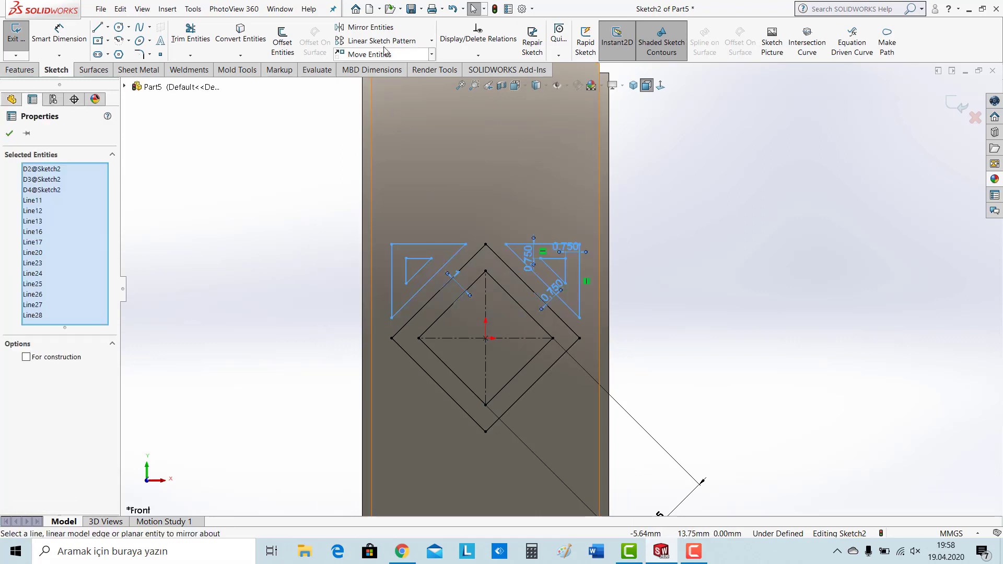
pyautogui.click(364, 28)
pyautogui.click(46, 401)
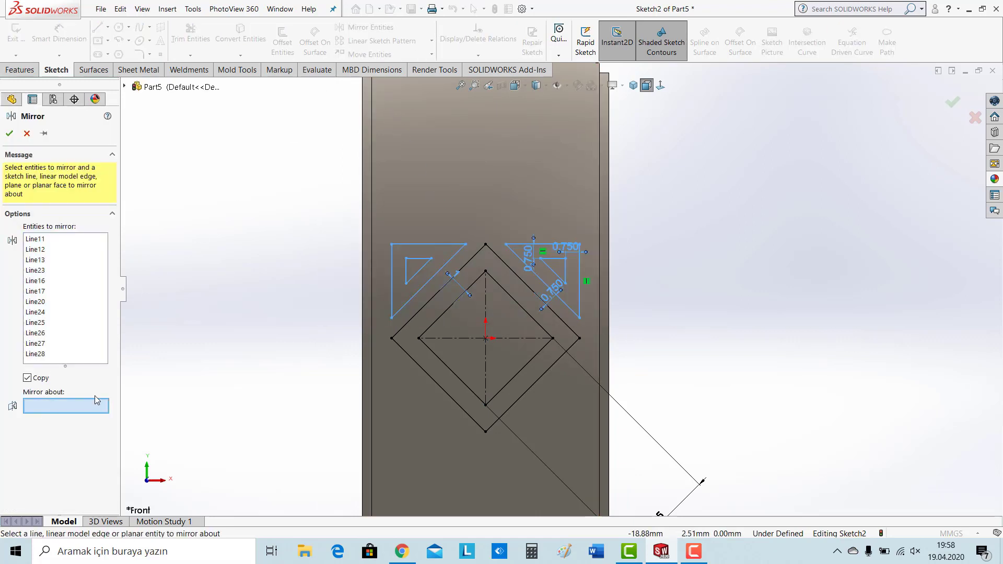
pyautogui.click(463, 339)
pyautogui.click(10, 133)
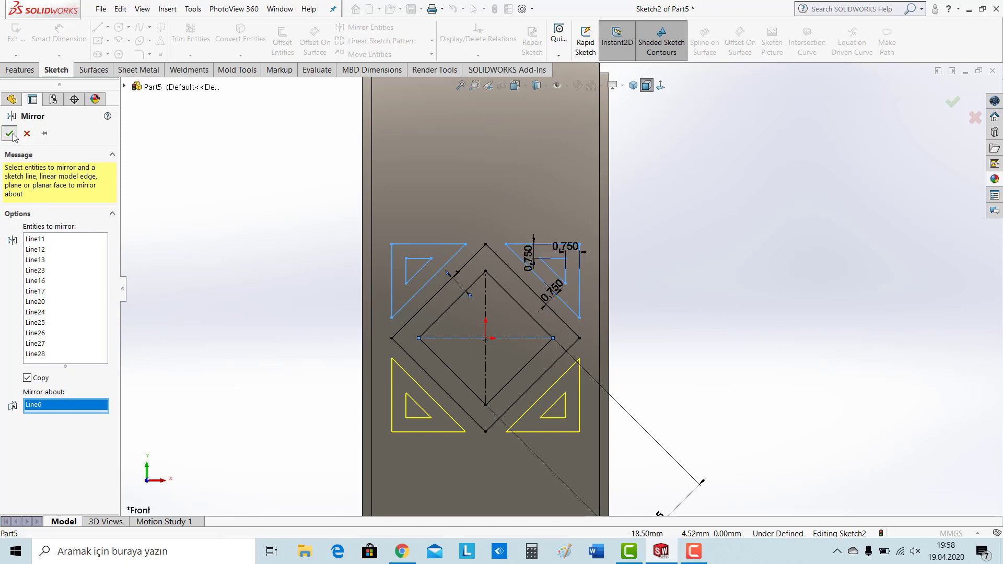
# - Extrude the diamond and triangle sketch as a boss starting from the ring's outer face, with a blind depth of 0.25 mm
pyautogui.click(633, 85)
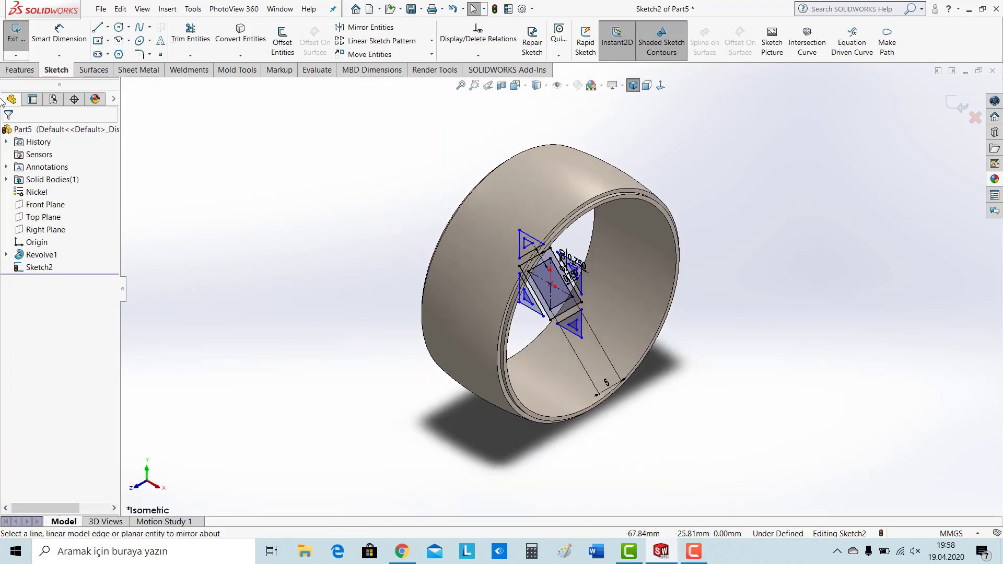
pyautogui.click(13, 70)
pyautogui.click(21, 45)
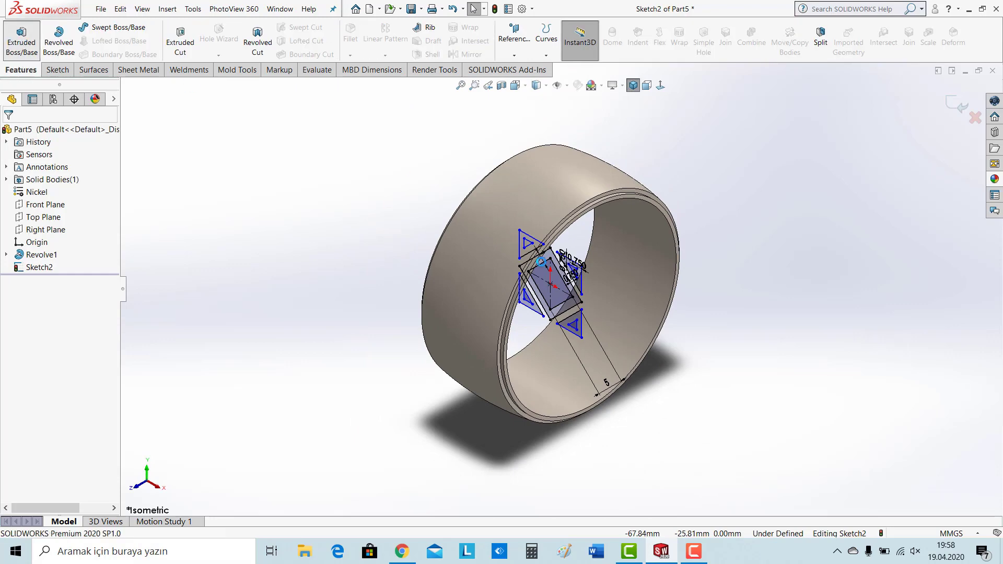
pyautogui.press('f')
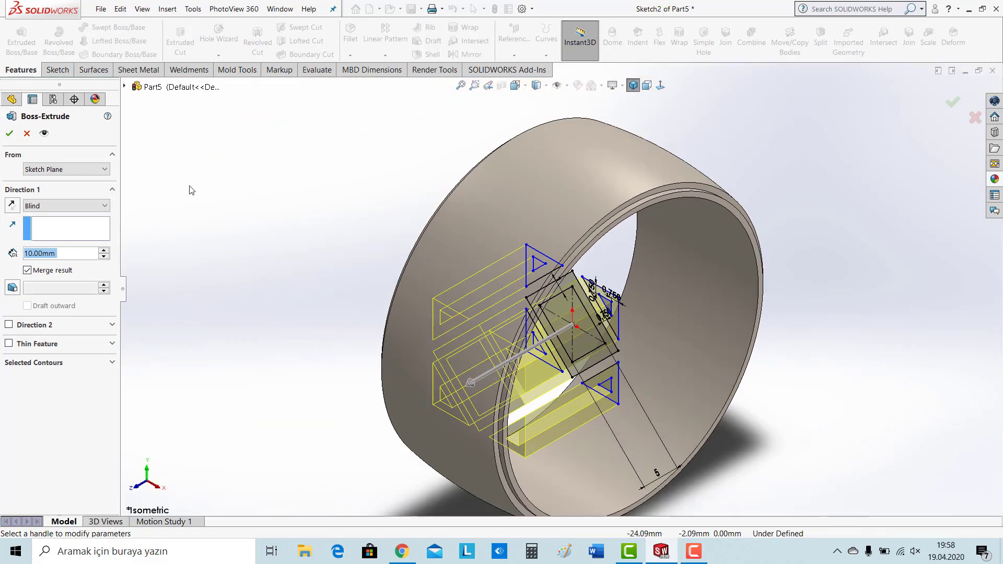
pyautogui.click(89, 169)
pyautogui.click(80, 190)
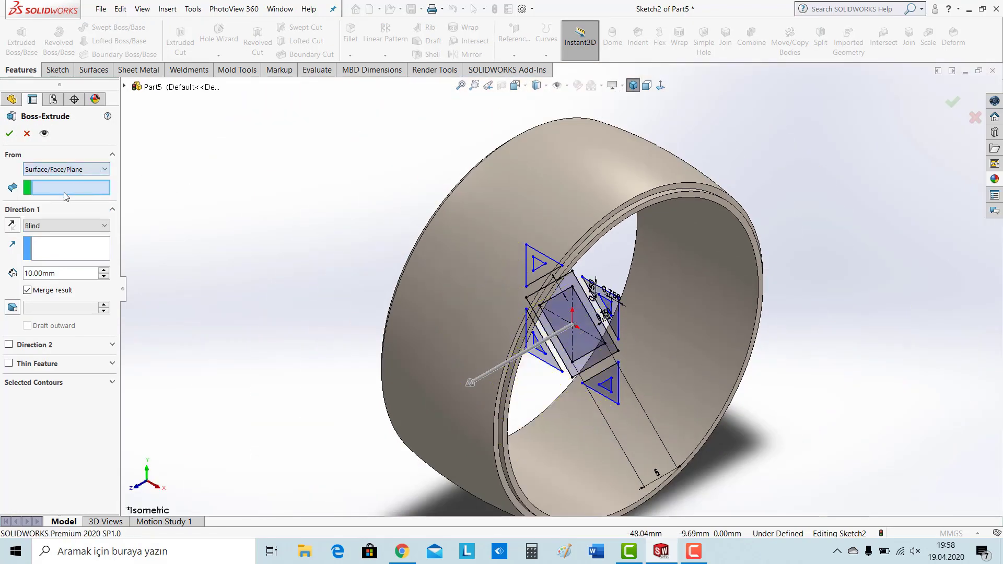
pyautogui.click(425, 383)
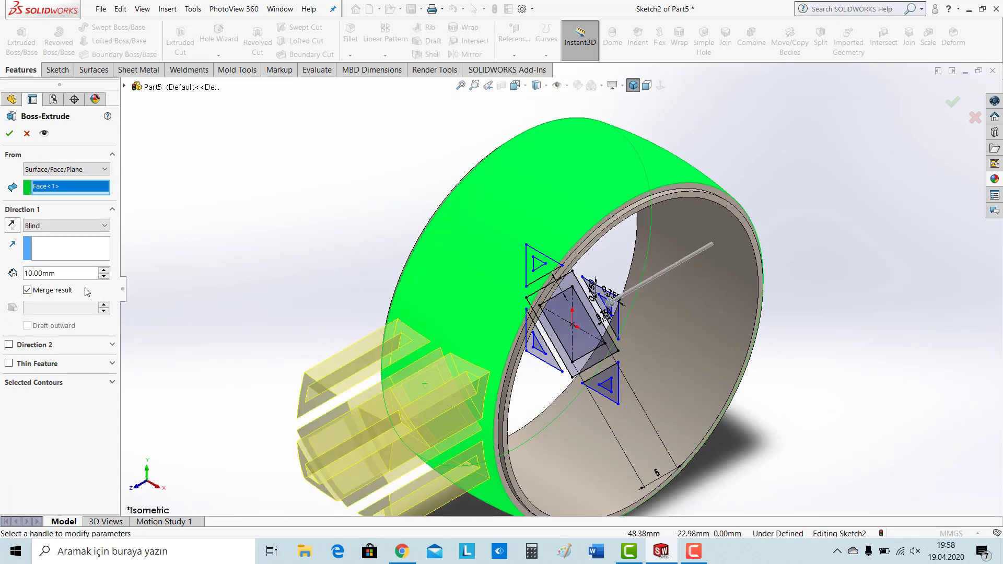
pyautogui.write('0.')
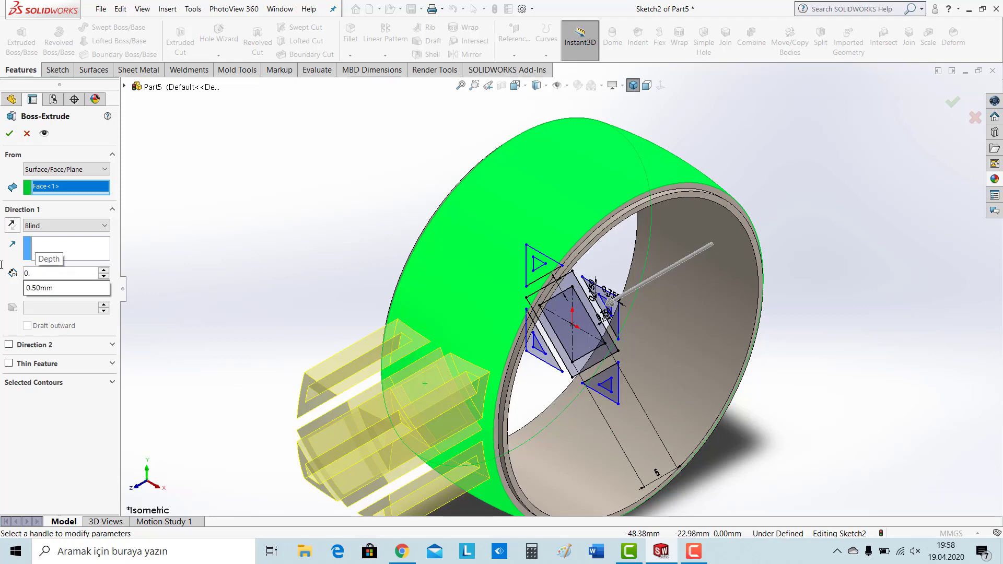
pyautogui.write('25')
pyautogui.press('Return')
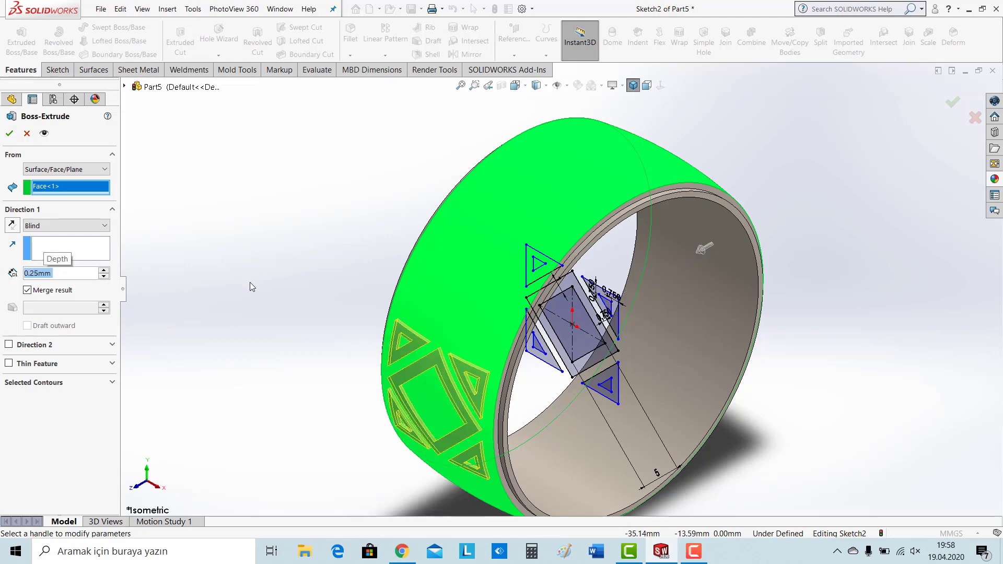
pyautogui.click(9, 136)
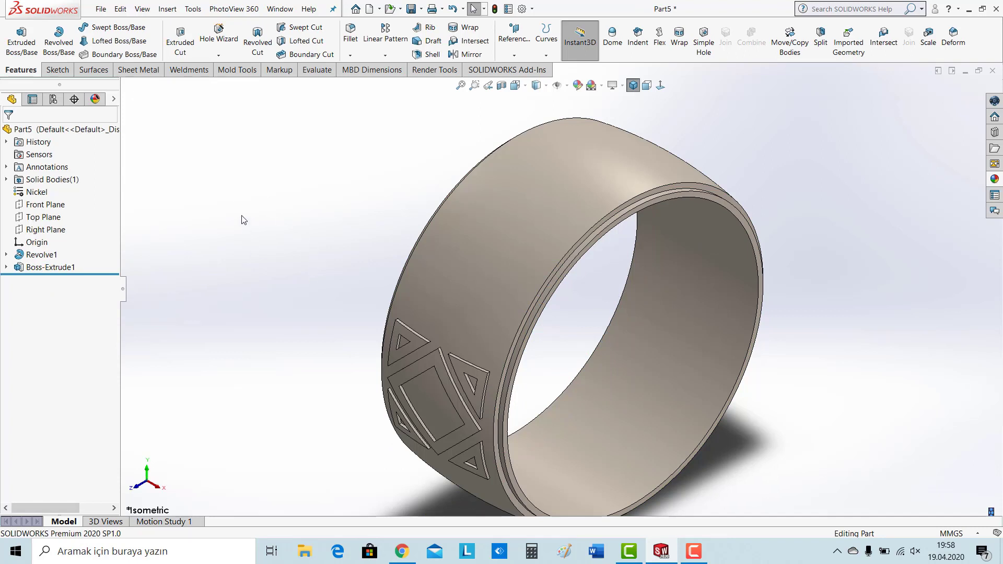
# - Set up a circular pattern of the extruded diamond decoration, using the ring's inner face as the rotation reference
pyautogui.click(385, 55)
pyautogui.click(412, 81)
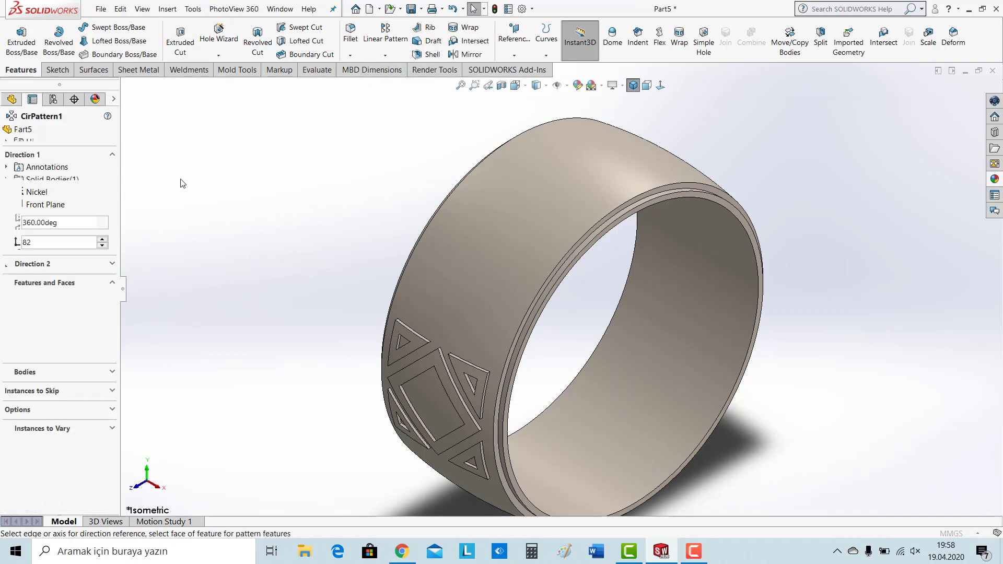
pyautogui.click(687, 413)
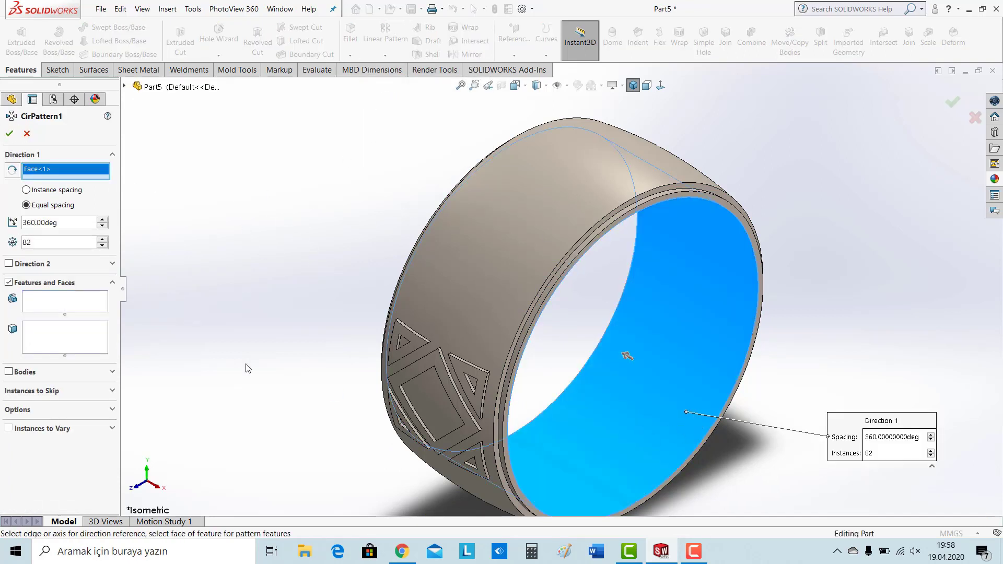
pyautogui.click(58, 305)
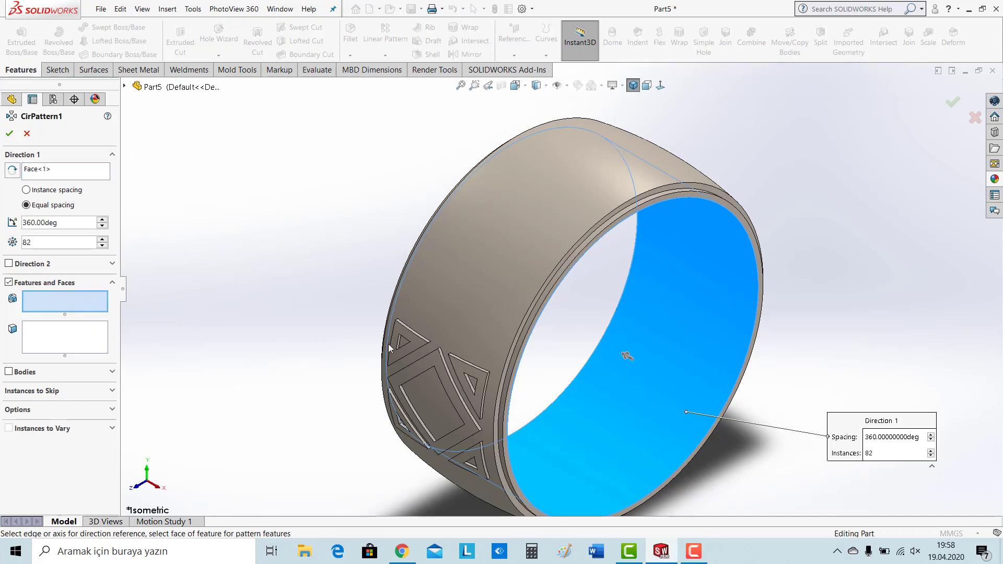
pyautogui.click(429, 366)
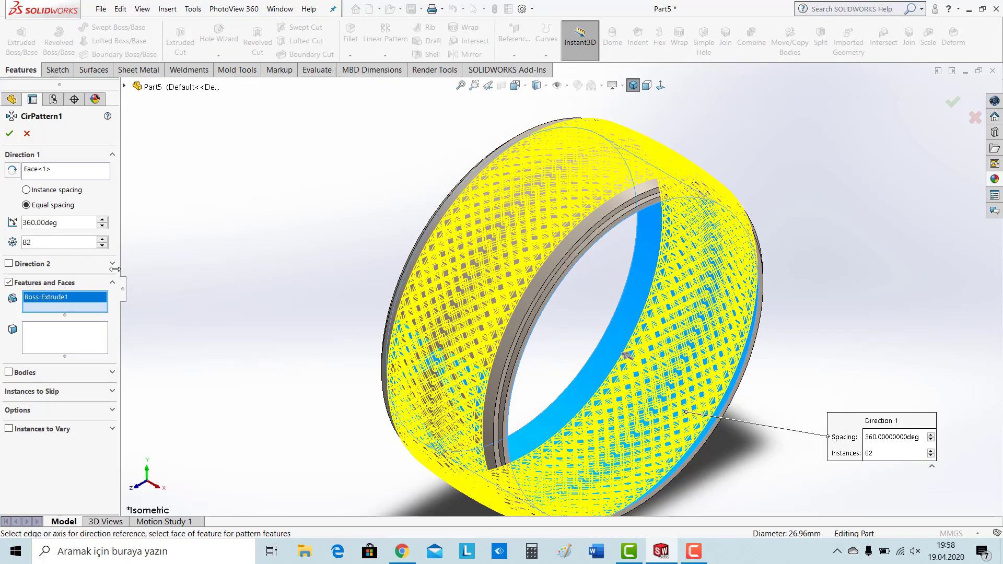
# - Set the circular pattern of the diamond decoration to 9 equally spaced instances over 360 degrees and create it
pyautogui.click(103, 245)
pyautogui.click(103, 245)
pyautogui.click(103, 245)
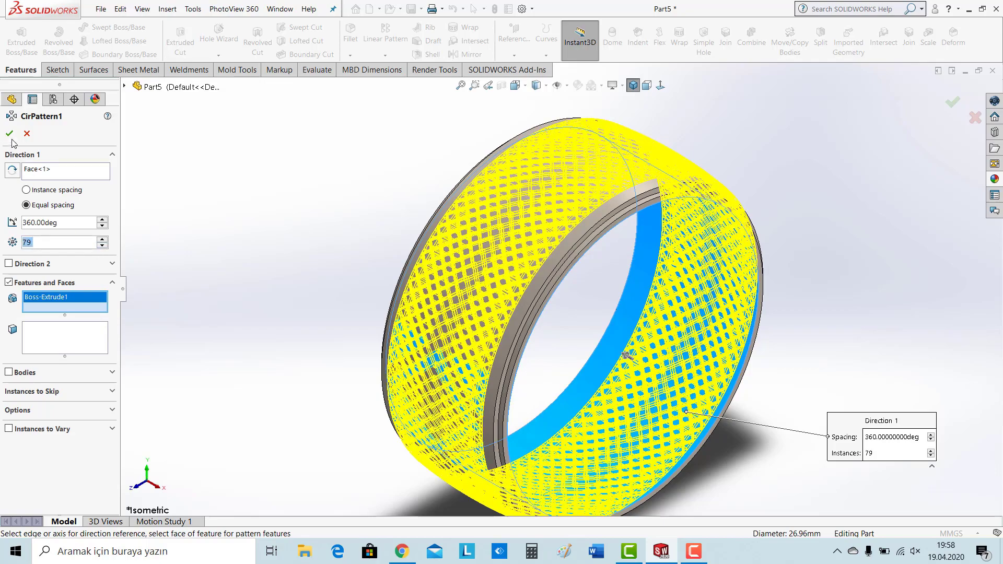
pyautogui.click(103, 245)
pyautogui.click(103, 245)
pyautogui.click(103, 245)
pyautogui.click(103, 245)
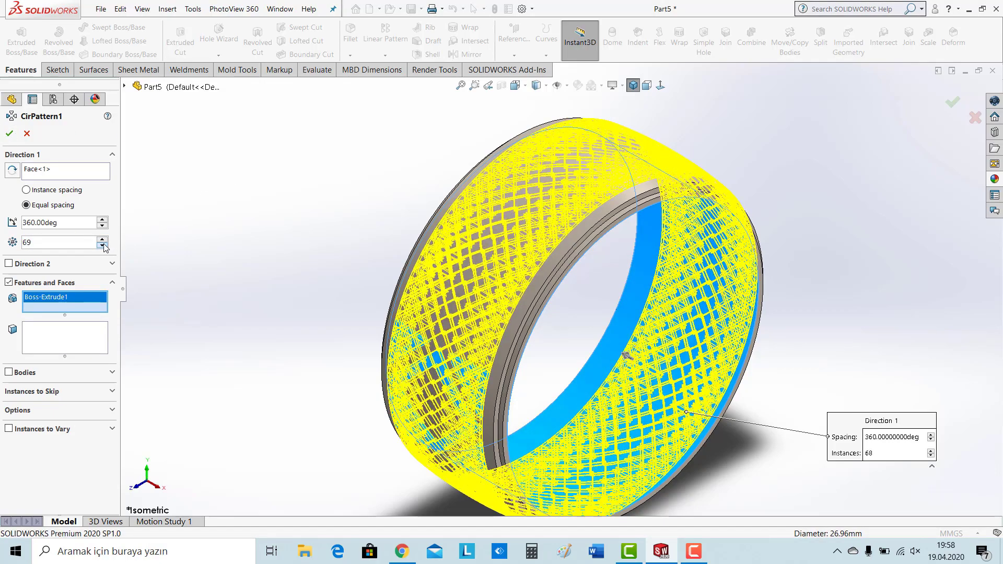
pyautogui.click(103, 245)
pyautogui.click(103, 245)
pyautogui.click(103, 245)
pyautogui.click(102, 245)
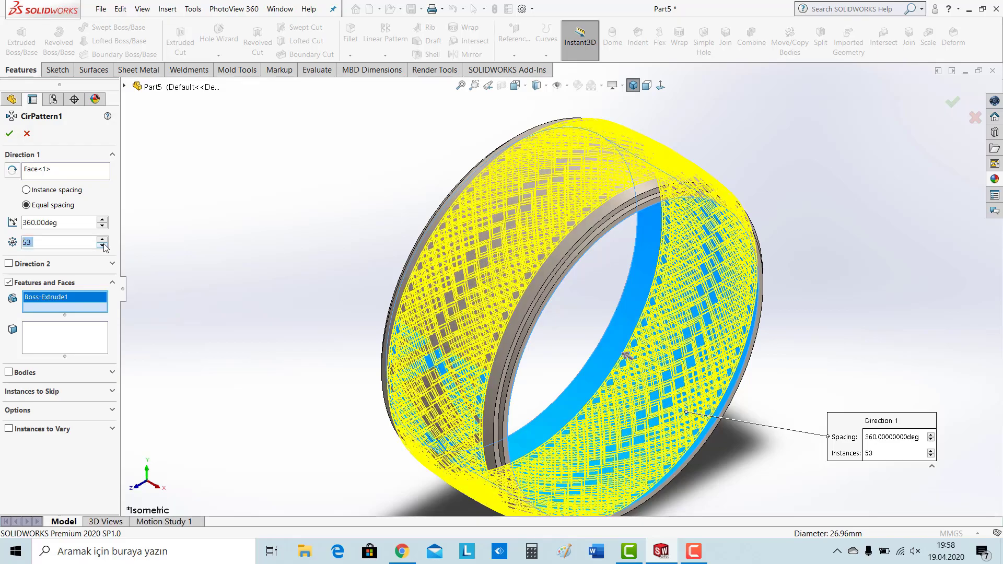
pyautogui.click(103, 245)
pyautogui.click(103, 245)
pyautogui.click(103, 246)
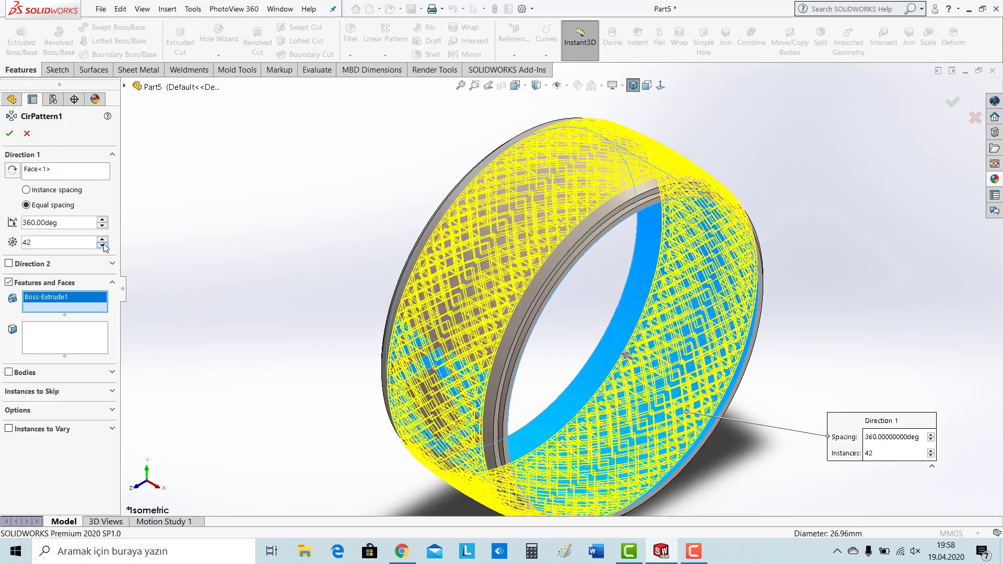
pyautogui.click(103, 246)
pyautogui.click(103, 245)
pyautogui.click(103, 245)
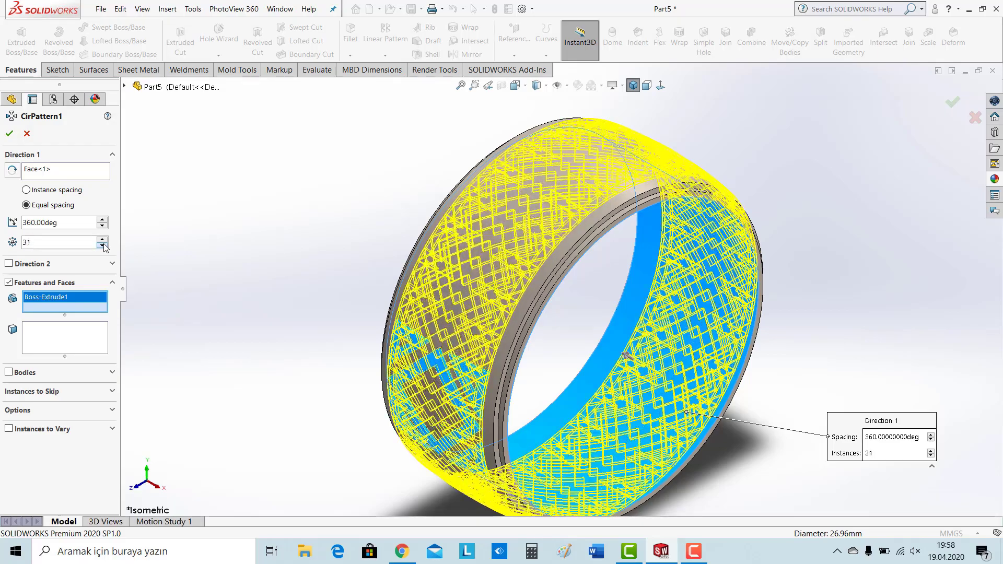
pyautogui.click(103, 245)
pyautogui.click(103, 245)
pyautogui.click(103, 245)
pyautogui.click(102, 245)
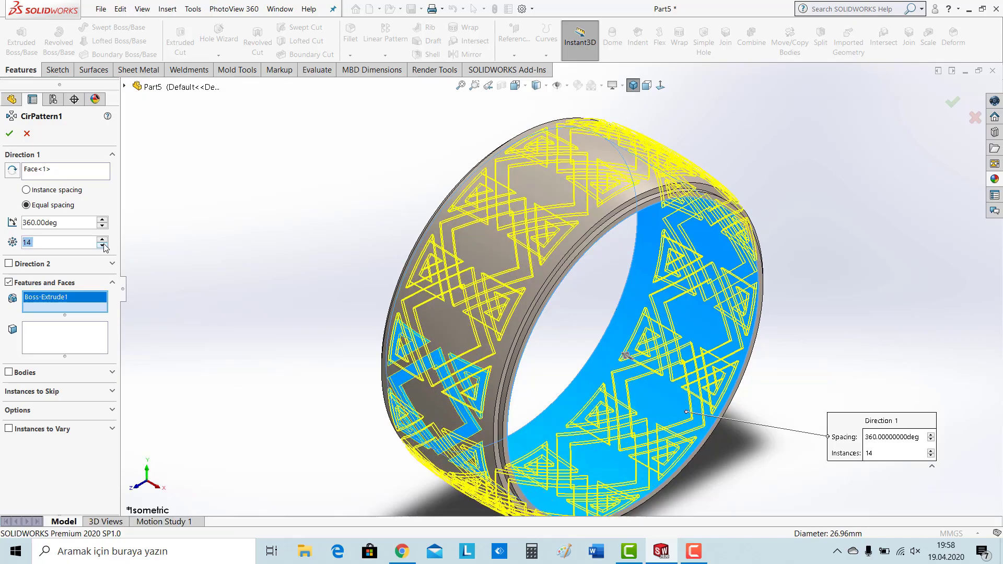
pyautogui.click(103, 245)
pyautogui.click(103, 245)
pyautogui.click(103, 245)
pyautogui.click(102, 245)
pyautogui.click(103, 245)
pyautogui.click(102, 245)
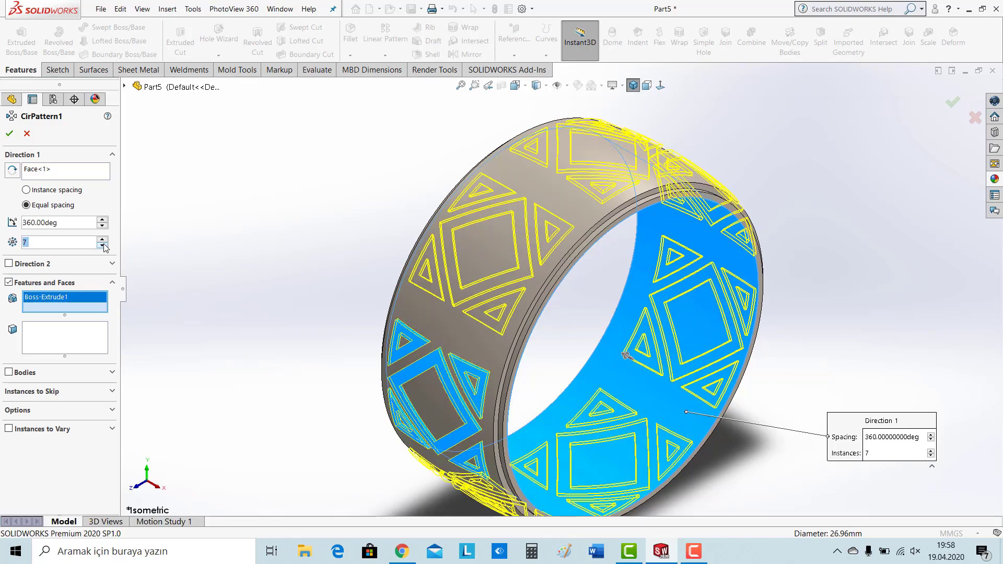
pyautogui.click(103, 240)
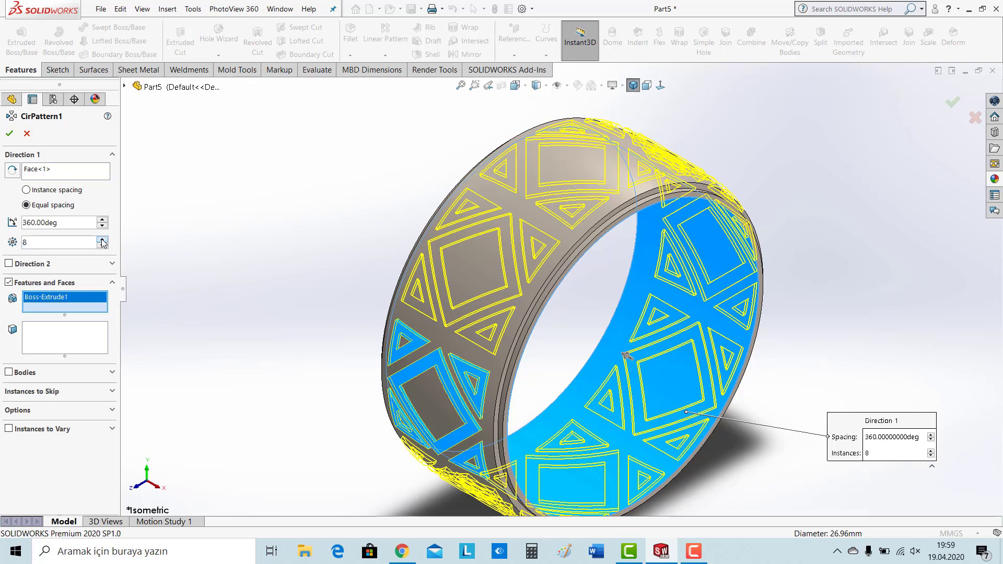
pyautogui.click(103, 240)
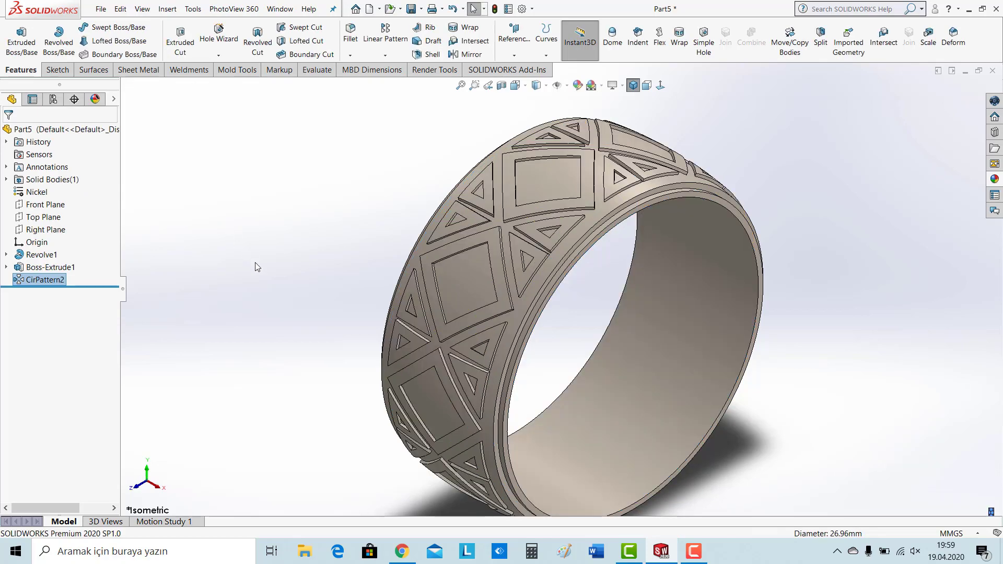
# - Create a reference plane offset 0.50 mm from the ring's narrow flat side face, with the offset flipped inward into the ring
pyautogui.click(286, 278)
pyautogui.moveTo(399, 306); pyautogui.dragTo(406, 240, button='middle')
pyautogui.hotkey('ctrl', '7')
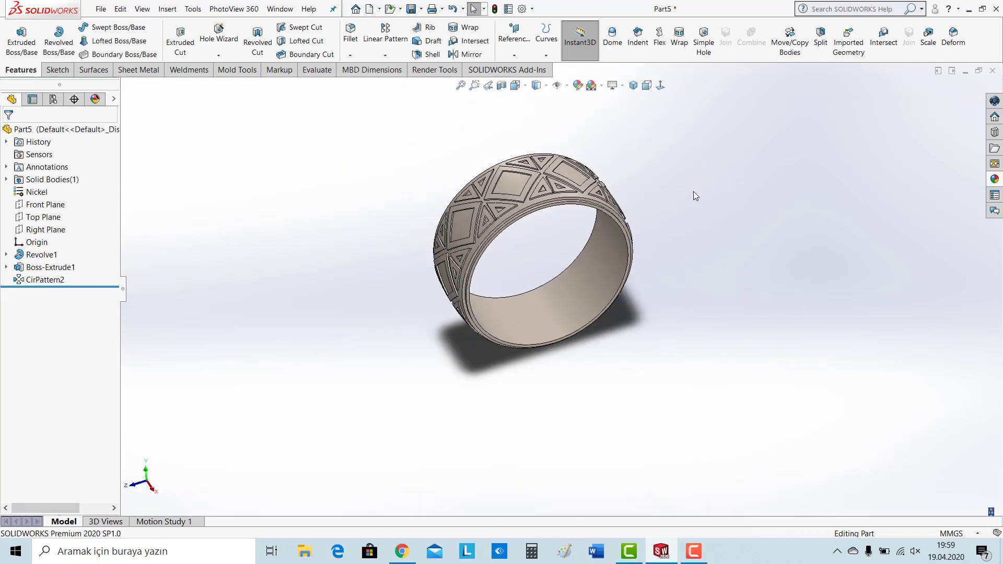
pyautogui.click(634, 85)
pyautogui.scroll(-3, 638, 187)
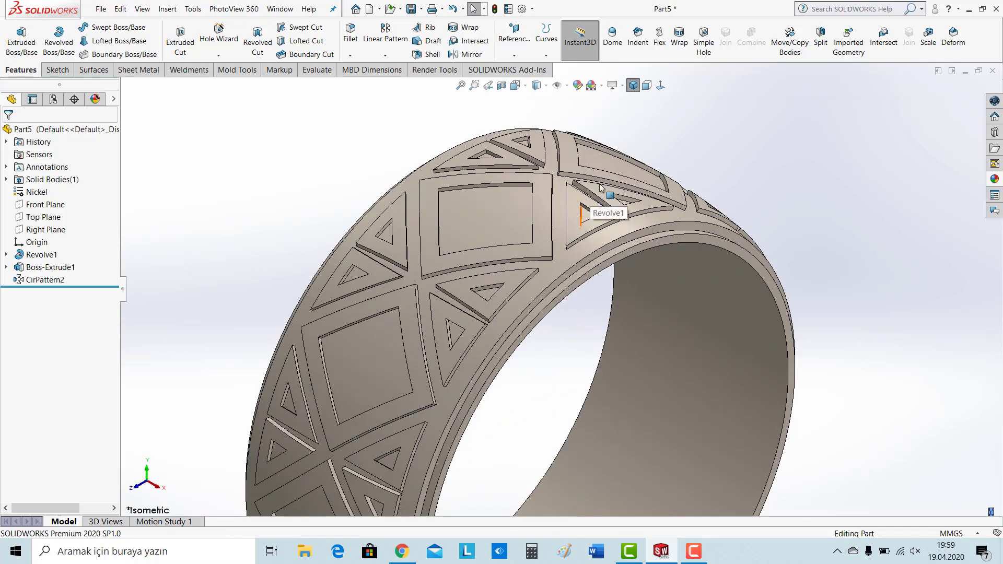
pyautogui.scroll(-3, 619, 235)
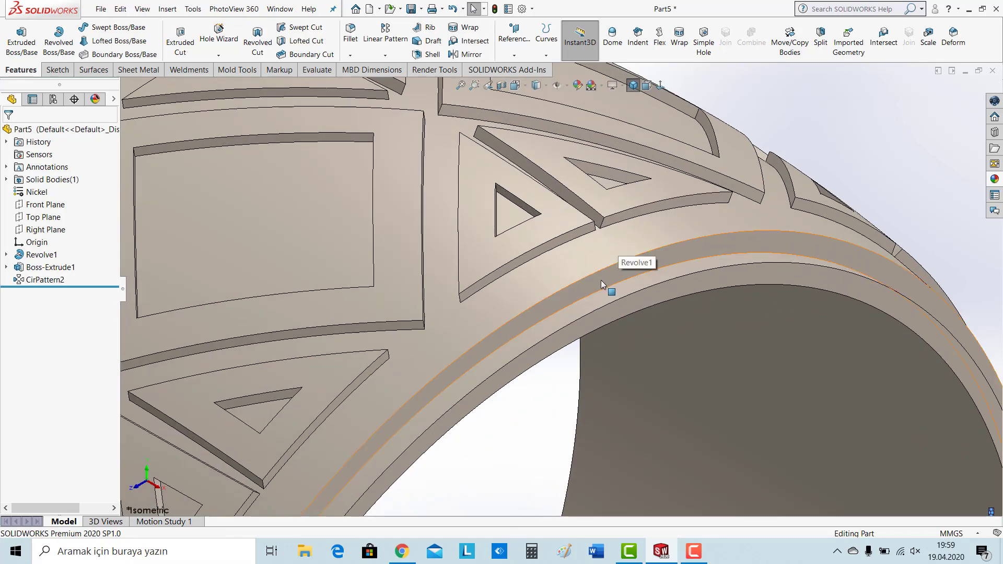
pyautogui.click(602, 280)
pyautogui.click(511, 57)
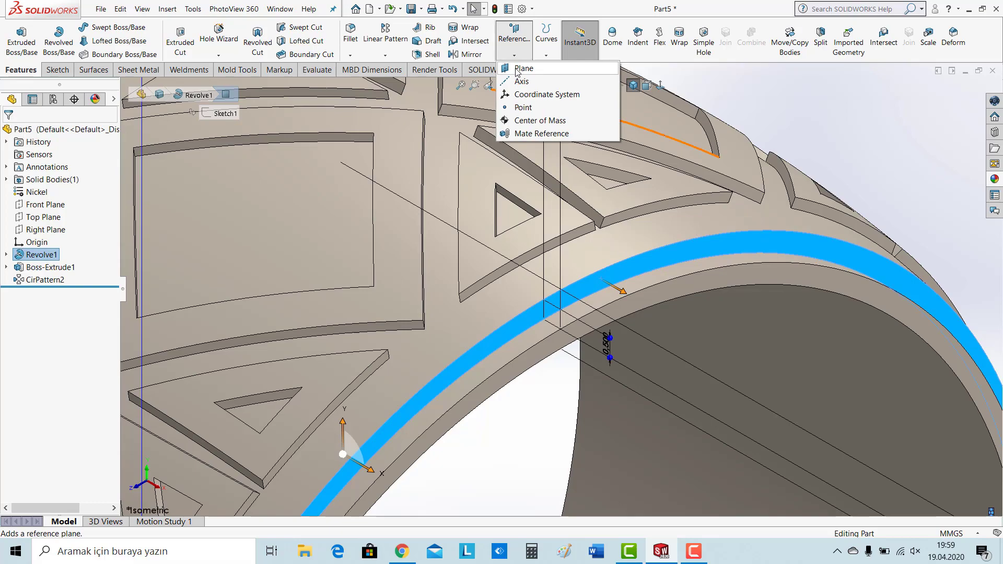
pyautogui.click(520, 68)
pyautogui.scroll(5, 653, 225)
pyautogui.moveTo(414, 195); pyautogui.dragTo(482, 230, button='middle')
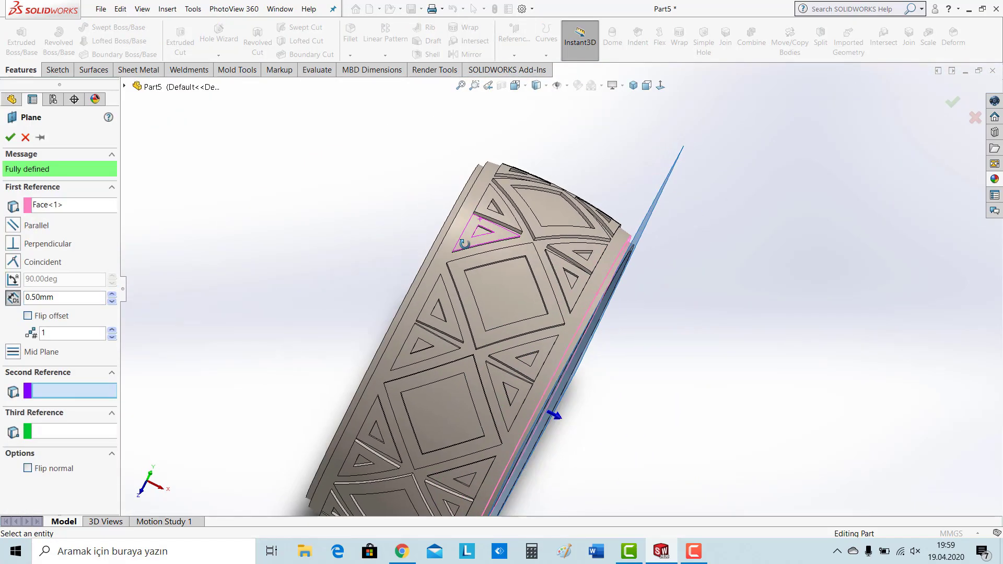
pyautogui.click(28, 316)
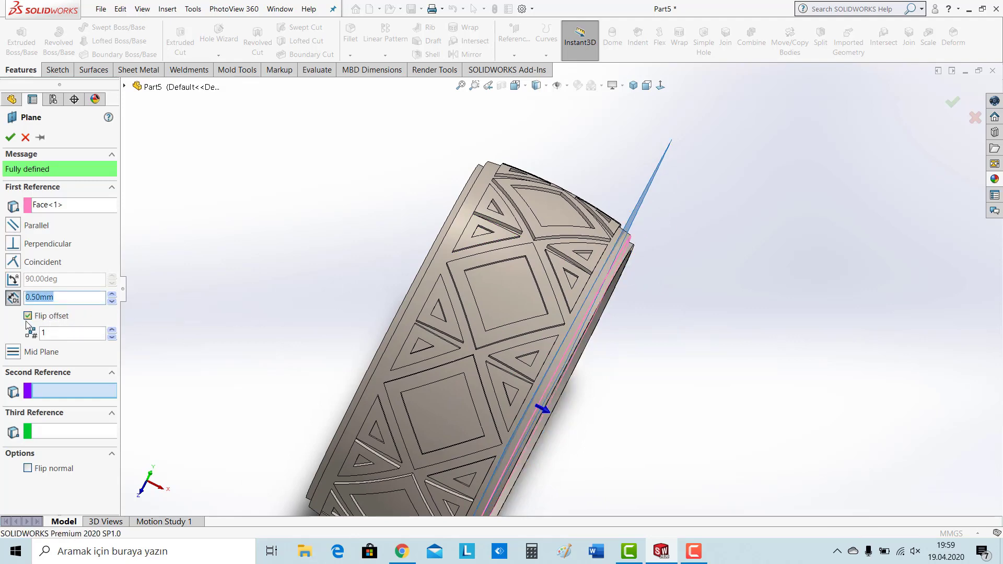
pyautogui.moveTo(320, 268); pyautogui.dragTo(262, 190, button='middle')
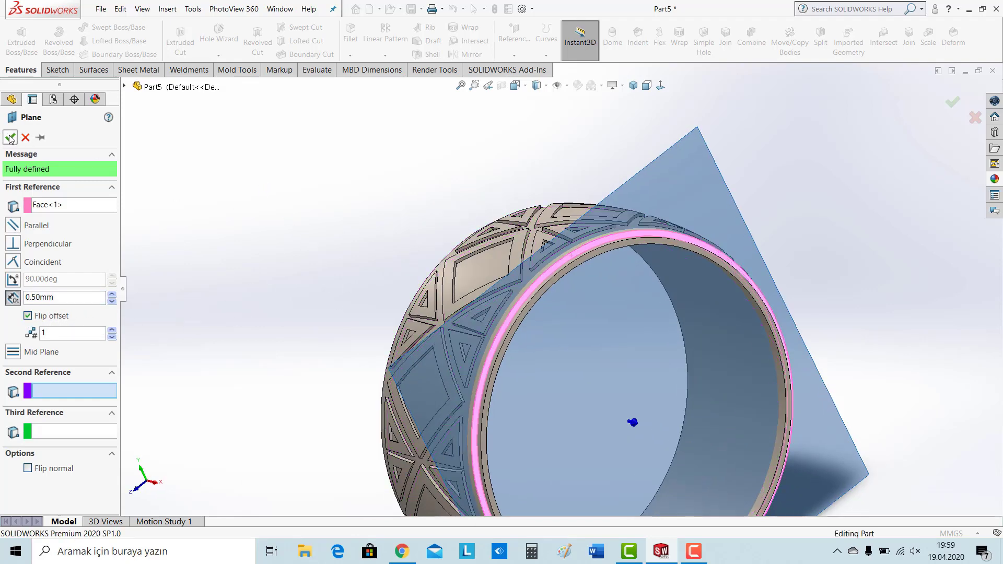
pyautogui.click(9, 138)
# - Sketch a circle of about 0.37 mm radius on the new plane, centered vertically above the origin just below the ring's upper outer edge
pyautogui.click(27, 48)
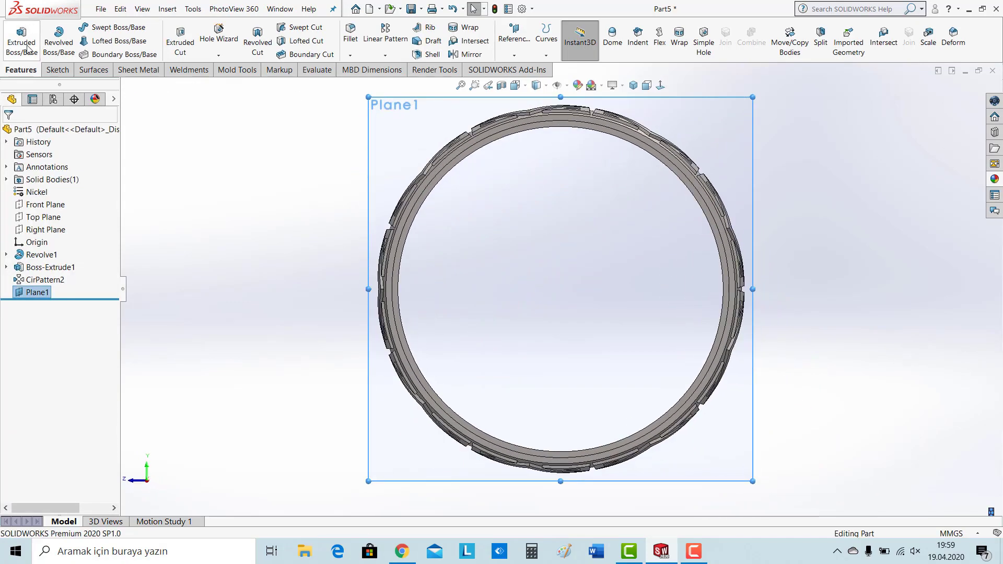
pyautogui.click(119, 27)
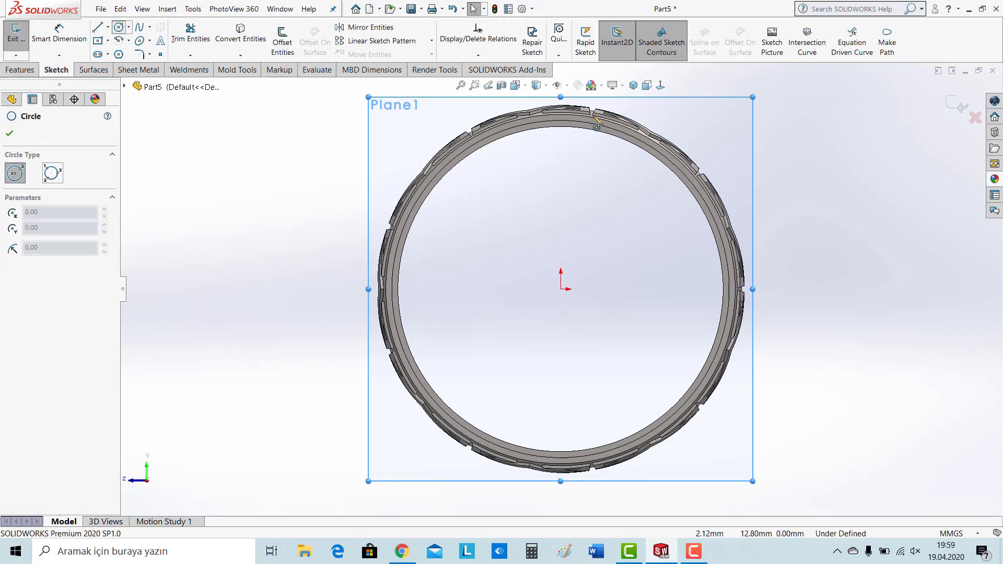
pyautogui.scroll(-8, 571, 139)
pyautogui.scroll(-2, 548, 259)
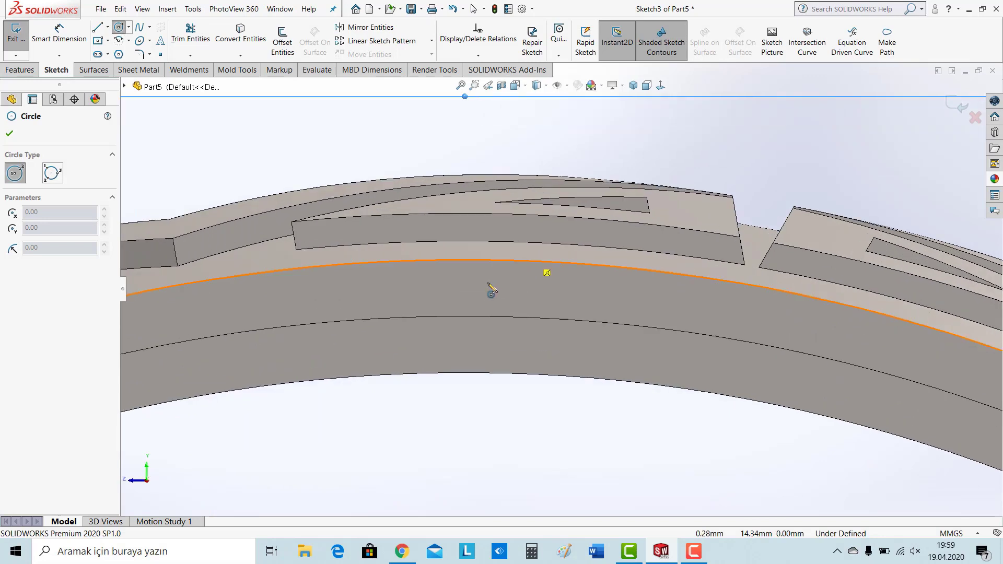
pyautogui.click(465, 274)
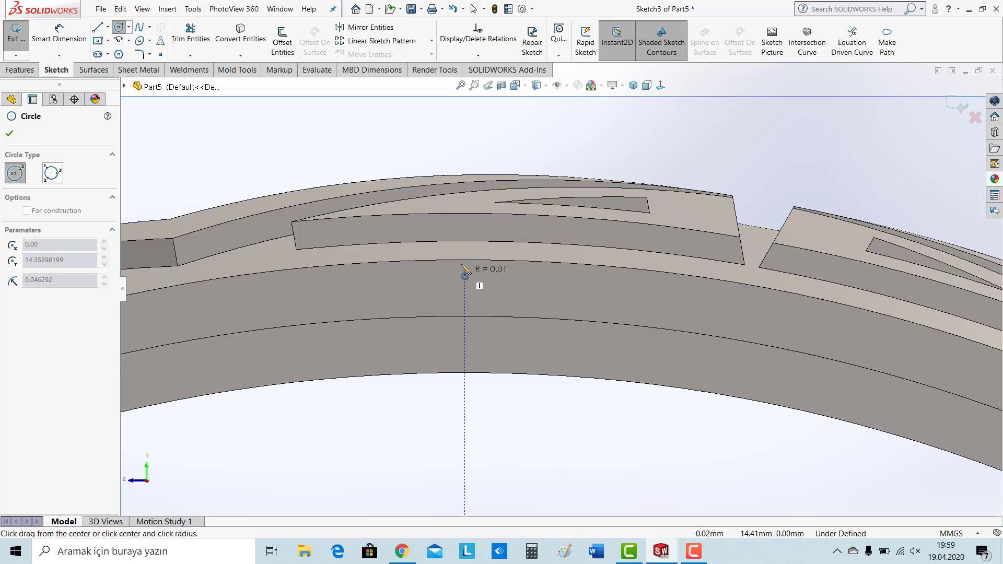
pyautogui.click(470, 238)
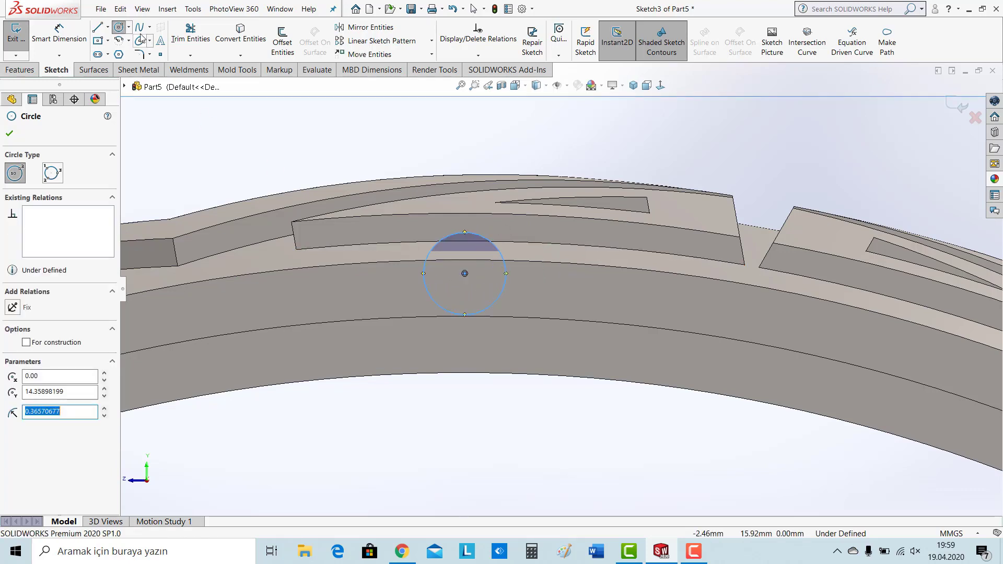
# - Draw a horizontal centerline across the small circle's diameter and trim away the circle's lower half
pyautogui.click(107, 27)
pyautogui.click(114, 51)
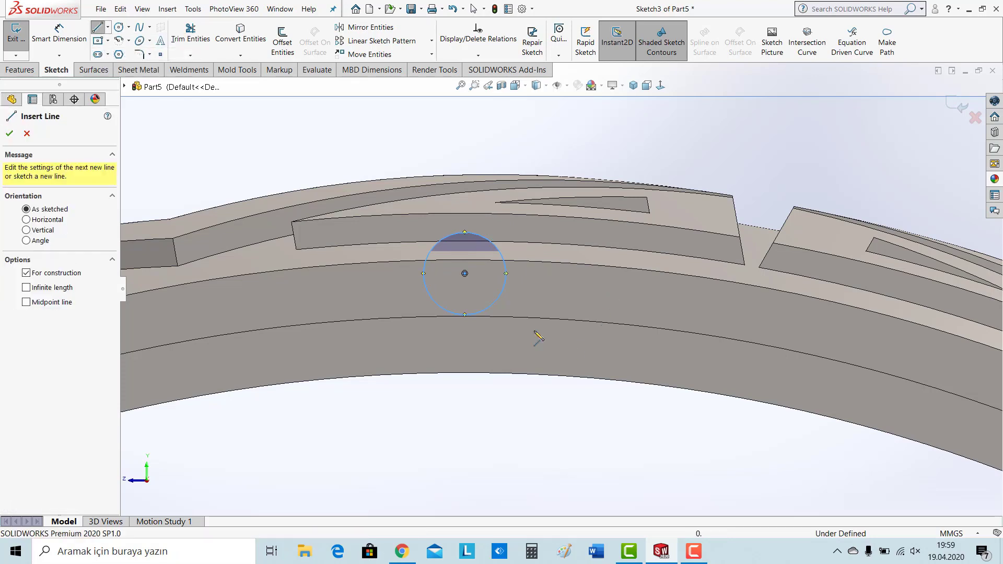
pyautogui.moveTo(423, 274); pyautogui.dragTo(506, 273)
pyautogui.press('Escape')
pyautogui.click(190, 34)
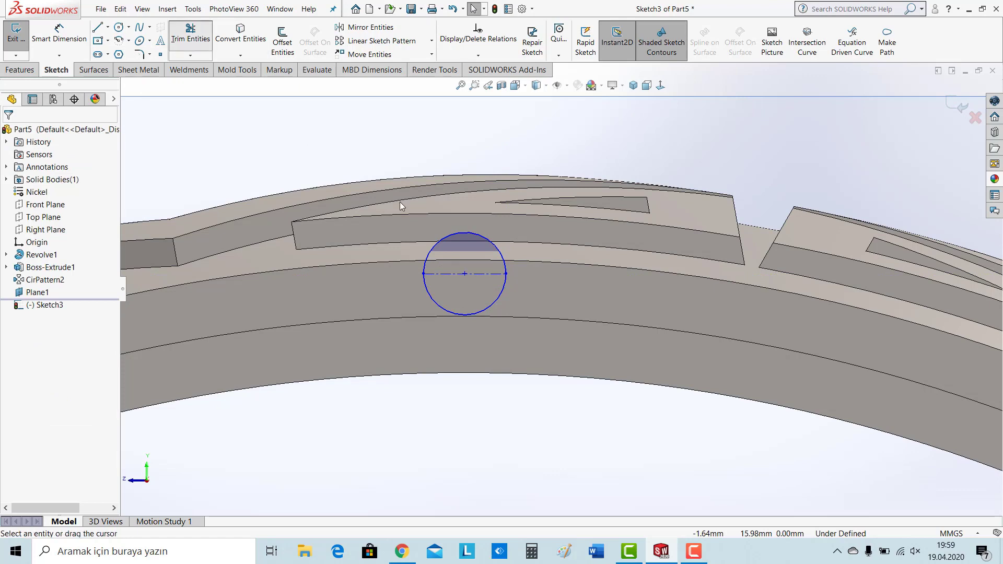
pyautogui.moveTo(528, 309); pyautogui.dragTo(460, 299)
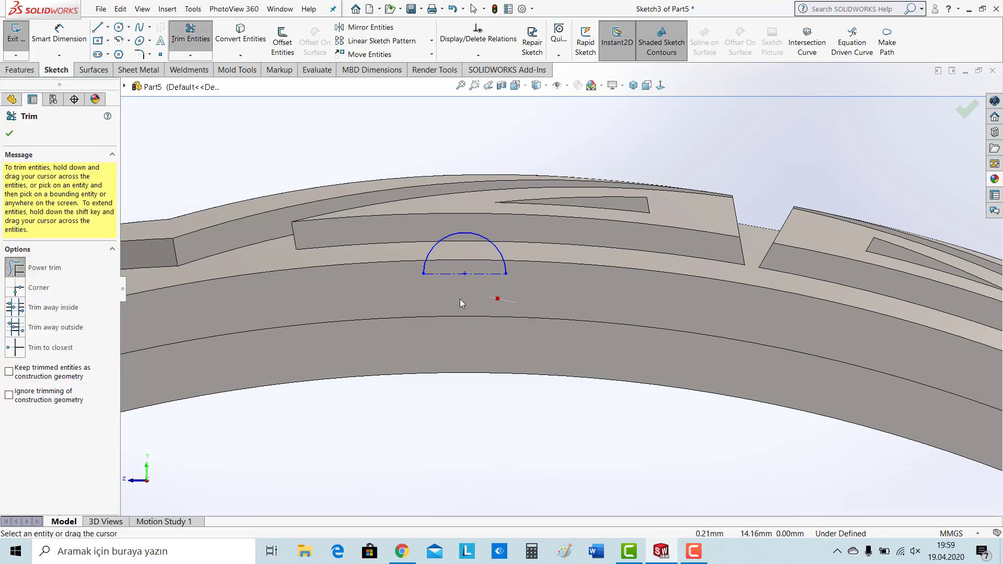
# - Revolve the half circle 360 degrees about its centerline as a merged boss, letting the open sketch be closed automatically
pyautogui.click(19, 69)
pyautogui.click(59, 37)
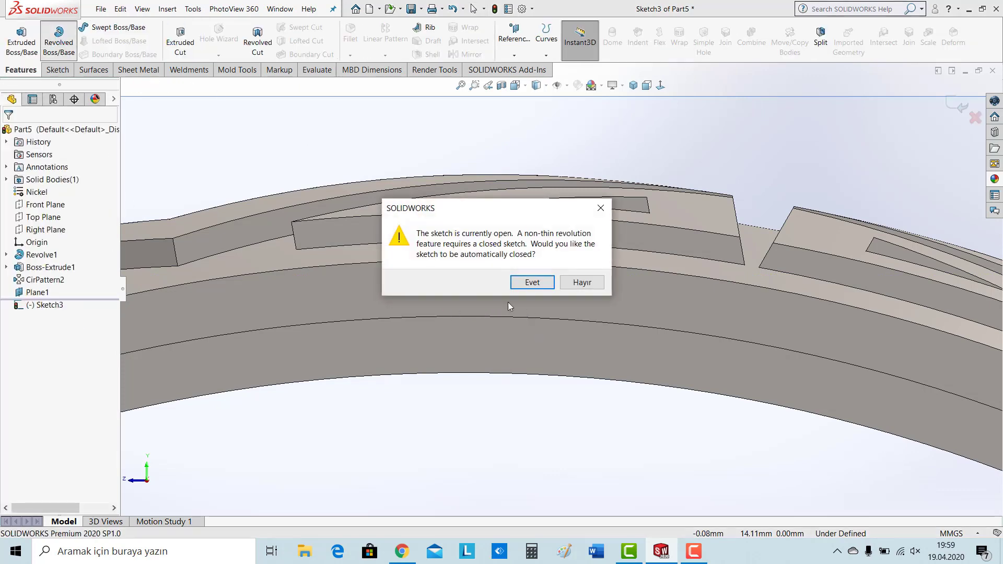
pyautogui.click(534, 287)
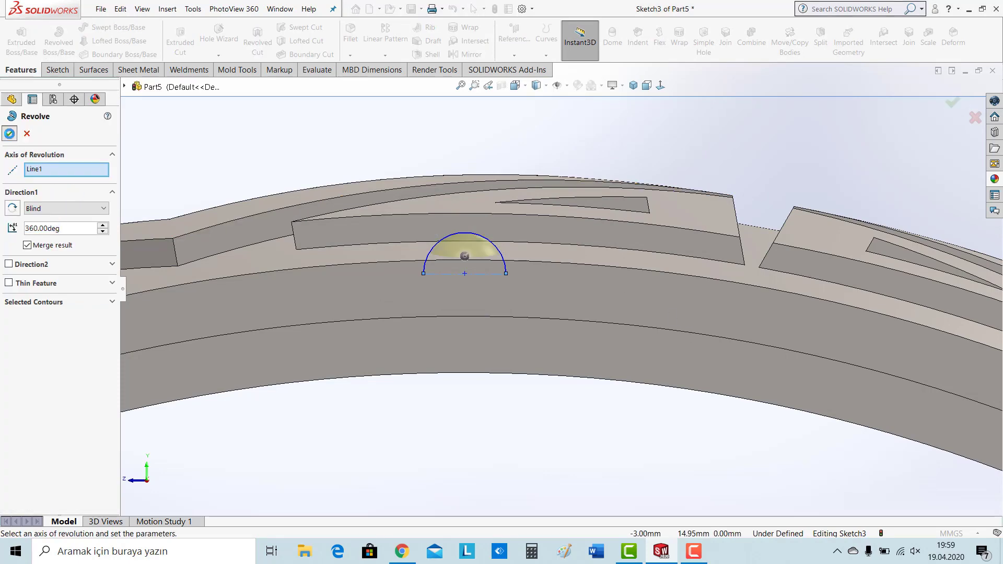
pyautogui.press('Return')
# - Hide the offset reference plane in the isometric view
pyautogui.click(647, 159)
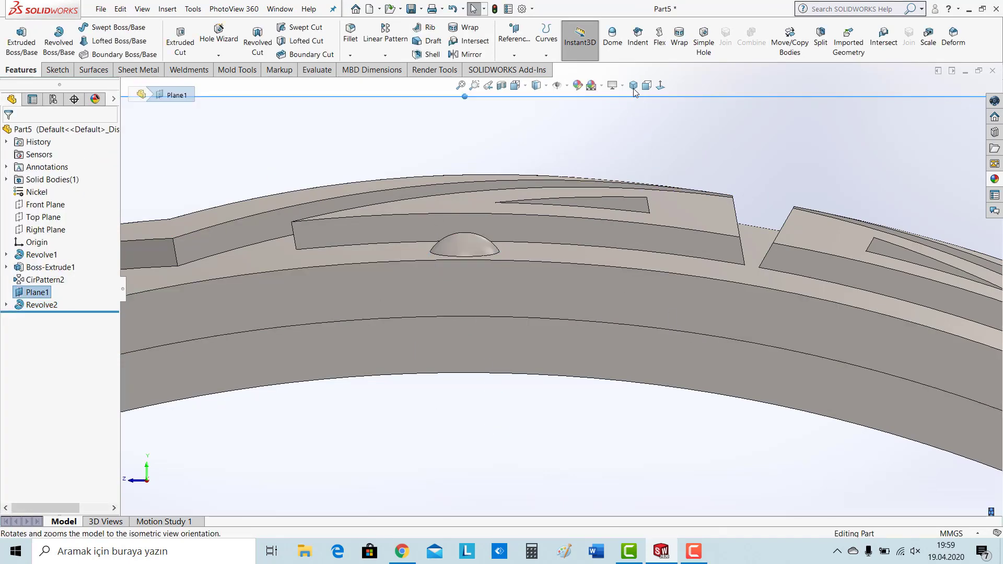
pyautogui.click(634, 88)
pyautogui.click(690, 152)
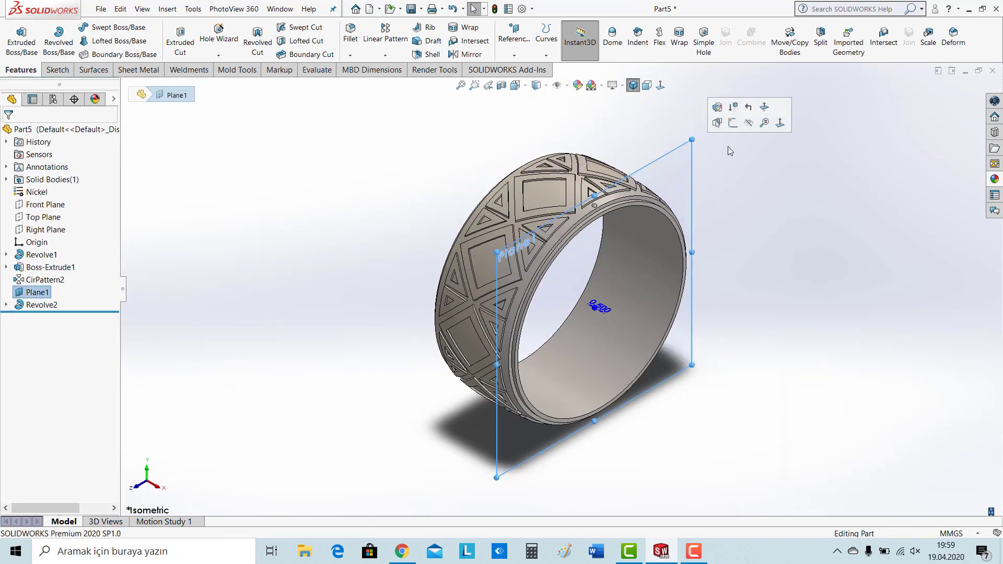
pyautogui.click(750, 124)
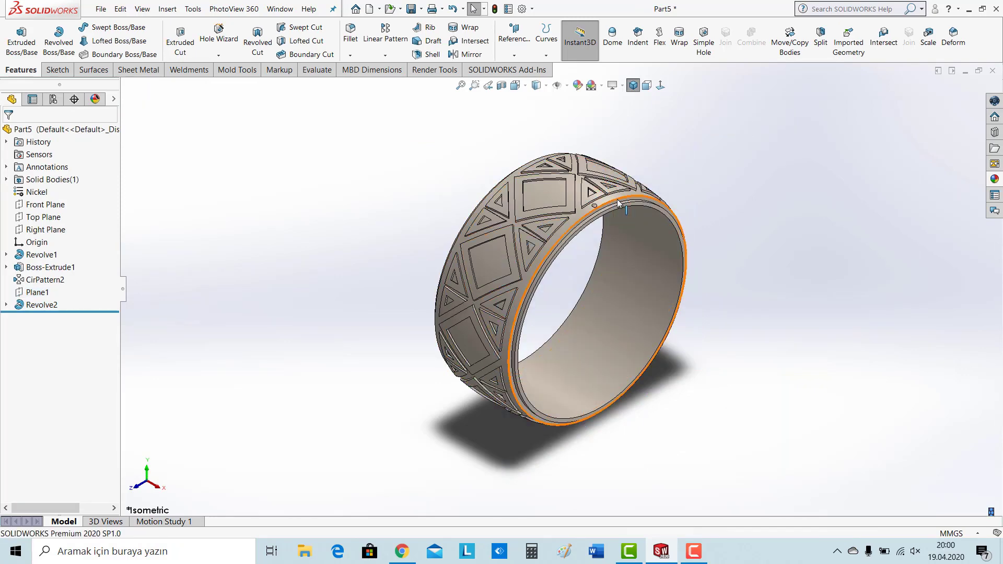
# - Browse the metal appearance categories for a finish that suits the small dome
pyautogui.scroll(-5, 575, 276)
pyautogui.scroll(-2, 518, 255)
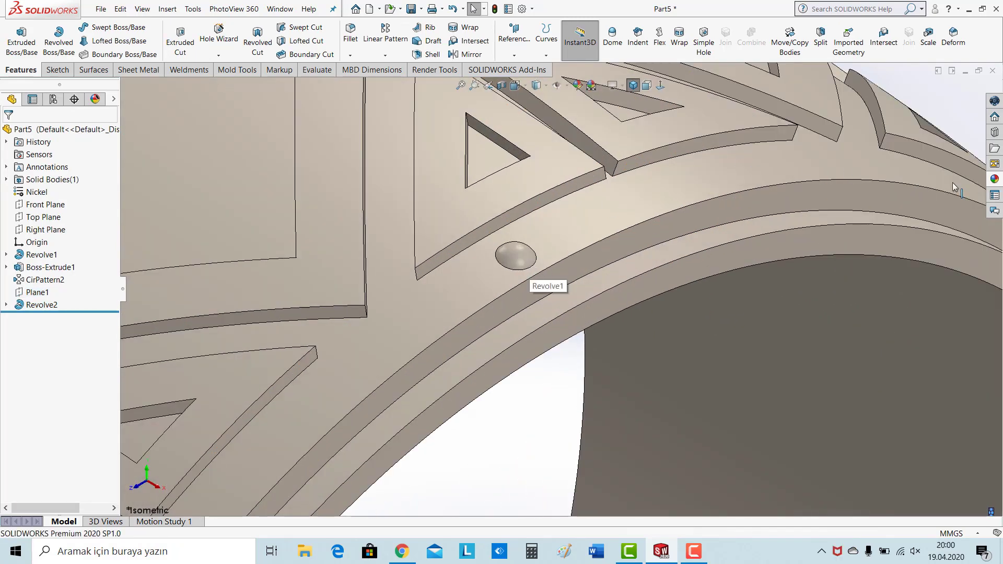
pyautogui.click(528, 269)
pyautogui.click(995, 179)
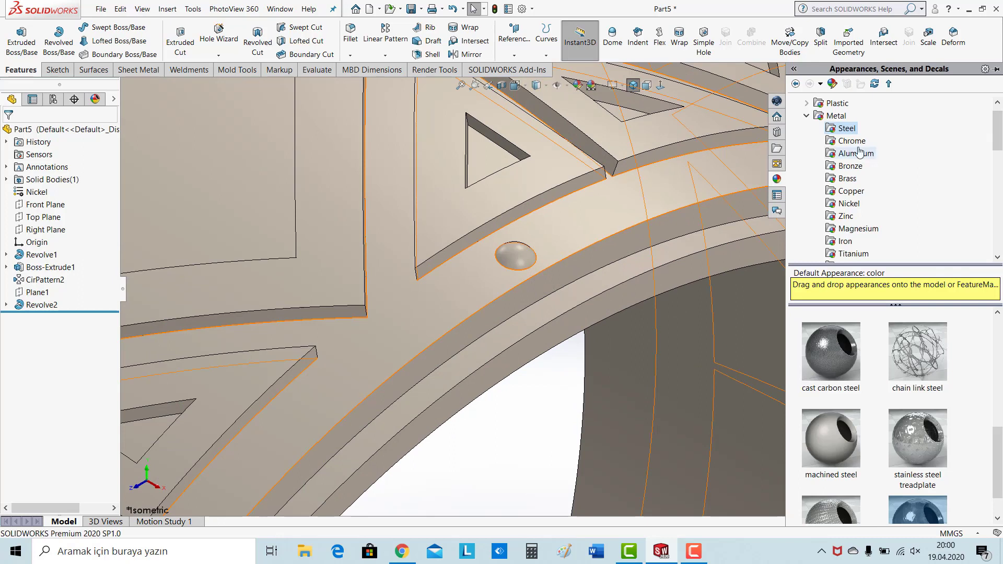
pyautogui.click(848, 141)
pyautogui.click(852, 166)
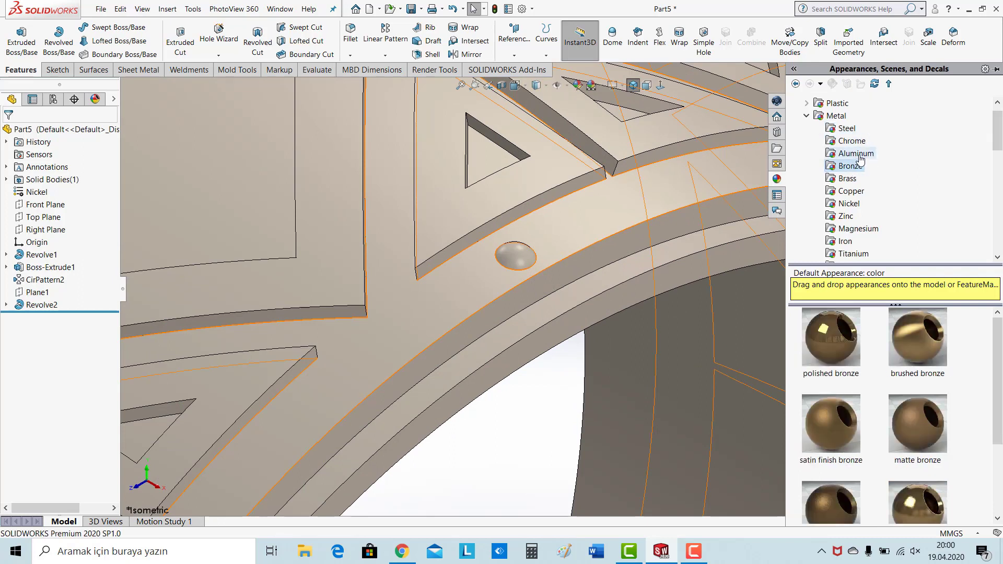
pyautogui.click(859, 155)
pyautogui.click(851, 178)
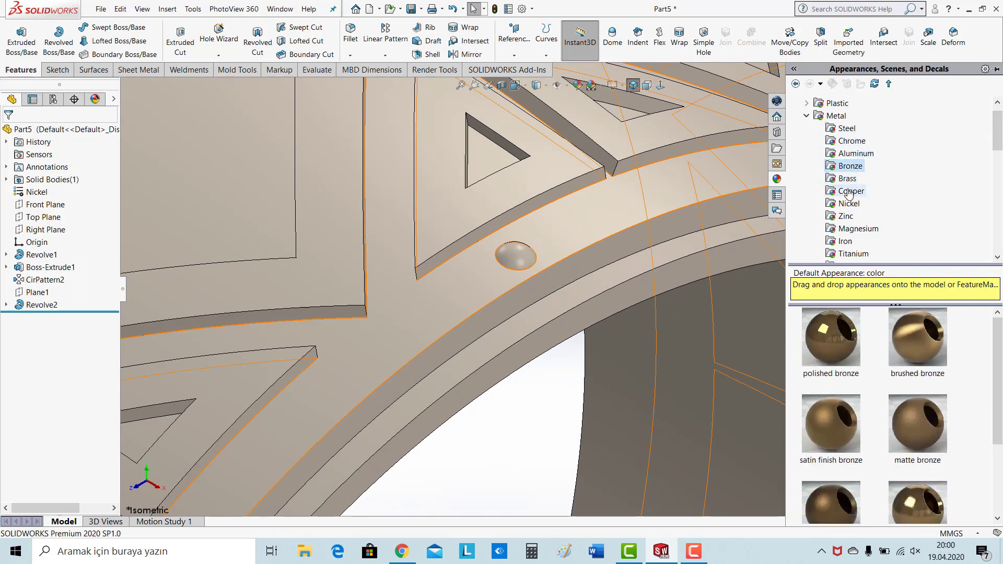
pyautogui.click(851, 191)
pyautogui.click(849, 203)
pyautogui.click(848, 216)
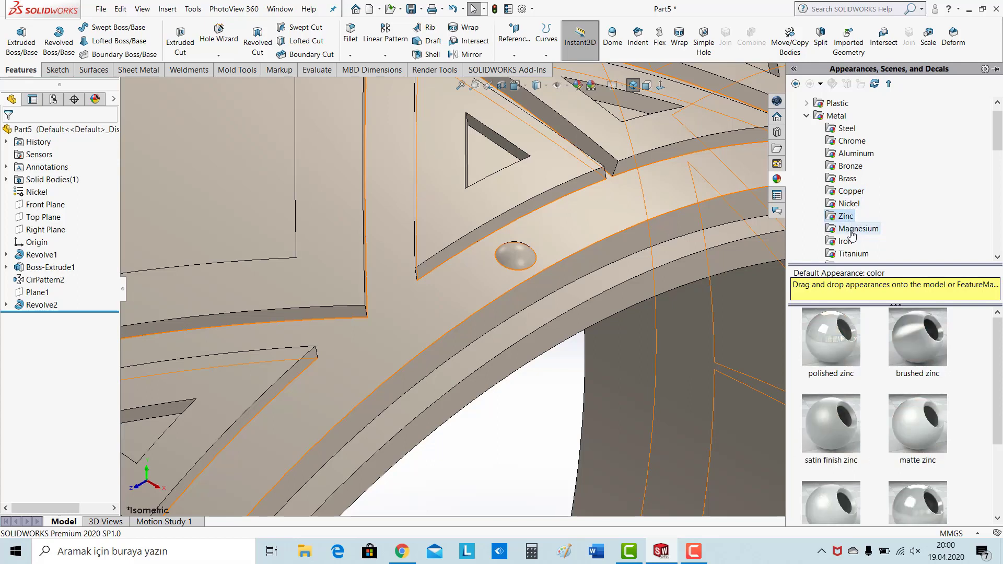
pyautogui.click(846, 241)
pyautogui.click(853, 230)
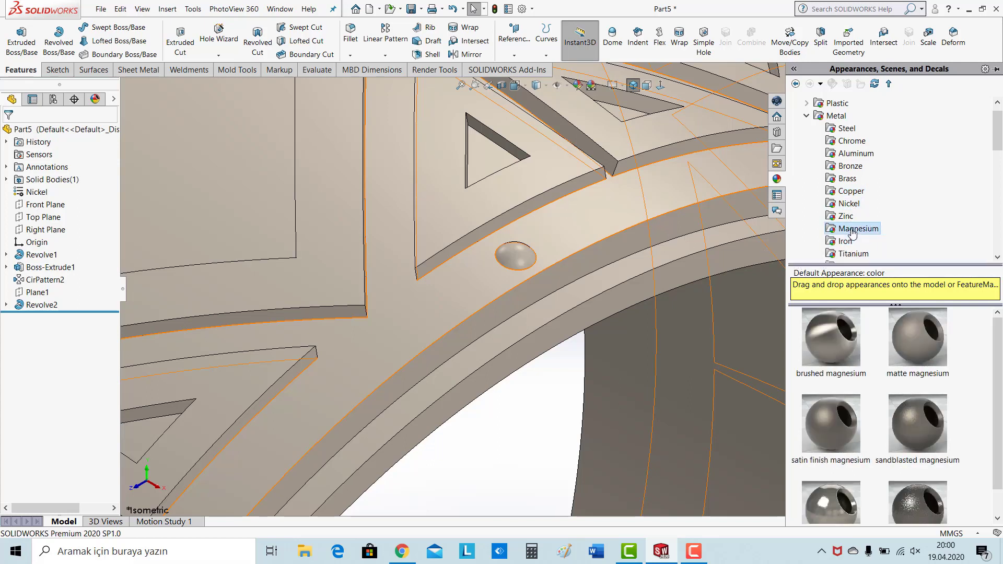
# - Apply the burnished zinc appearance to the small dome only, leaving the rest of the ring in nickel
pyautogui.click(846, 217)
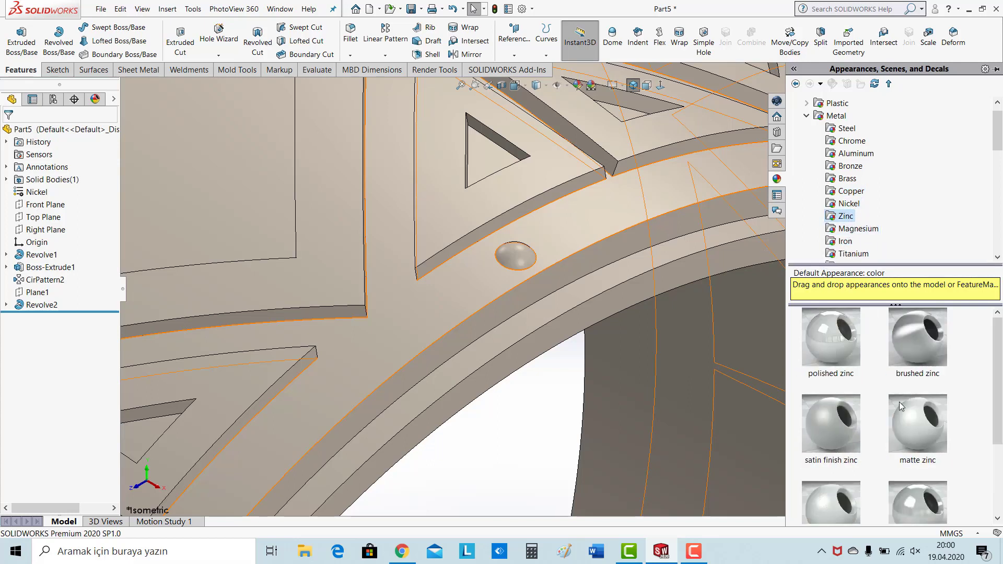
pyautogui.moveTo(994, 393); pyautogui.dragTo(999, 484)
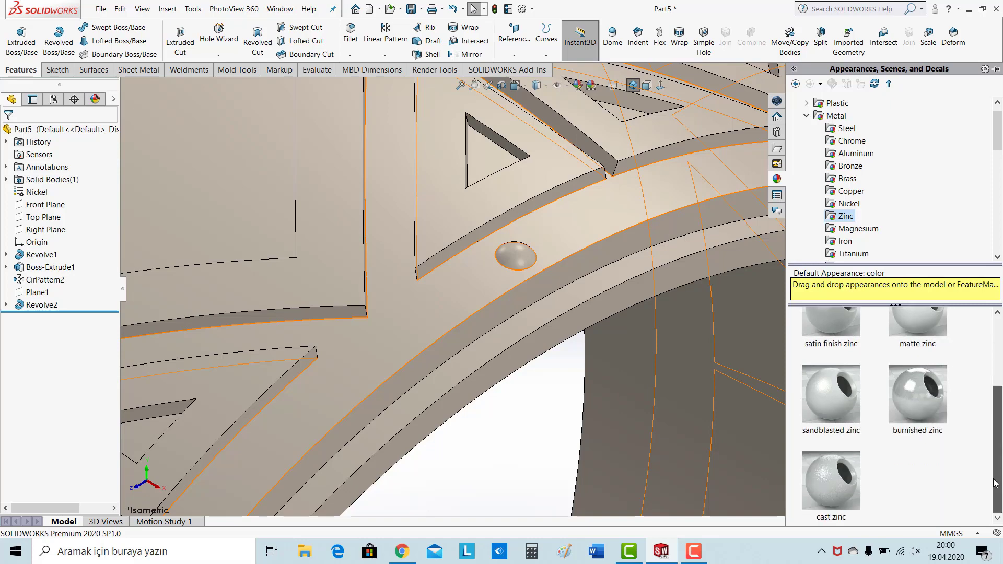
pyautogui.moveTo(917, 394); pyautogui.dragTo(520, 261)
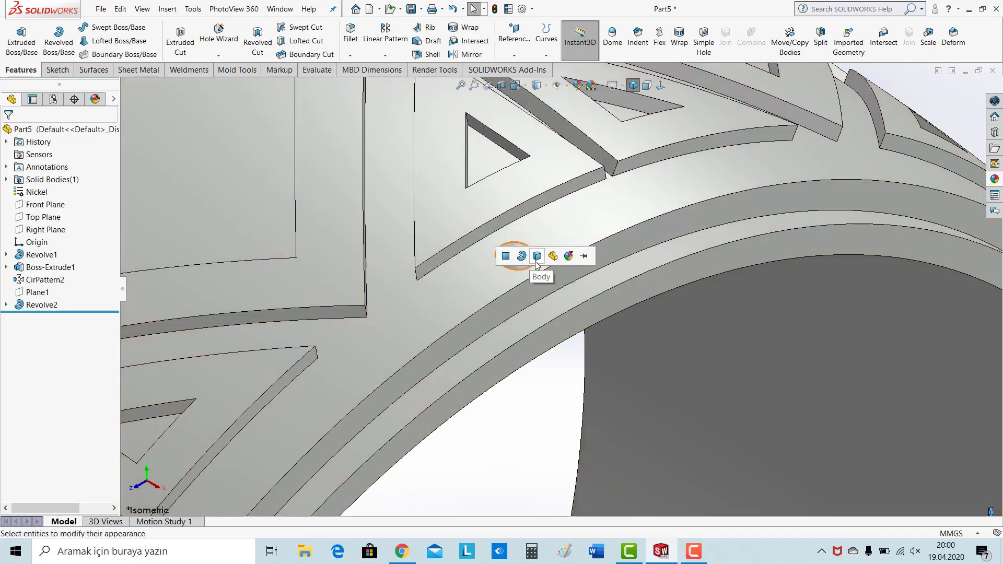
pyautogui.click(537, 256)
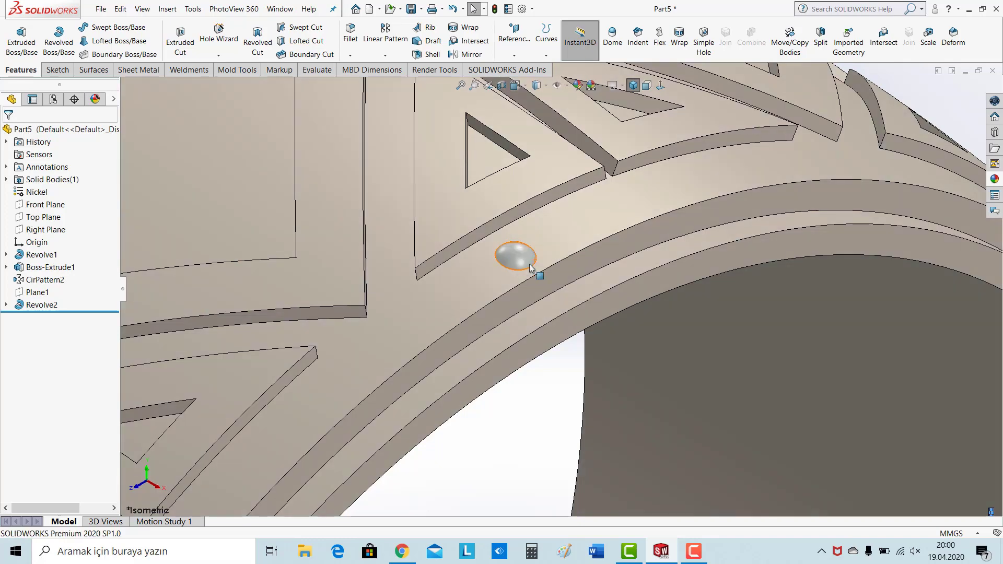
# - Set up a circular pattern of the dome feature around the ring's inner cylindrical face
pyautogui.scroll(5, 573, 324)
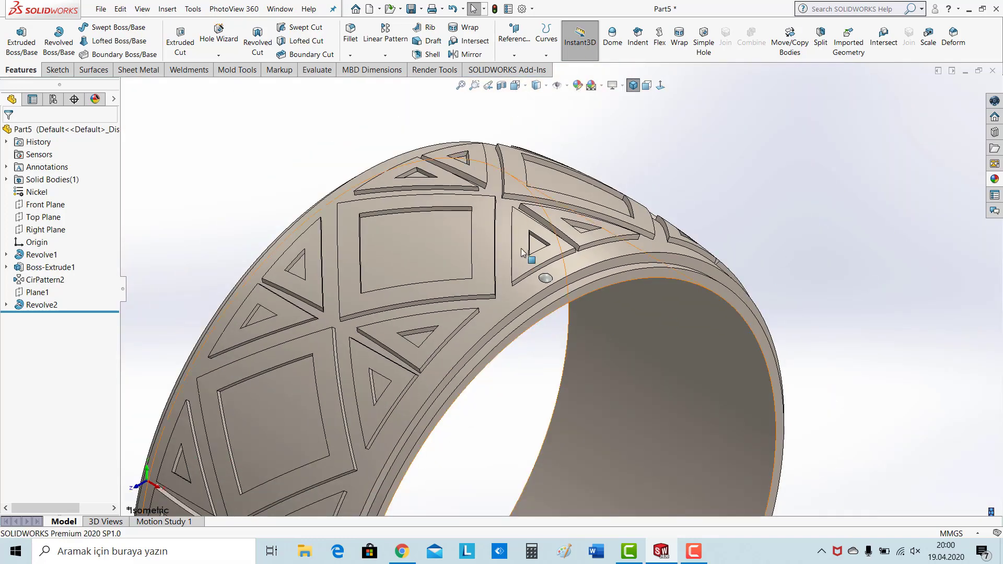
pyautogui.scroll(-3, 522, 256)
pyautogui.scroll(5, 599, 345)
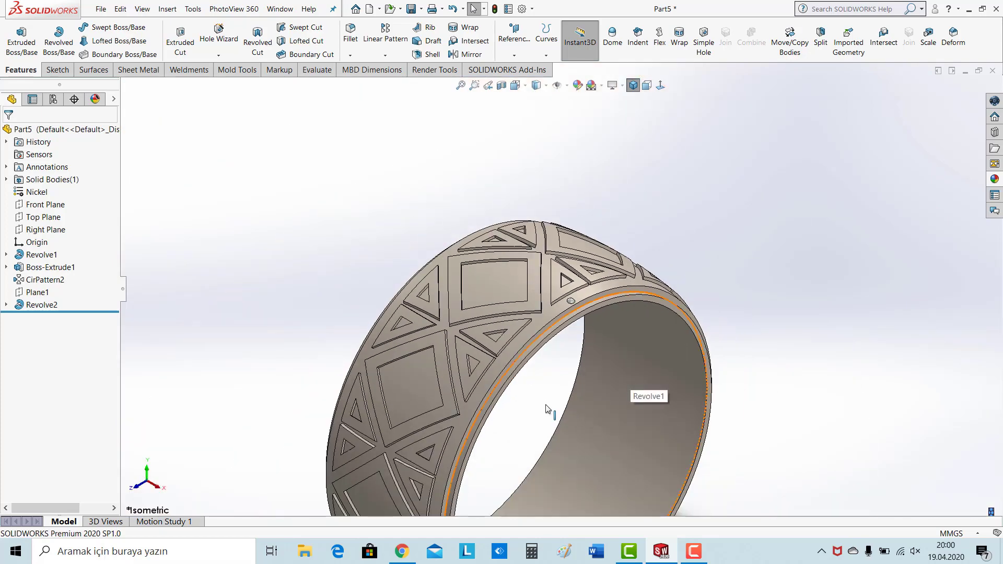
pyautogui.click(385, 54)
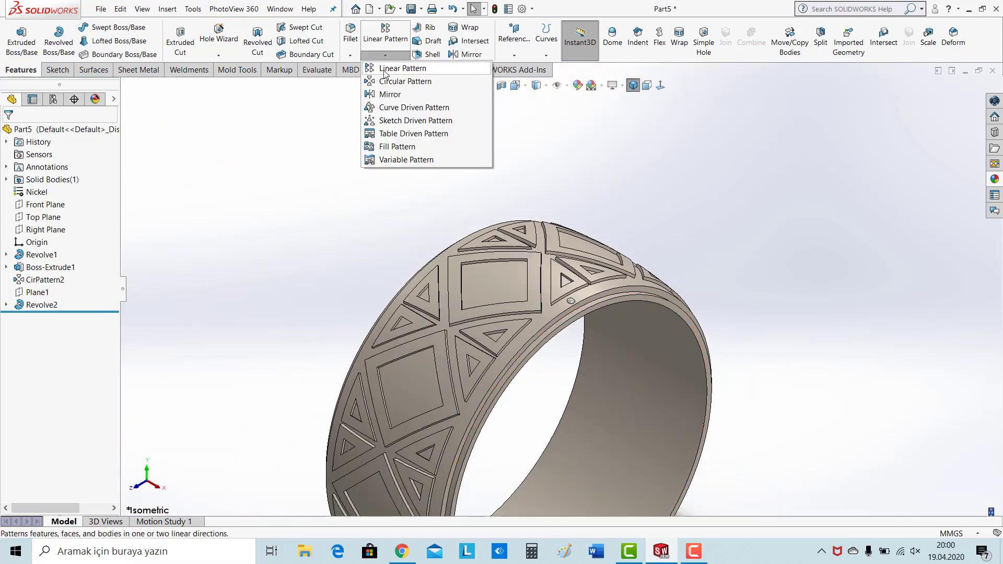
pyautogui.click(387, 82)
pyautogui.click(58, 173)
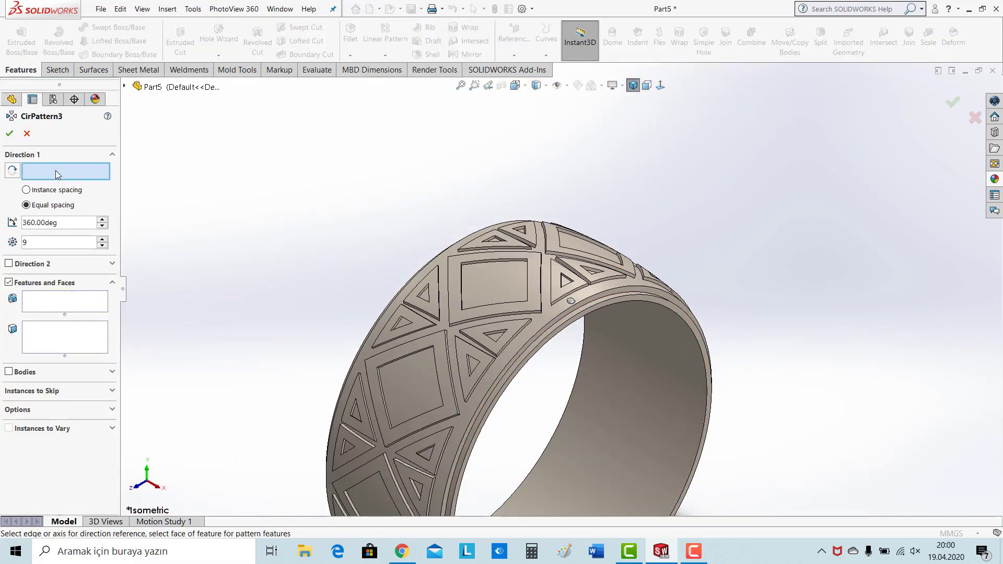
pyautogui.click(641, 417)
pyautogui.click(42, 307)
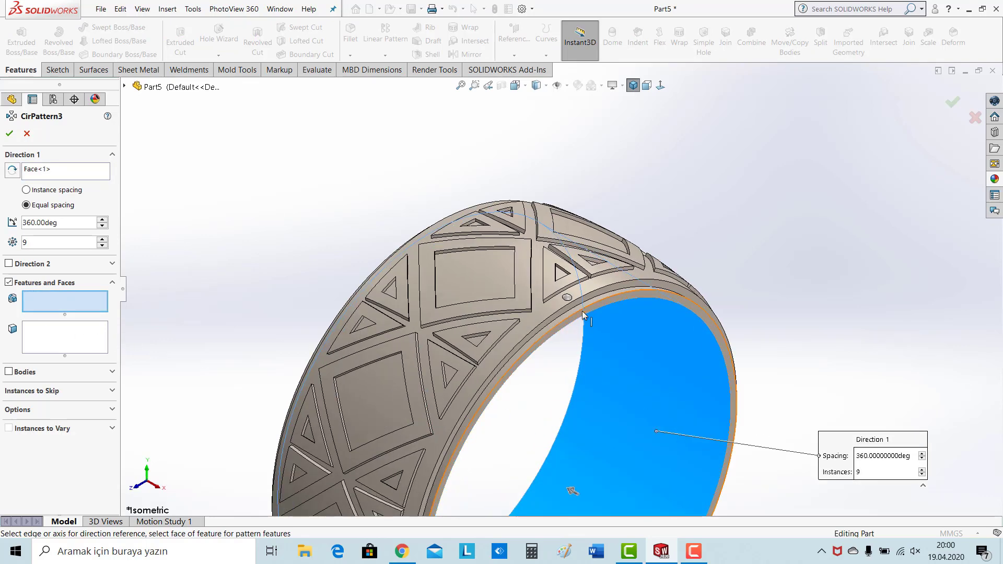
pyautogui.scroll(-8, 582, 311)
pyautogui.click(485, 222)
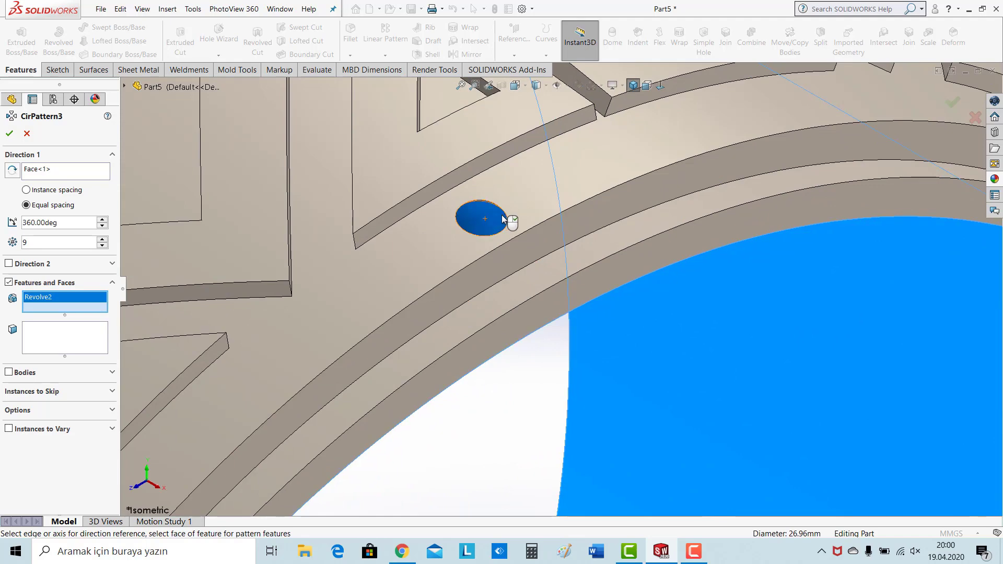
# - Set the circular pattern to 101 equally spaced instances and create it
pyautogui.scroll(4, 501, 215)
pyautogui.click(102, 240)
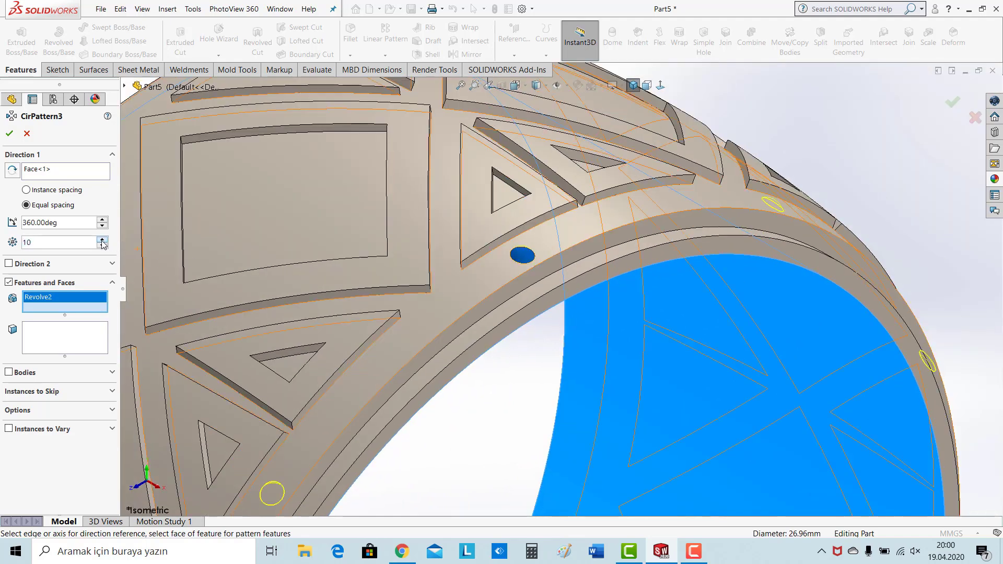
pyautogui.moveTo(103, 243); pyautogui.dragTo(103, 243)
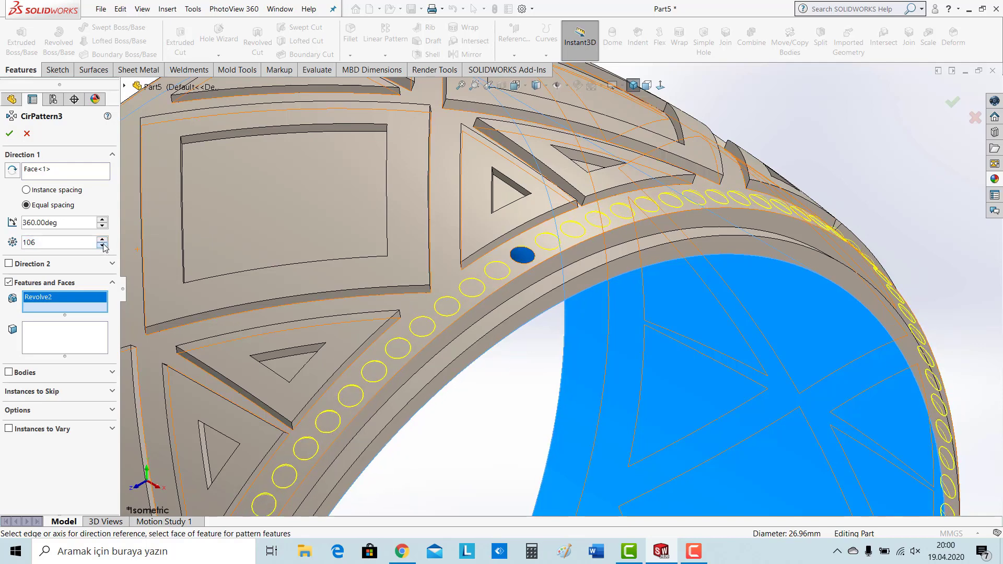
pyautogui.click(102, 246)
pyautogui.click(102, 245)
pyautogui.click(103, 246)
pyautogui.click(102, 245)
pyautogui.click(103, 245)
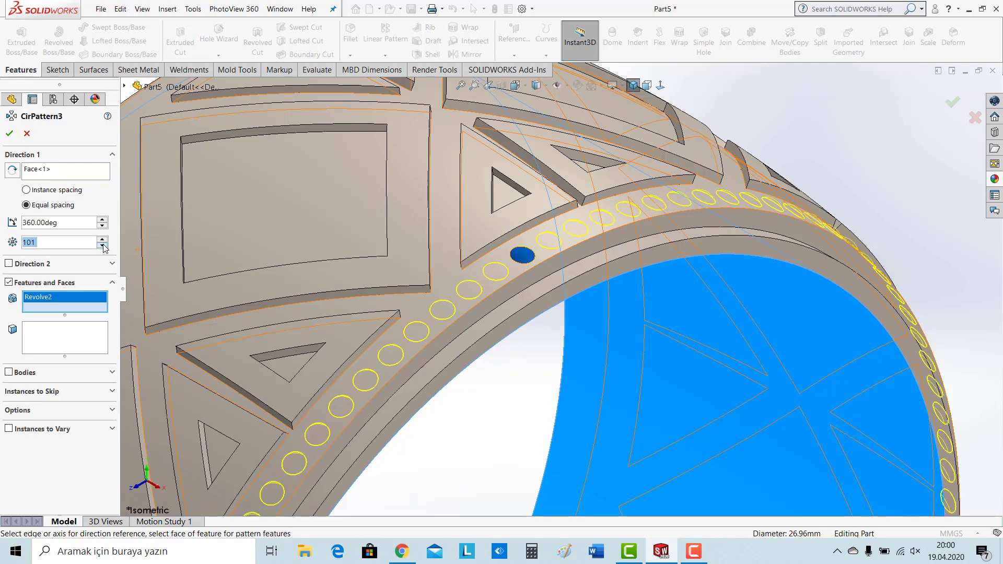
pyautogui.click(10, 134)
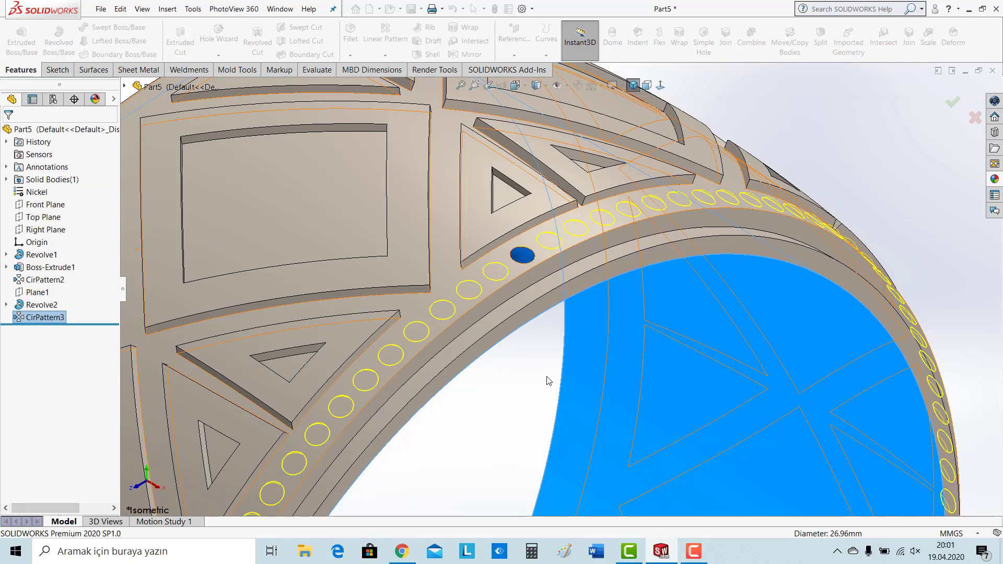
# - Mirror the circular pattern of domes about the Right Plane onto the ring's opposite edge
pyautogui.scroll(5, 572, 354)
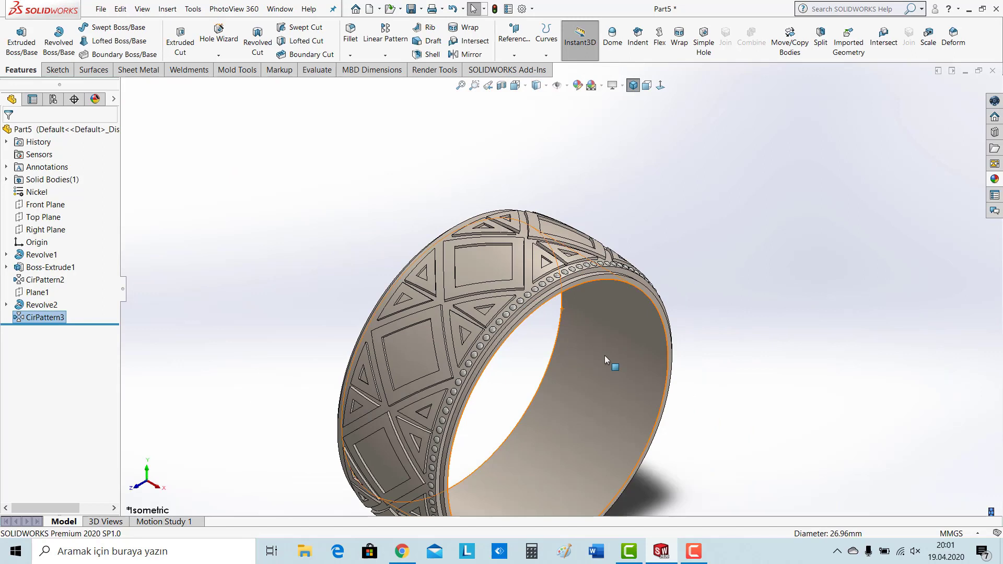
pyautogui.click(232, 265)
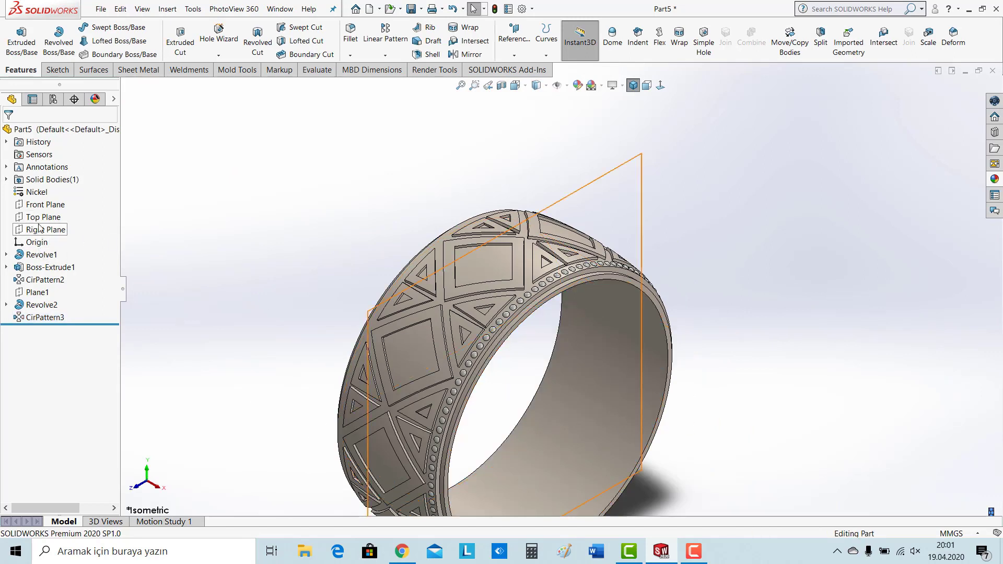
pyautogui.click(38, 230)
pyautogui.click(385, 55)
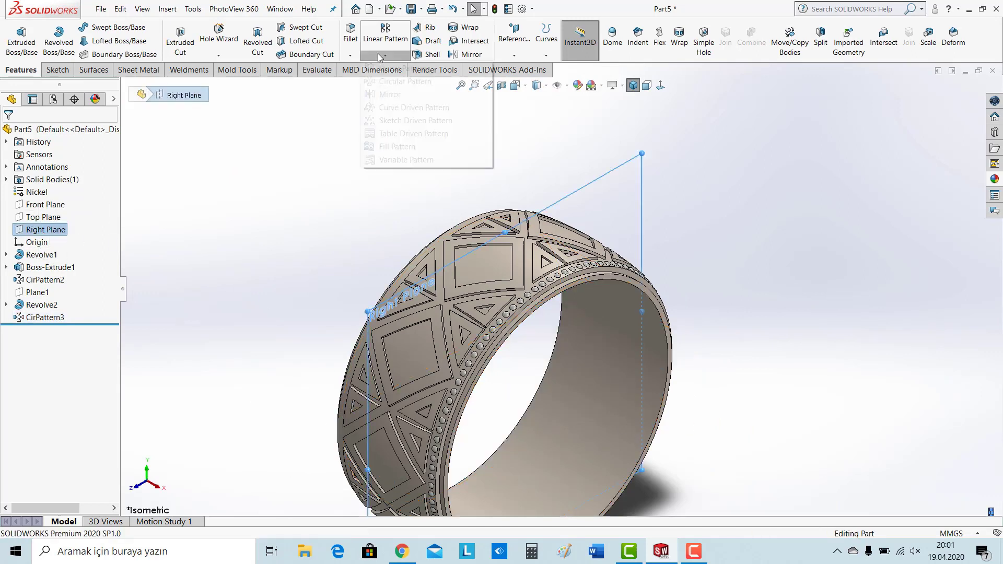
pyautogui.click(384, 94)
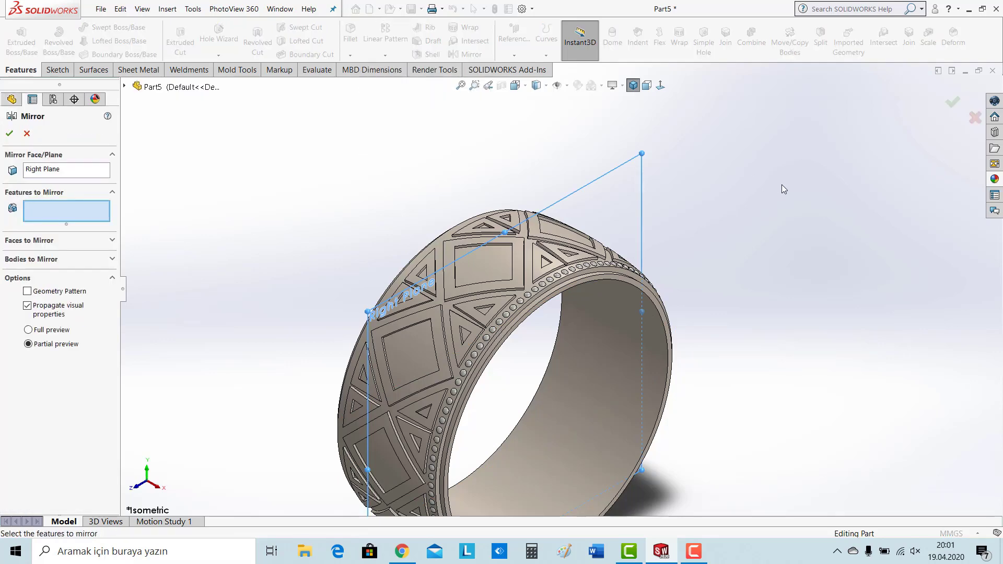
pyautogui.click(125, 87)
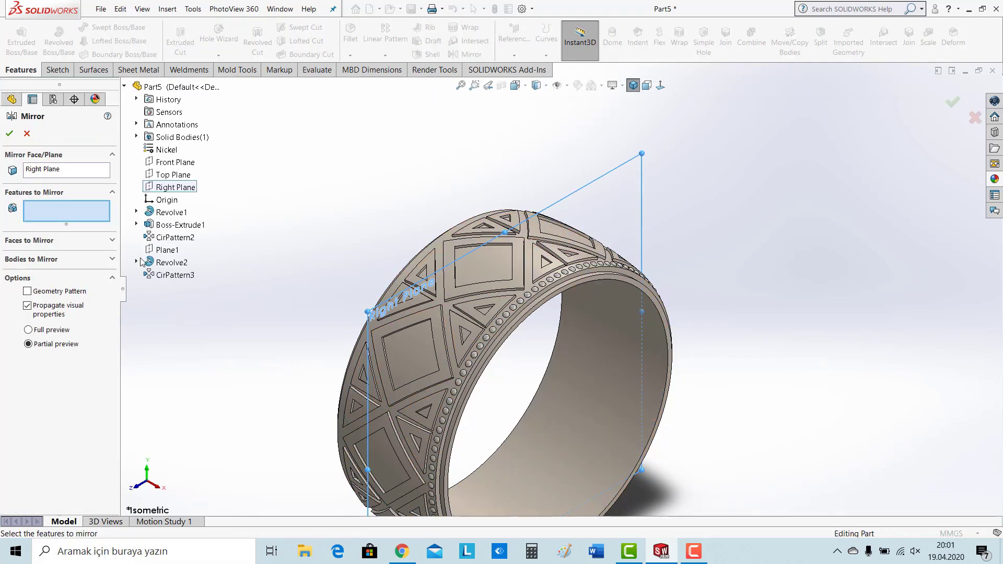
pyautogui.click(177, 277)
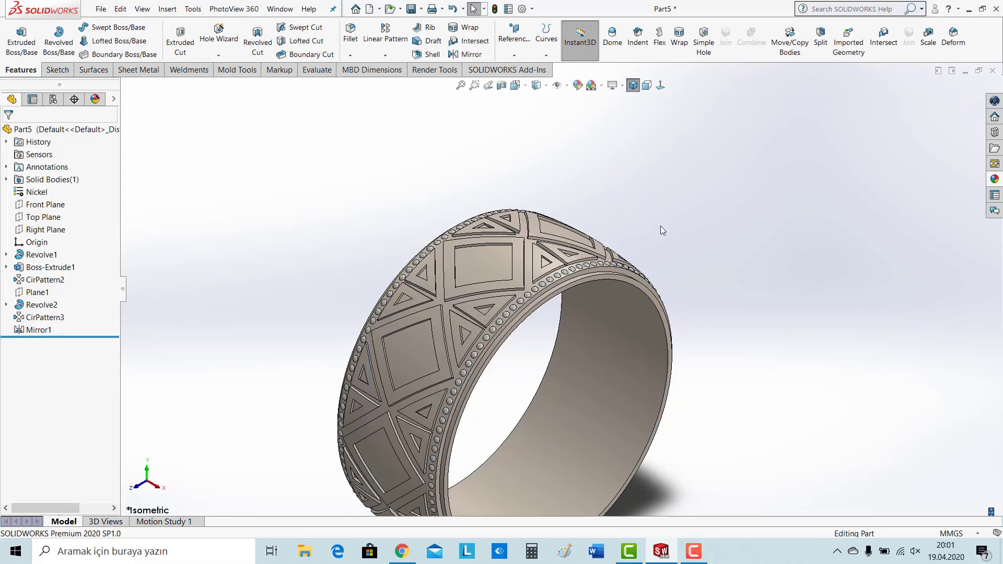
# - Sketch a vertical centerline on the Top Plane beside the right dome row, its upper end about 4.5 mm right of and 5.68 mm above the origin
pyautogui.click(53, 219)
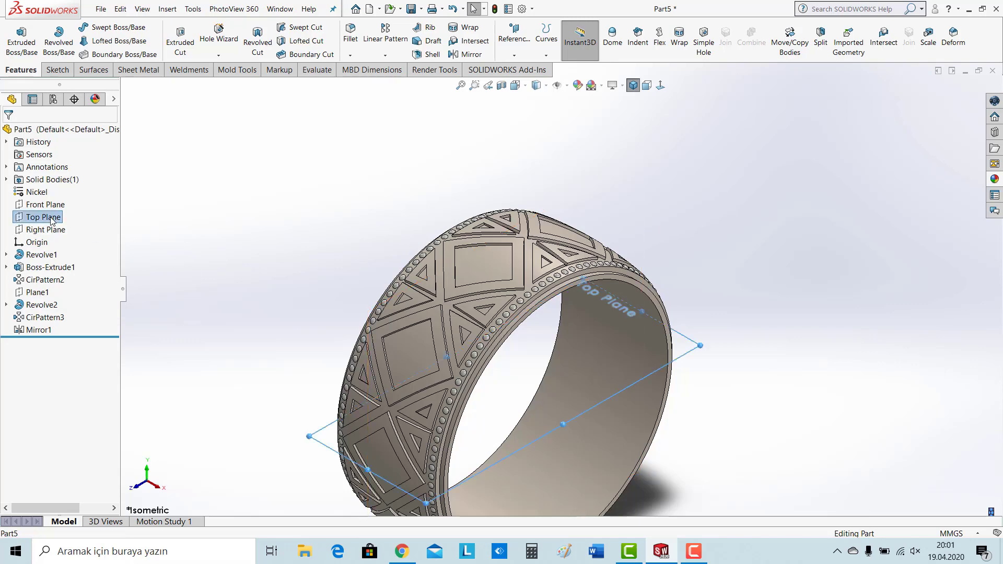
pyautogui.click(107, 202)
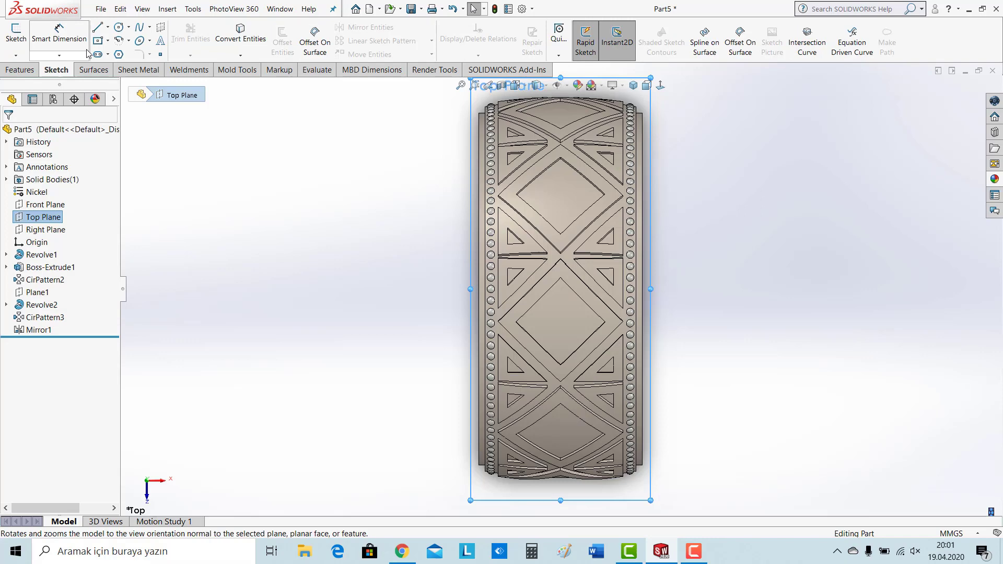
pyautogui.click(108, 27)
pyautogui.click(125, 51)
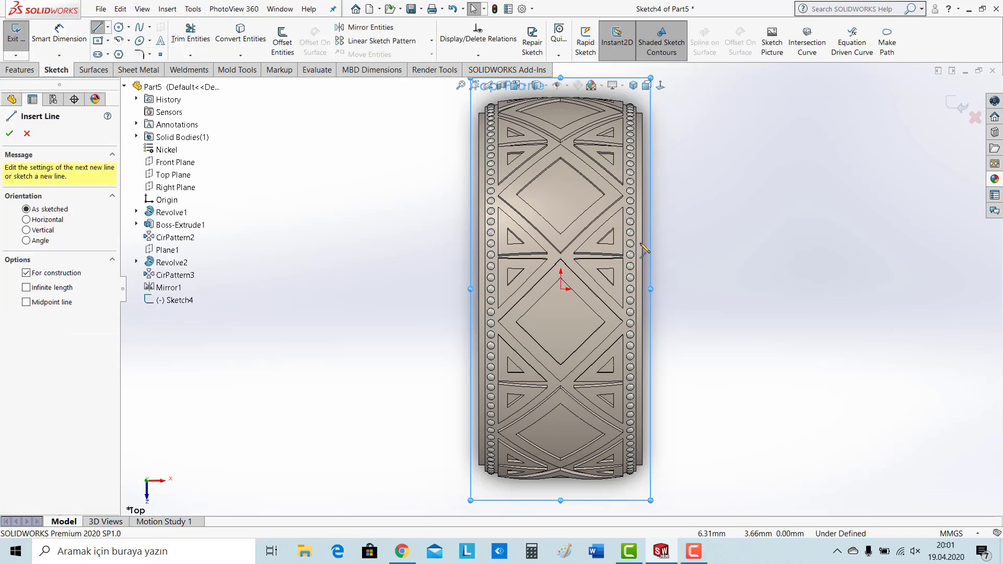
pyautogui.scroll(-3, 644, 249)
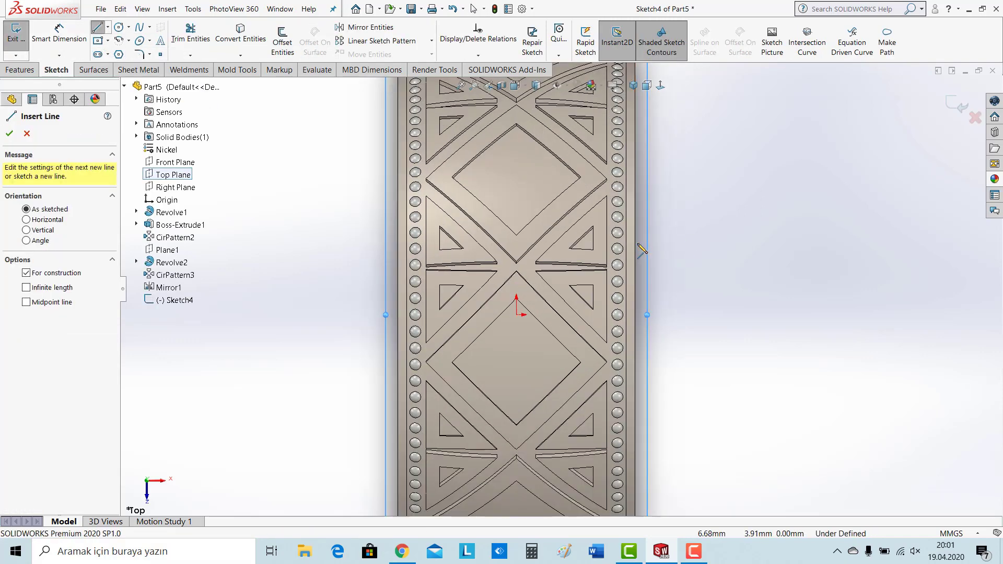
pyautogui.click(599, 212)
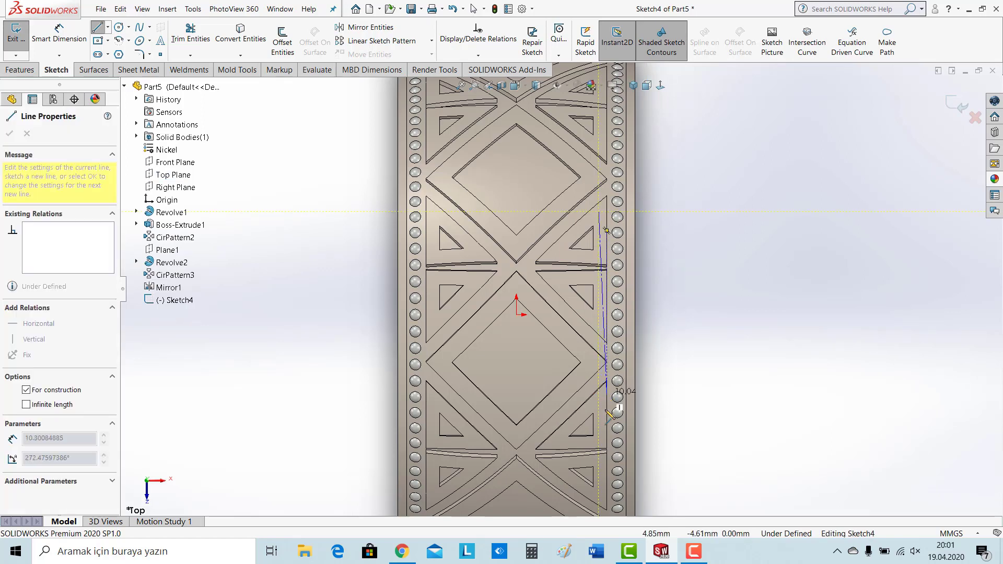
pyautogui.click(600, 416)
pyautogui.press('Escape')
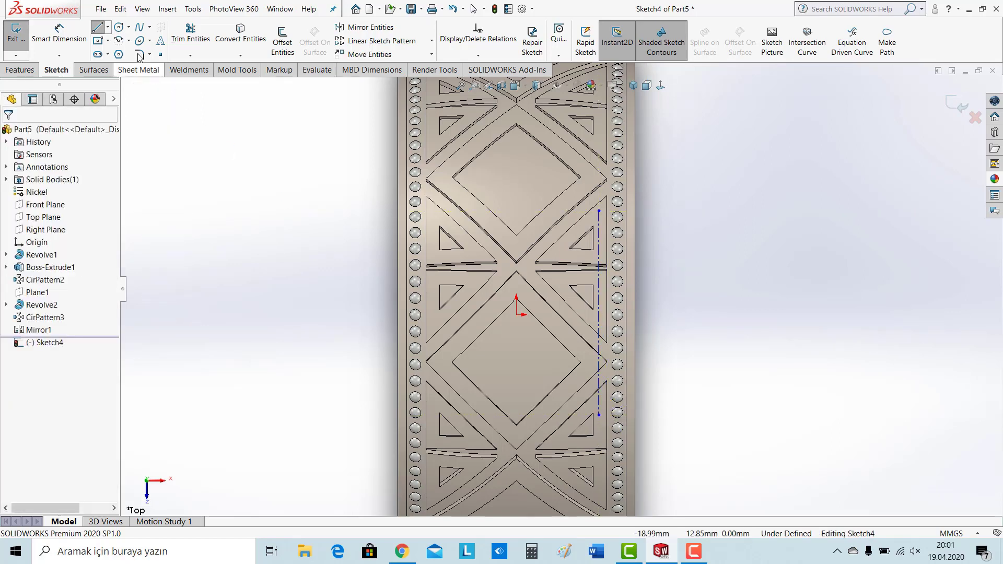
# - Dimension the vertical distance from the origin to the centerline's upper endpoint as 10 mm
pyautogui.click(59, 33)
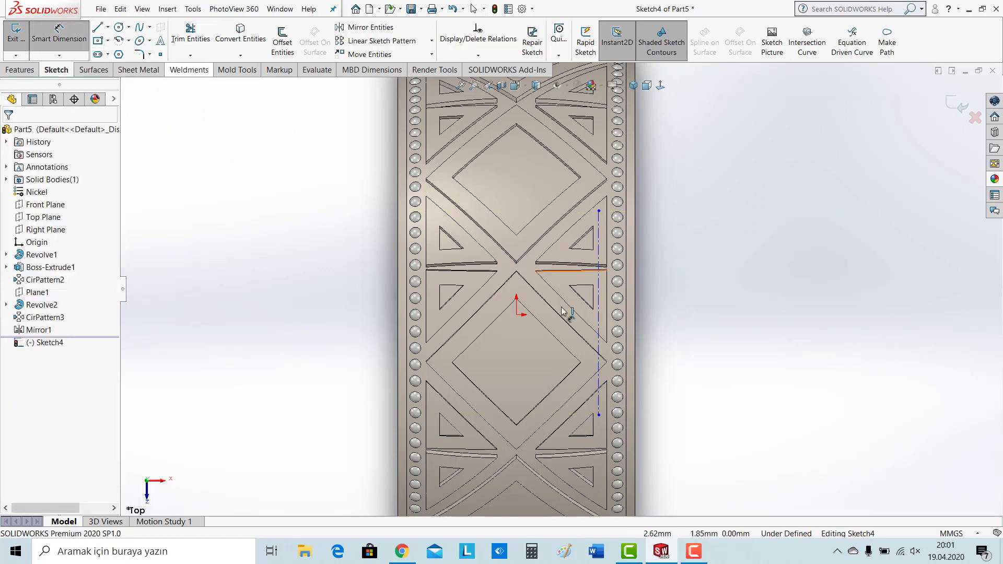
pyautogui.click(517, 314)
pyautogui.click(599, 212)
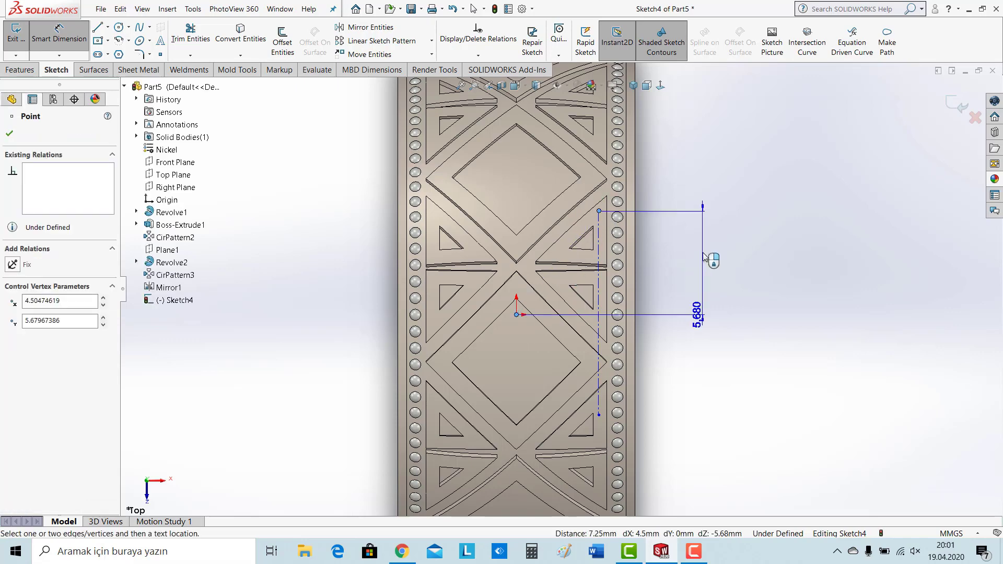
pyautogui.click(703, 256)
pyautogui.write('10')
pyautogui.press('Return')
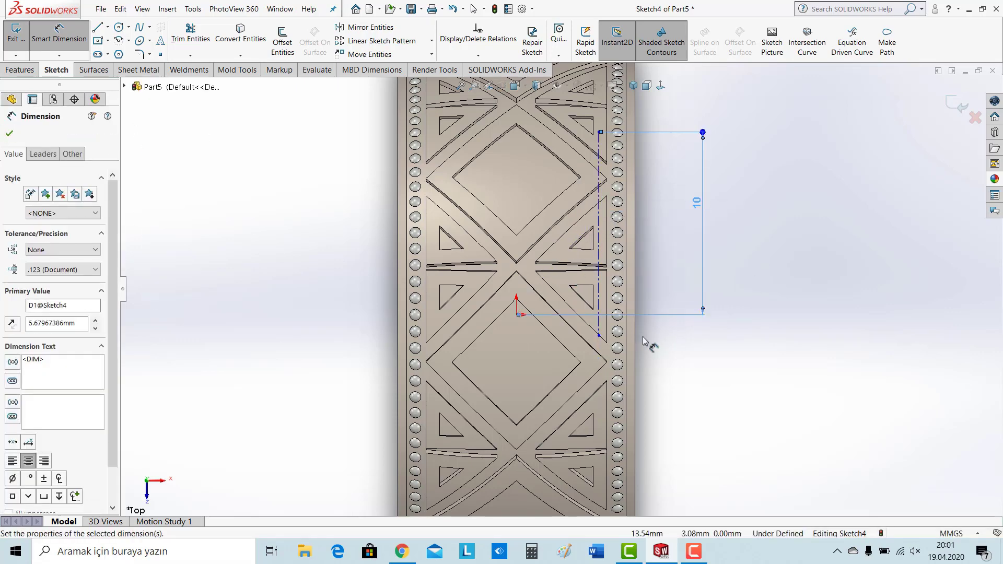
# - Dimension the length of the vertical centerline as 20 mm
pyautogui.click(600, 316)
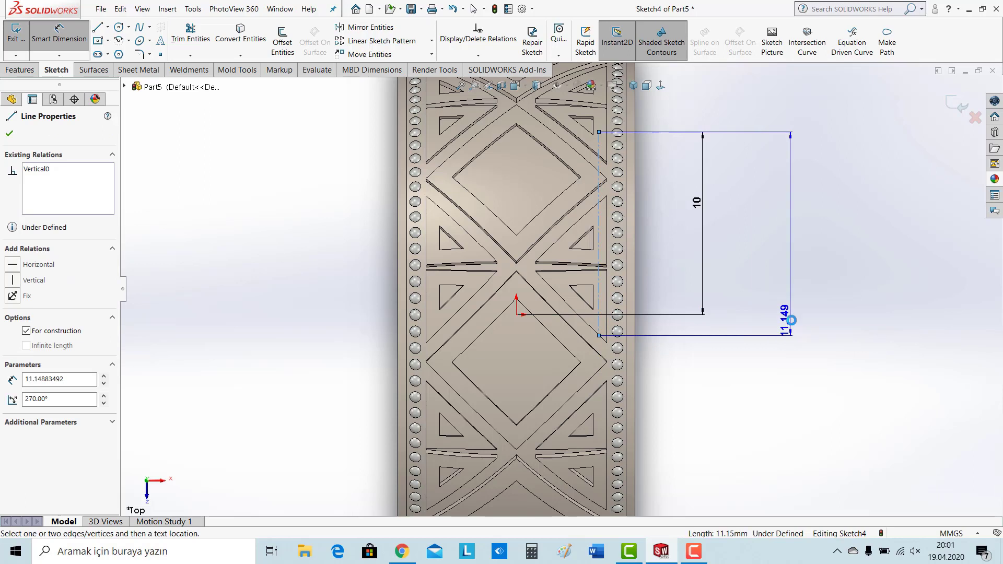
pyautogui.click(791, 320)
pyautogui.write('20')
pyautogui.press('Return')
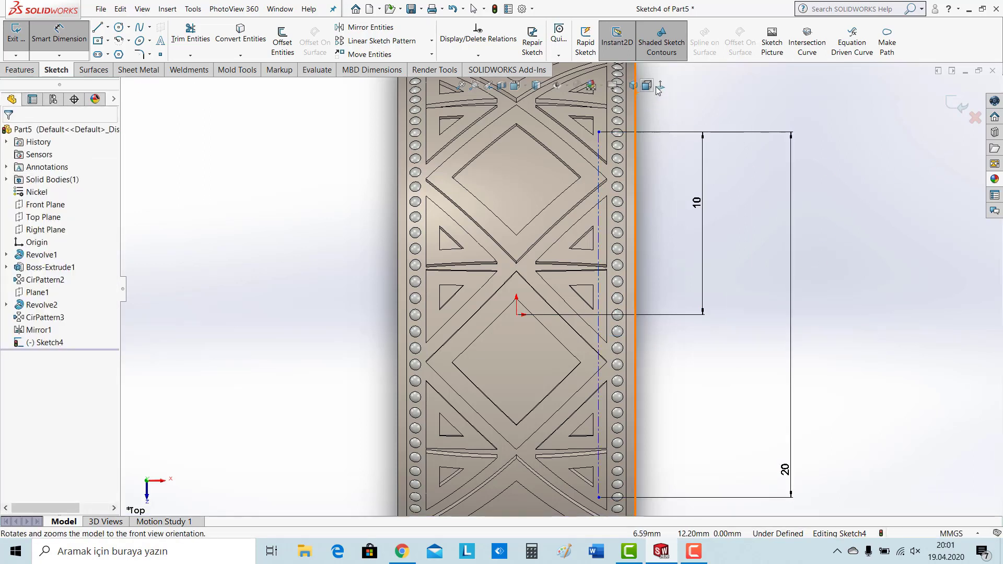
# - Add the sketch text "19.04.2020" along the centerline, flipped both vertically and horizontally
pyautogui.click(161, 40)
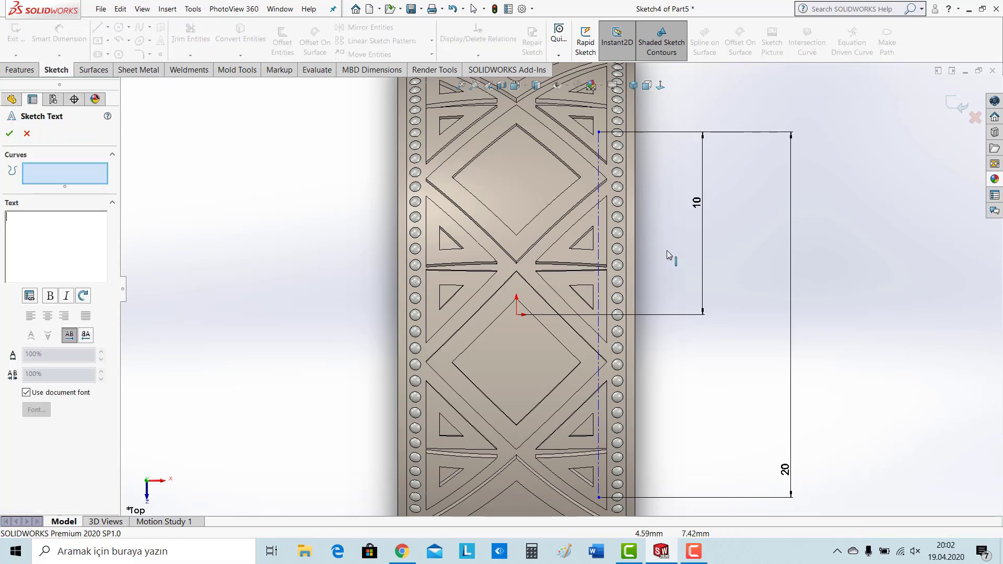
pyautogui.click(600, 362)
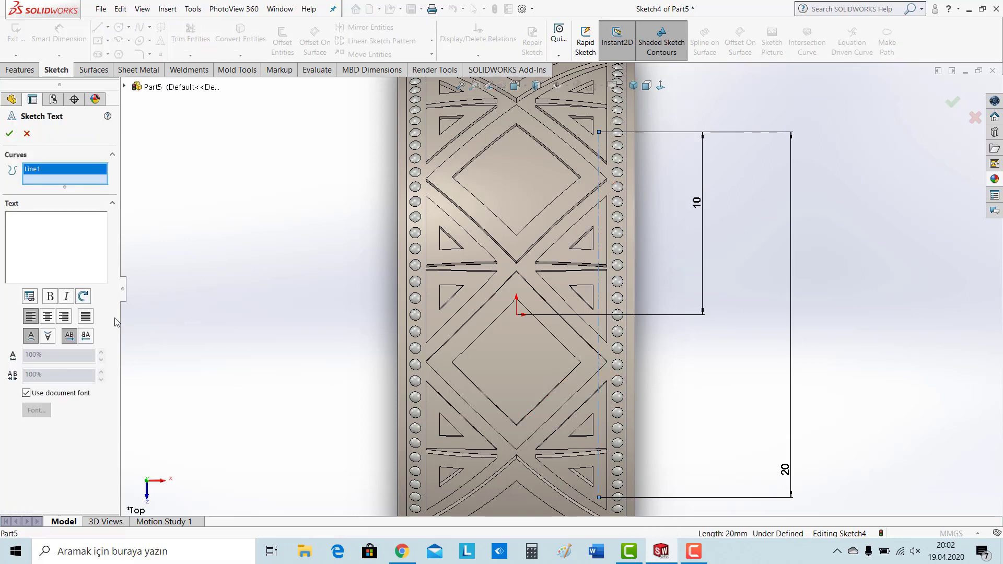
pyautogui.click(24, 223)
pyautogui.write('19.0')
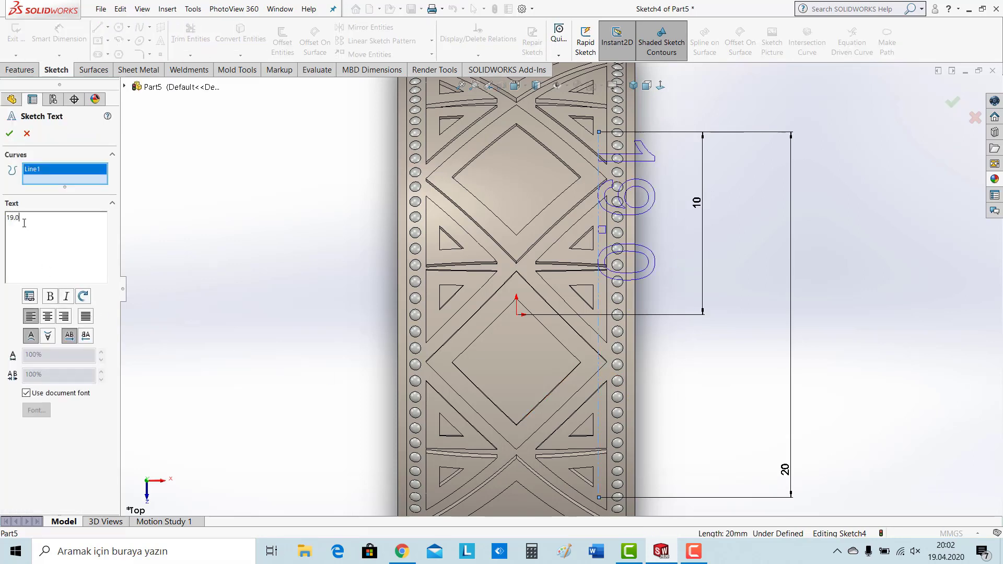
pyautogui.write('4.2020')
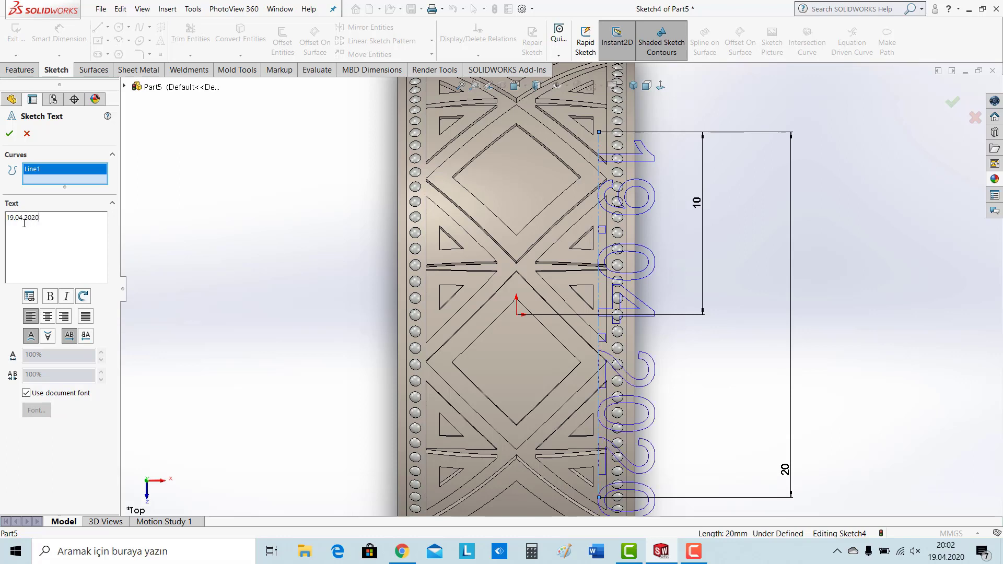
pyautogui.click(47, 337)
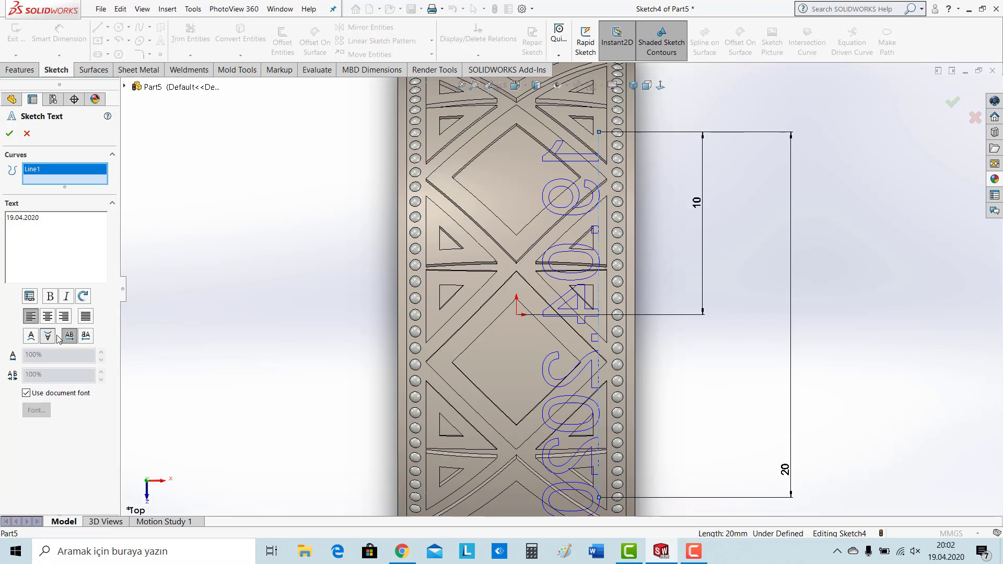
pyautogui.click(86, 338)
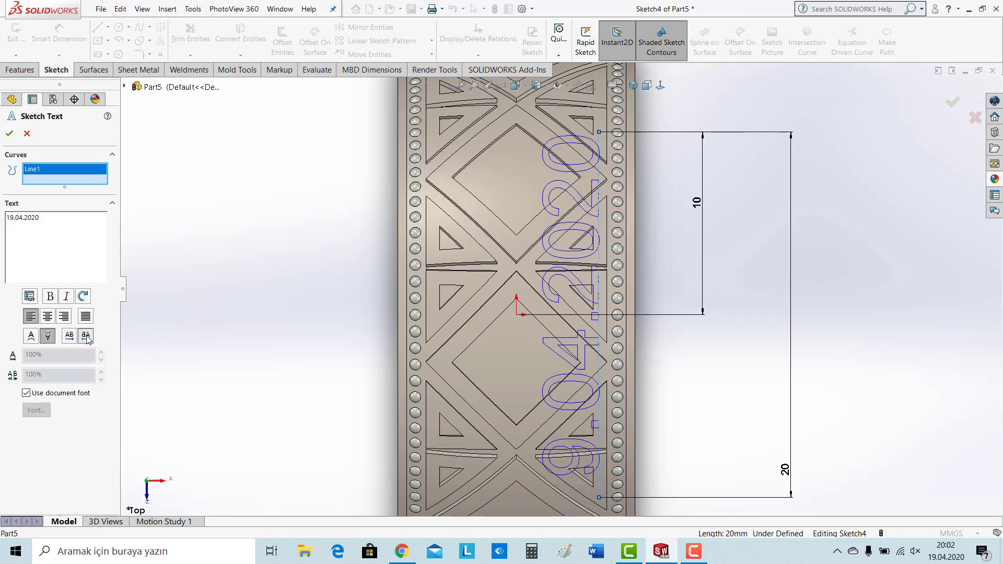
# - Give the date text its own font height of 11 points instead of the document font, and finish the sketch
pyautogui.press('f')
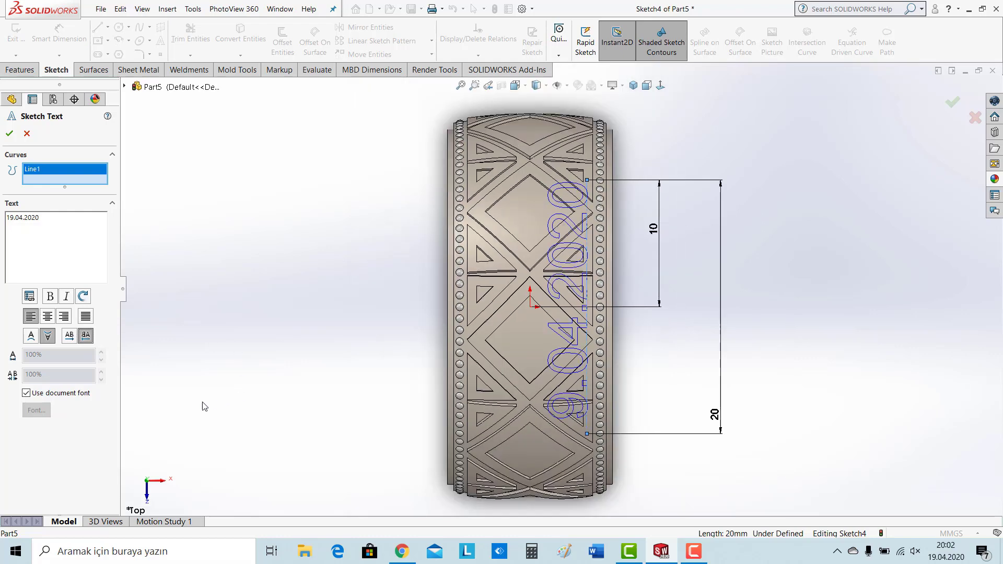
pyautogui.click(27, 394)
pyautogui.click(35, 410)
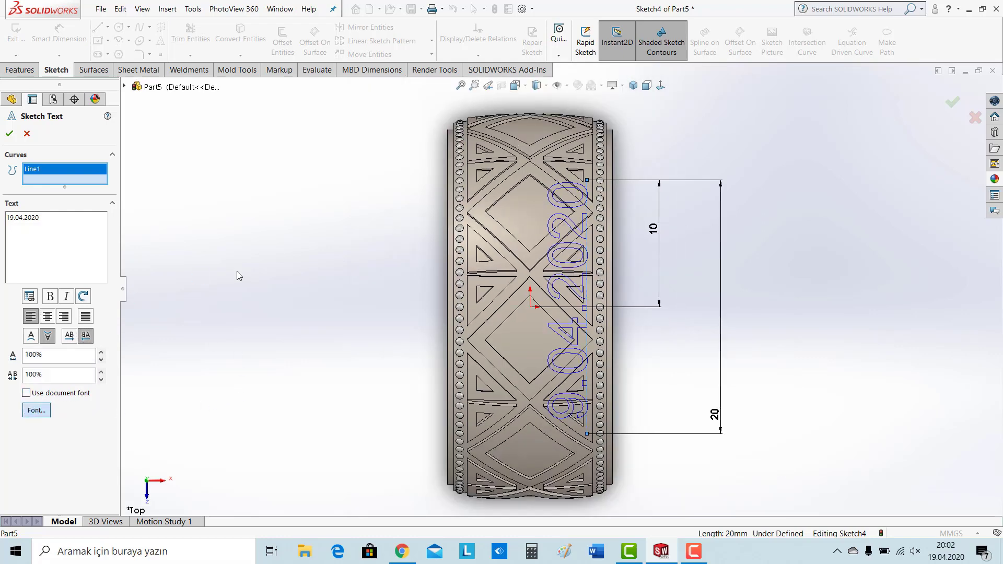
pyautogui.scroll(2, 570, 248)
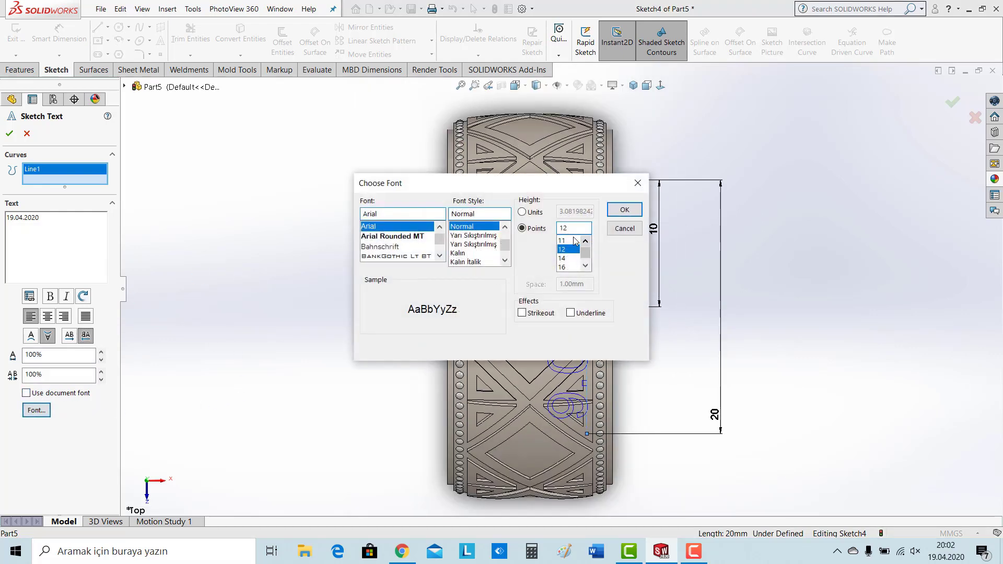
pyautogui.click(565, 241)
pyautogui.click(623, 212)
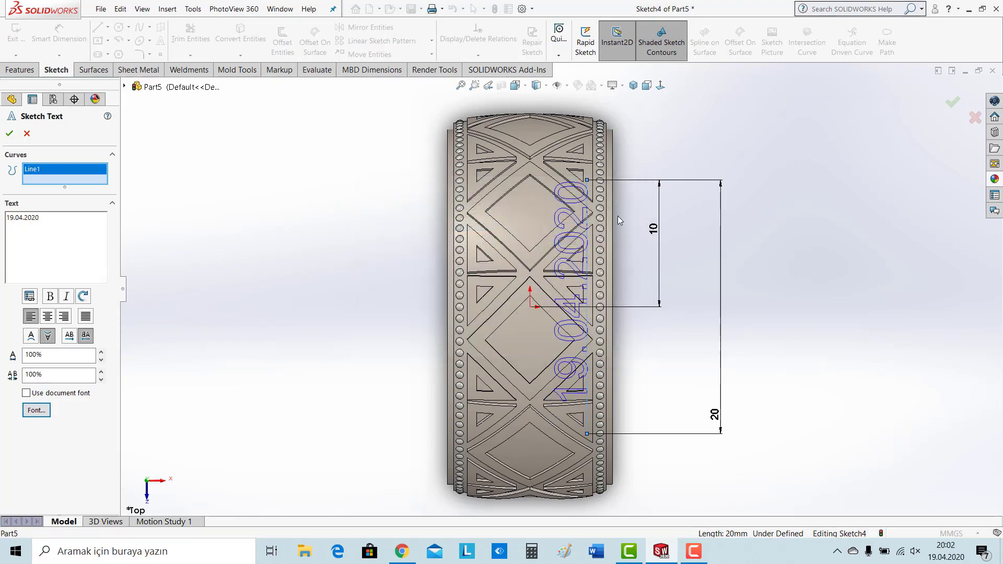
pyautogui.moveTo(685, 304)
pyautogui.mouseDown(button='middle')
pyautogui.moveTo(708, 399)
pyautogui.moveTo(595, 341)
pyautogui.moveTo(627, 313)
pyautogui.moveTo(641, 281)
pyautogui.mouseUp(button='middle')
pyautogui.click(9, 134)
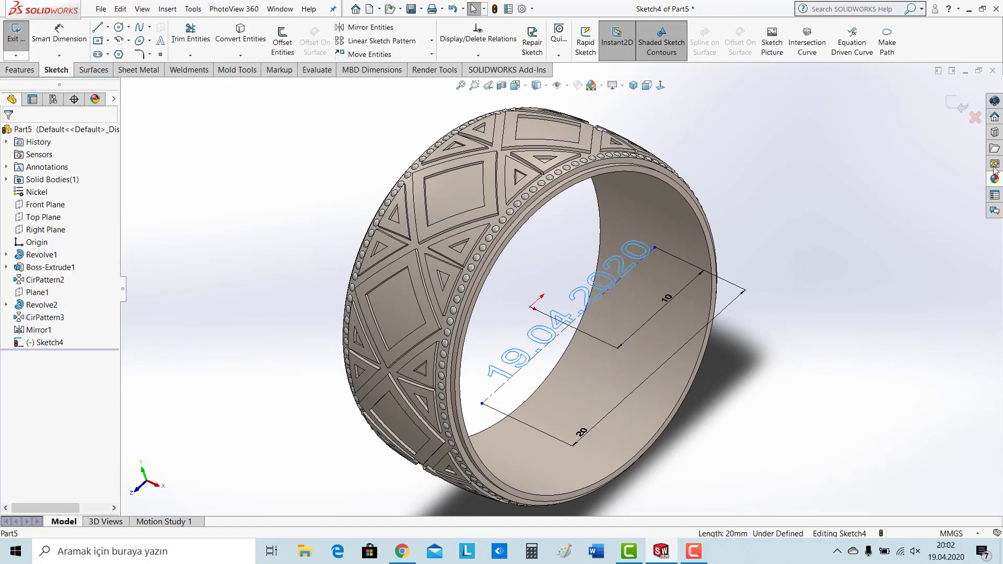
pyautogui.click(958, 115)
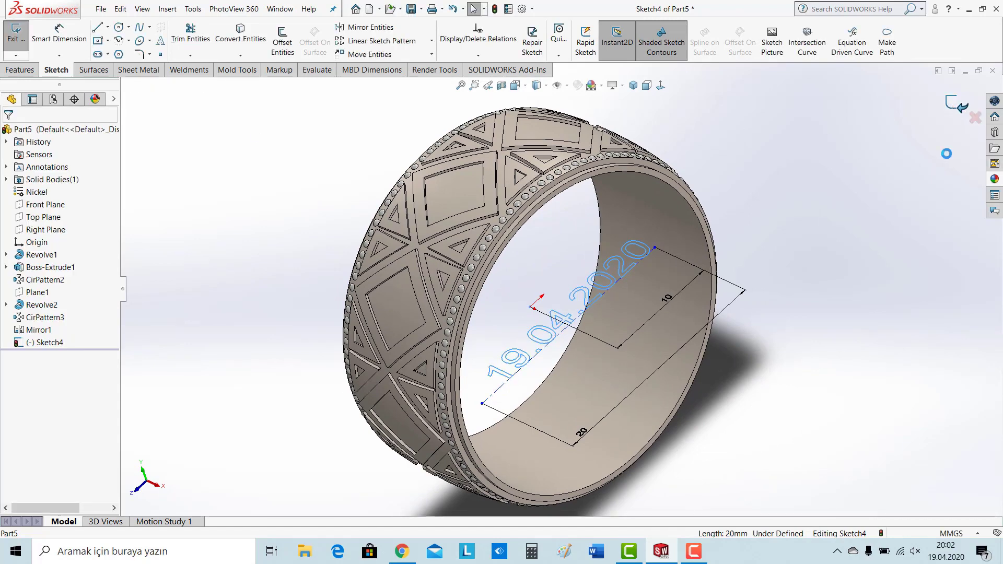
# - Wrap the date sketch onto the ring's inner face as a scribe, with the direction reversed so it lands on the lower inside
pyautogui.click(15, 72)
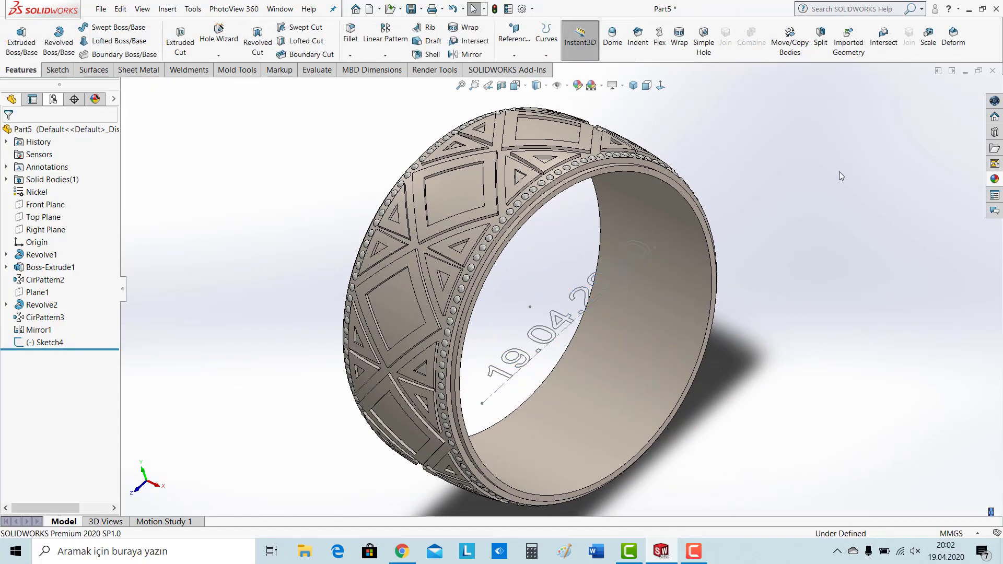
pyautogui.click(678, 35)
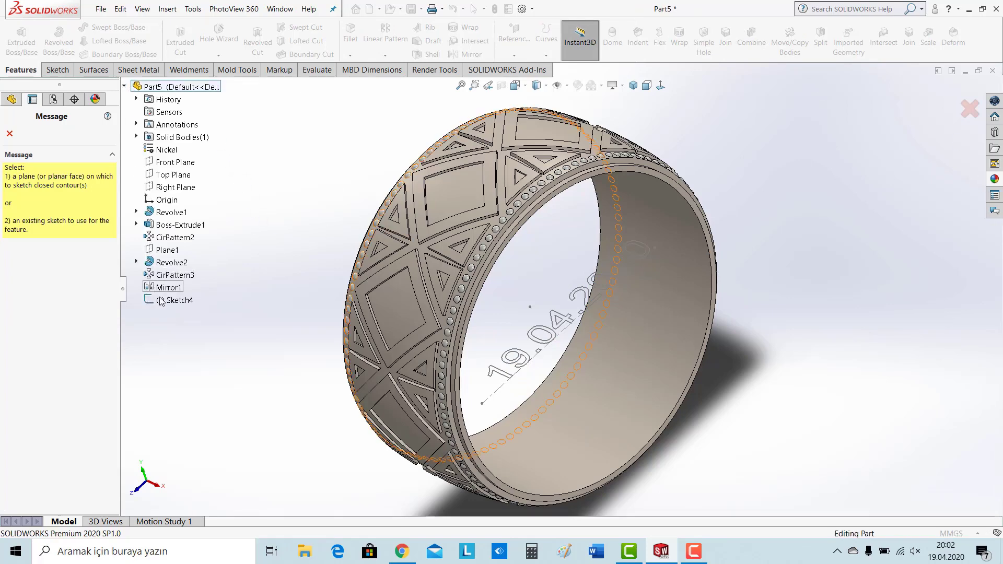
pyautogui.click(523, 350)
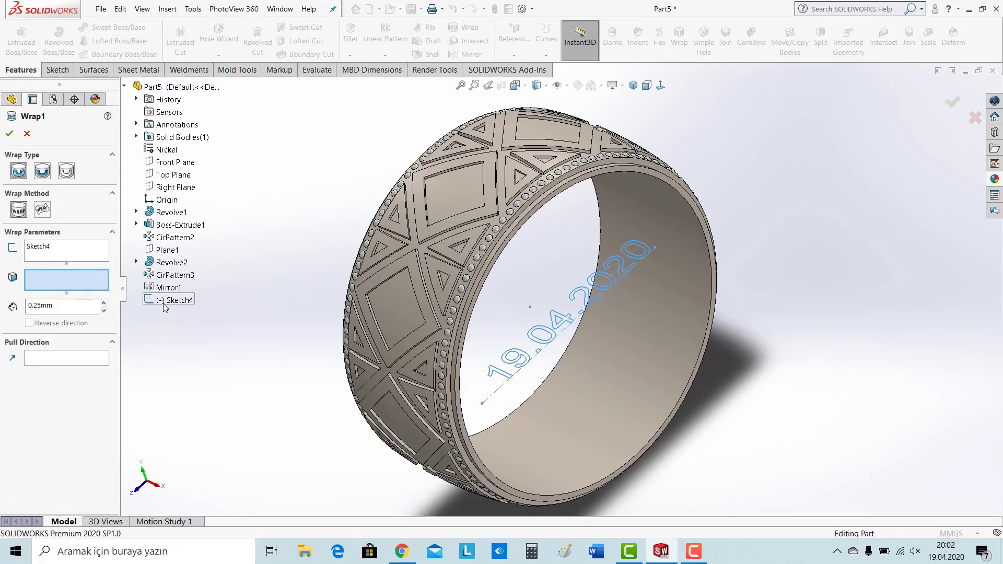
pyautogui.click(571, 438)
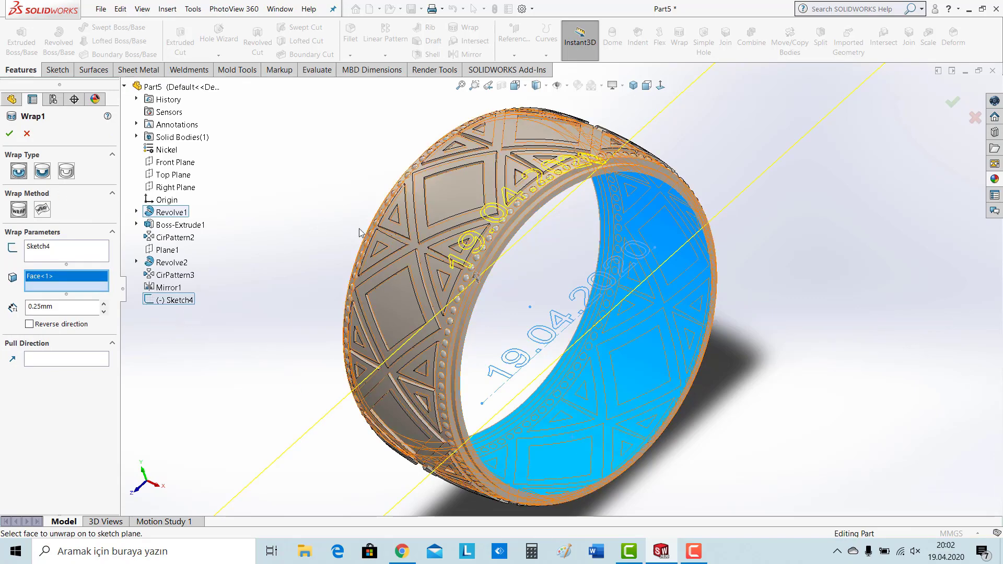
pyautogui.moveTo(310, 164); pyautogui.dragTo(319, 254, button='middle')
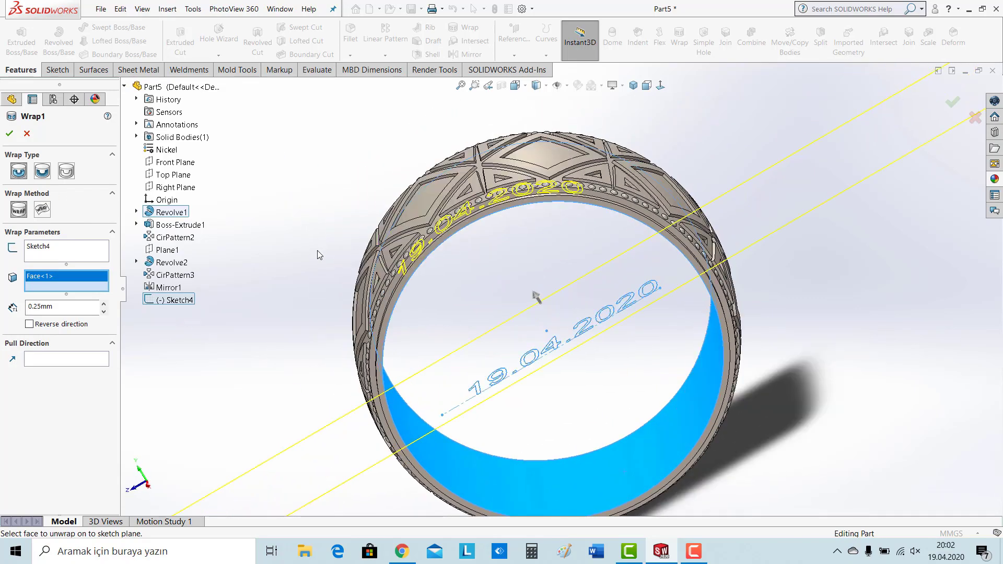
pyautogui.click(537, 296)
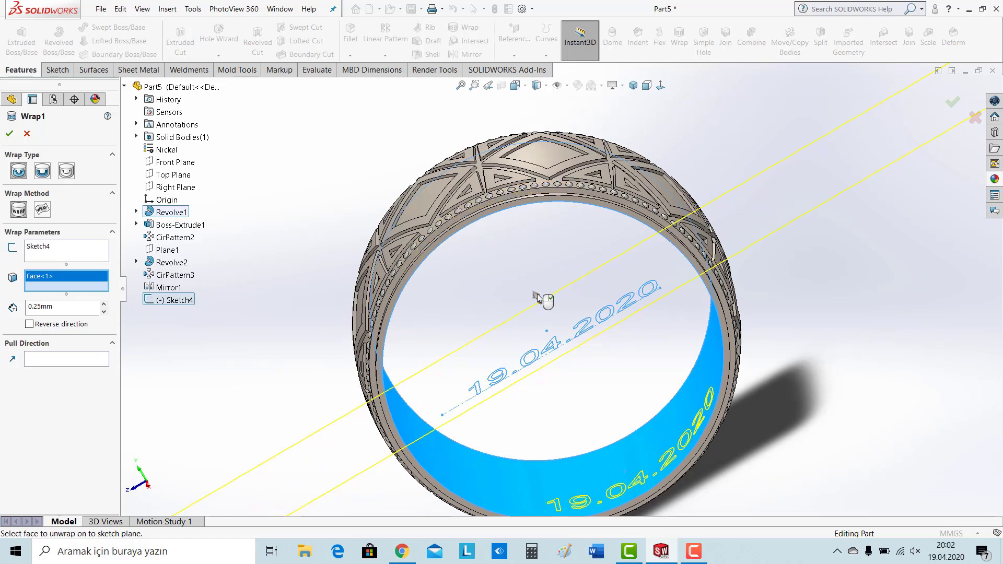
pyautogui.click(67, 171)
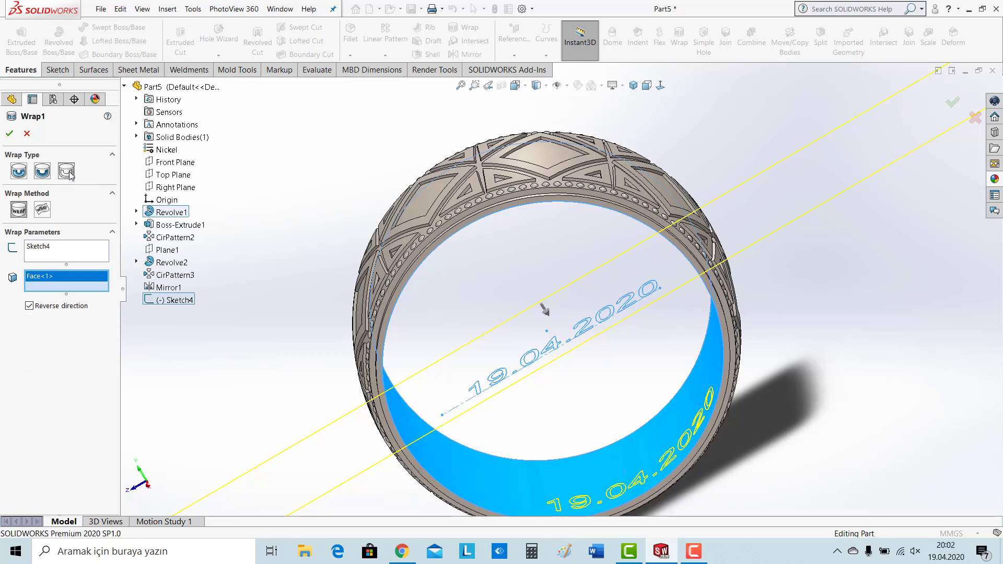
pyautogui.click(9, 133)
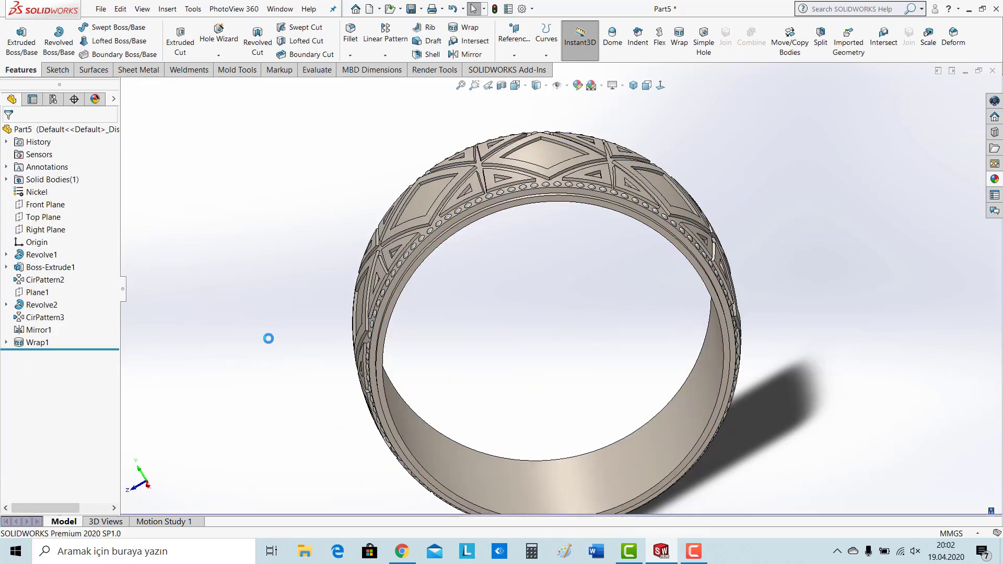
# - Apply a red color to the wrapped date feature on the ring's inner face
pyautogui.moveTo(273, 336); pyautogui.dragTo(603, 447, button='middle')
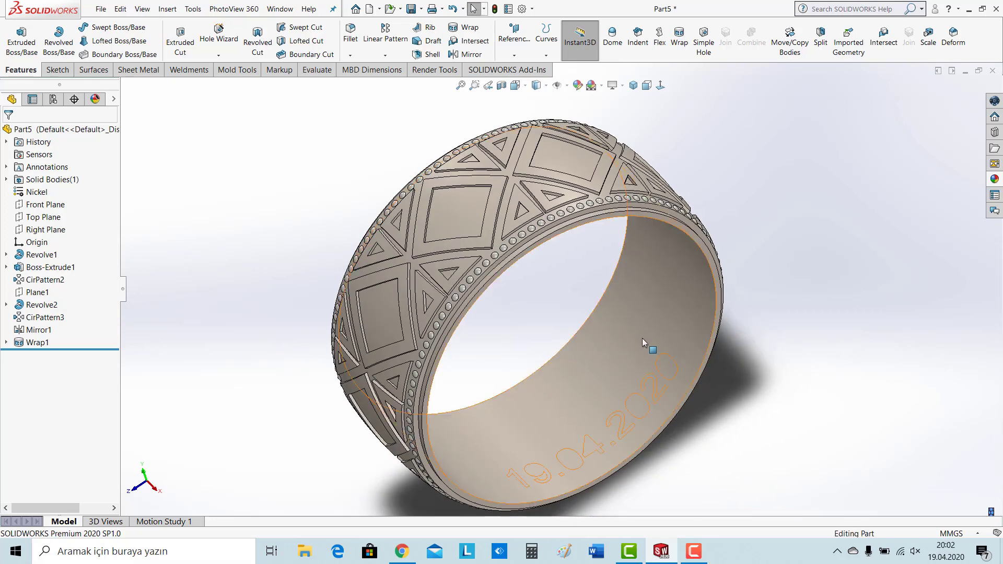
pyautogui.rightClick(46, 343)
pyautogui.click(106, 320)
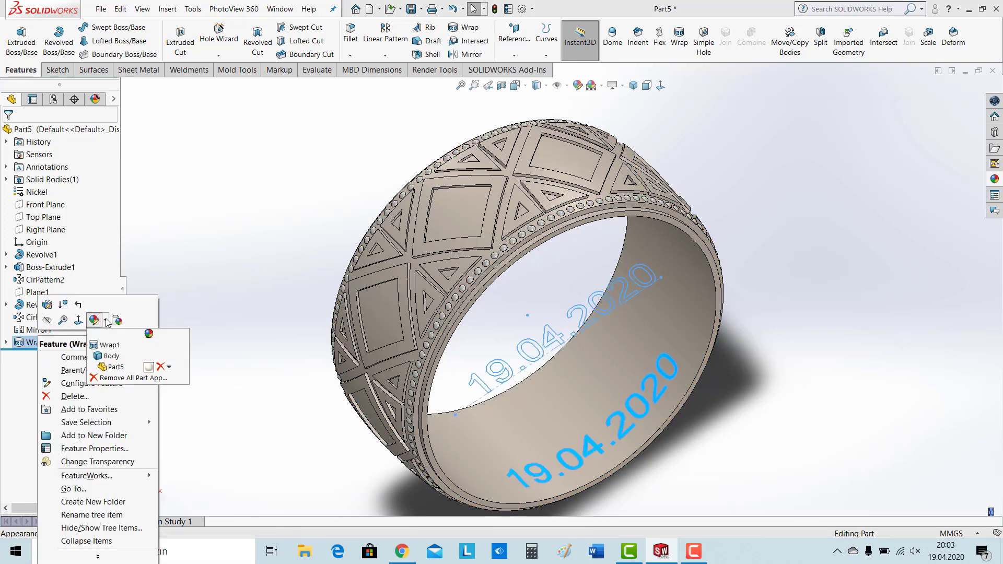
pyautogui.click(116, 354)
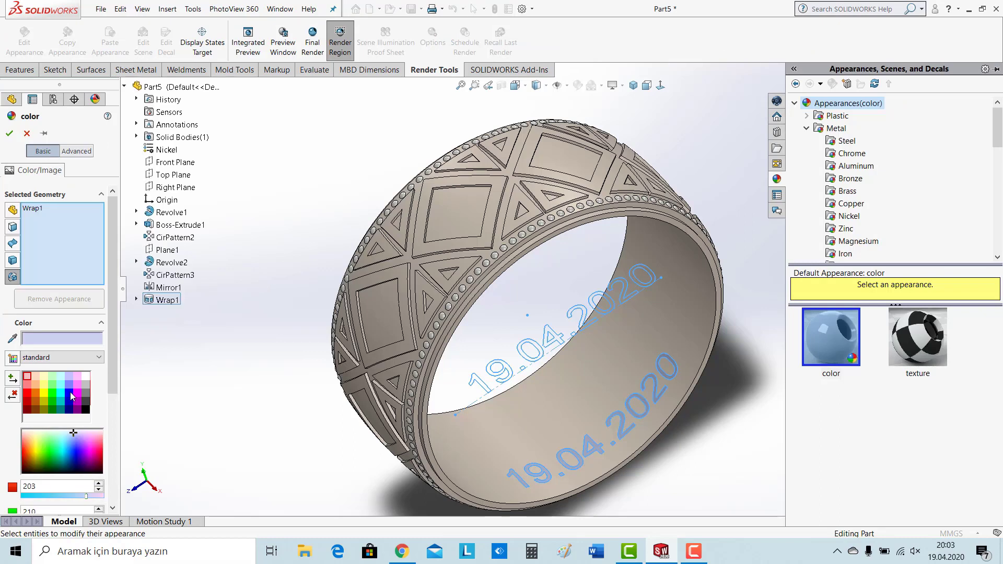
pyautogui.click(70, 384)
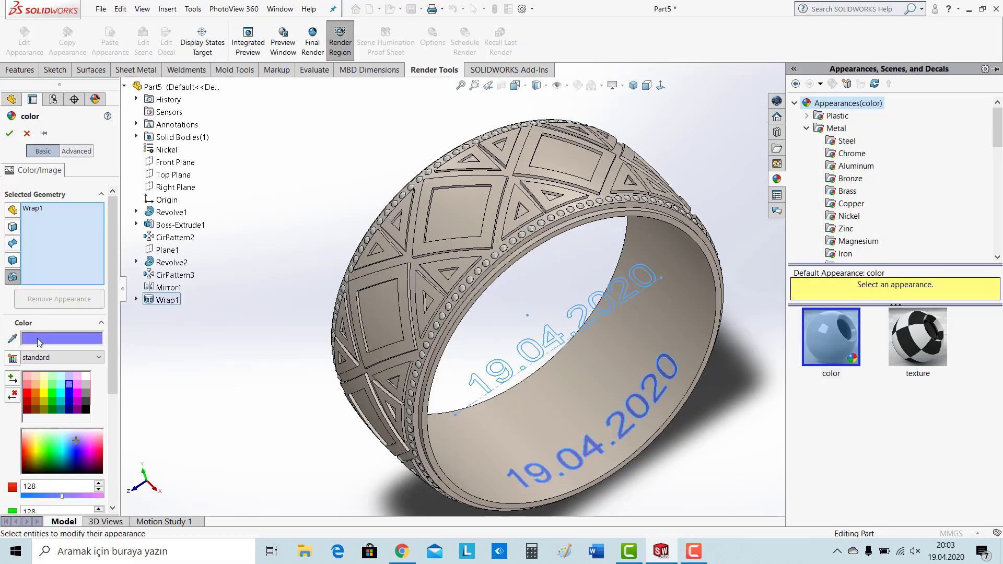
pyautogui.click(27, 394)
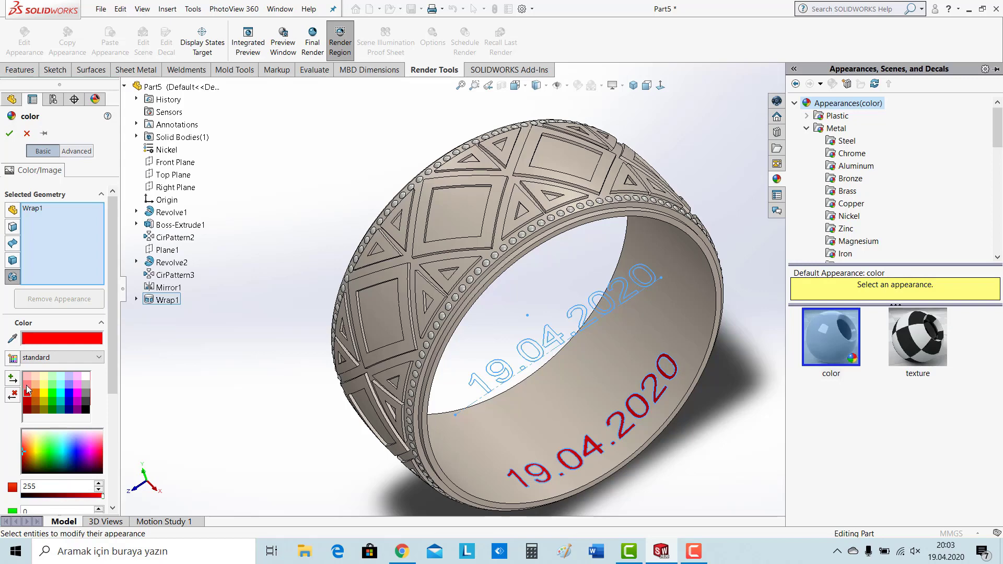
pyautogui.click(8, 134)
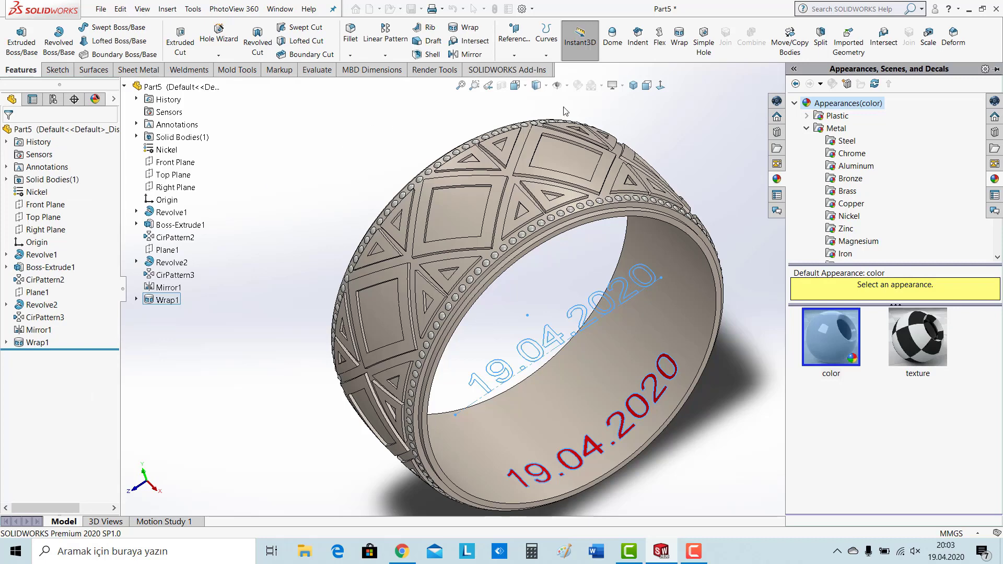
# - Apply the polished gold appearance to the ring's base band, leaving the raised motif and domes in their own finish
pyautogui.click(633, 85)
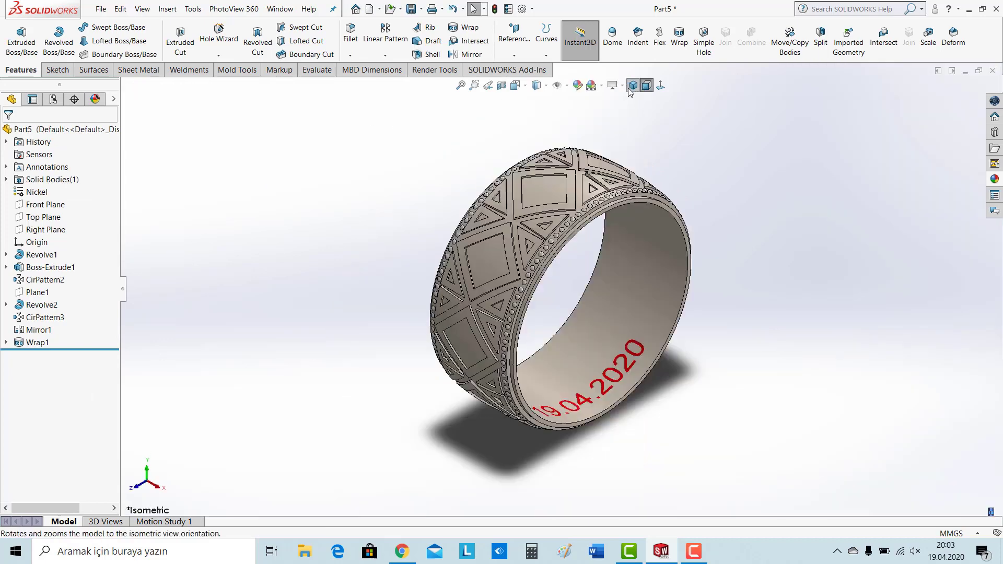
pyautogui.click(994, 179)
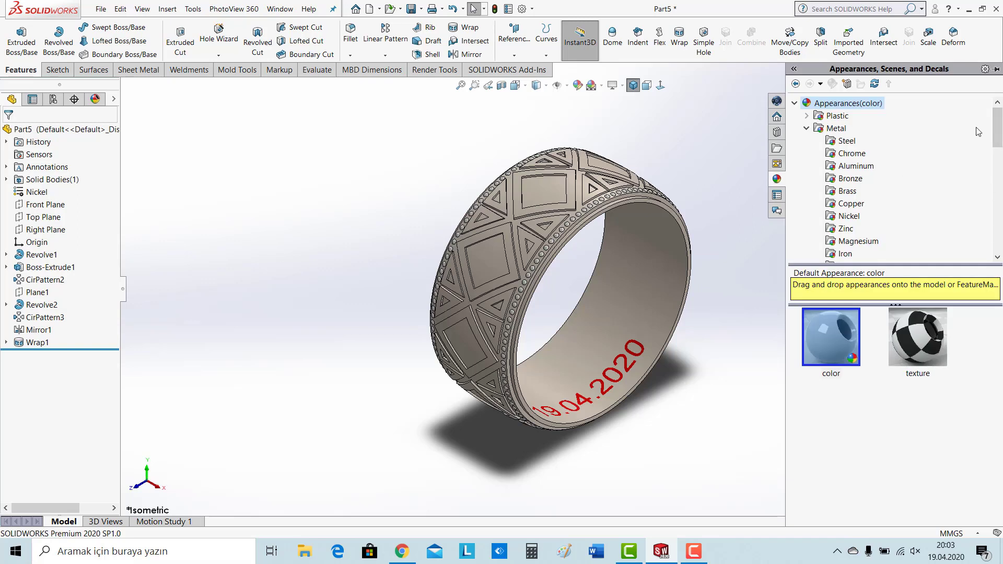
pyautogui.moveTo(998, 158); pyautogui.dragTo(998, 193)
pyautogui.click(846, 153)
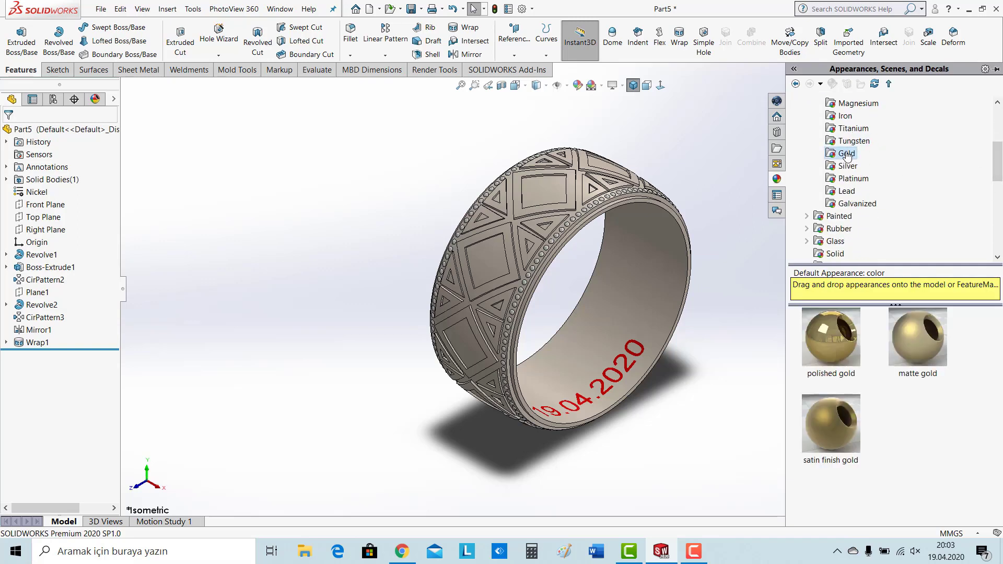
pyautogui.moveTo(831, 329); pyautogui.dragTo(654, 250)
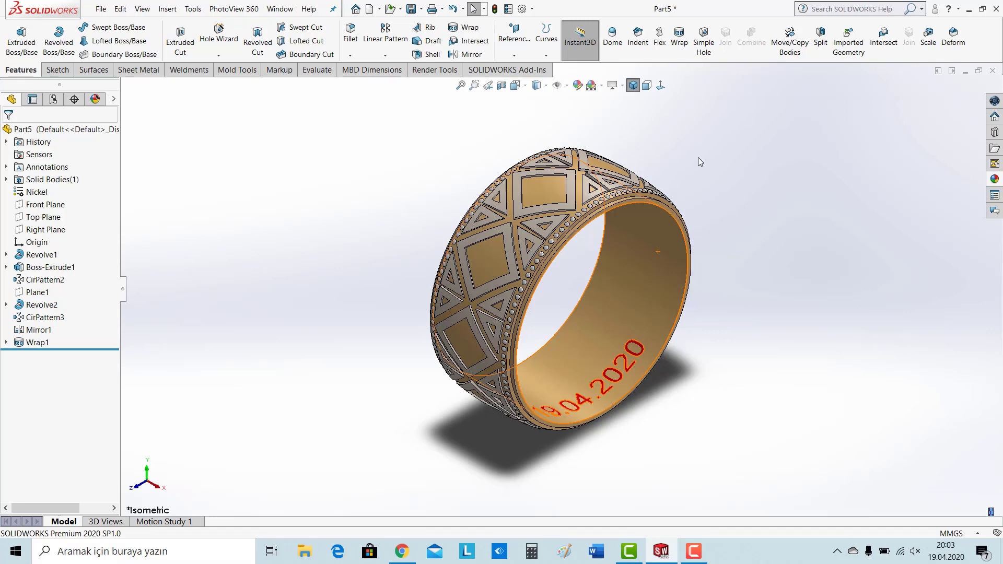
pyautogui.moveTo(706, 168); pyautogui.dragTo(892, 177, button='middle')
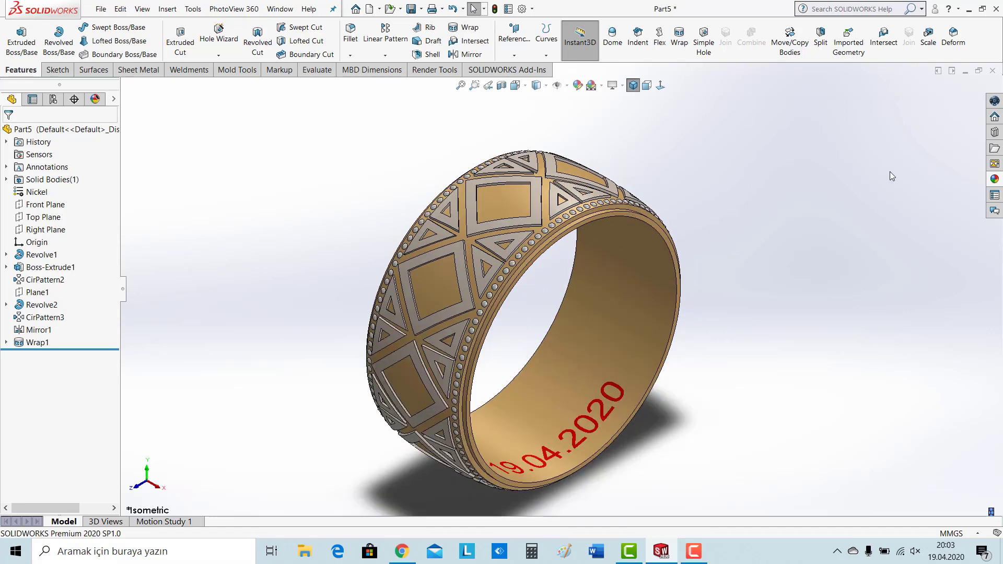
# - Browse the metal appearances in the library, including the platinum, silver, tungsten, iron and magnesium finishes
pyautogui.click(995, 179)
pyautogui.click(853, 179)
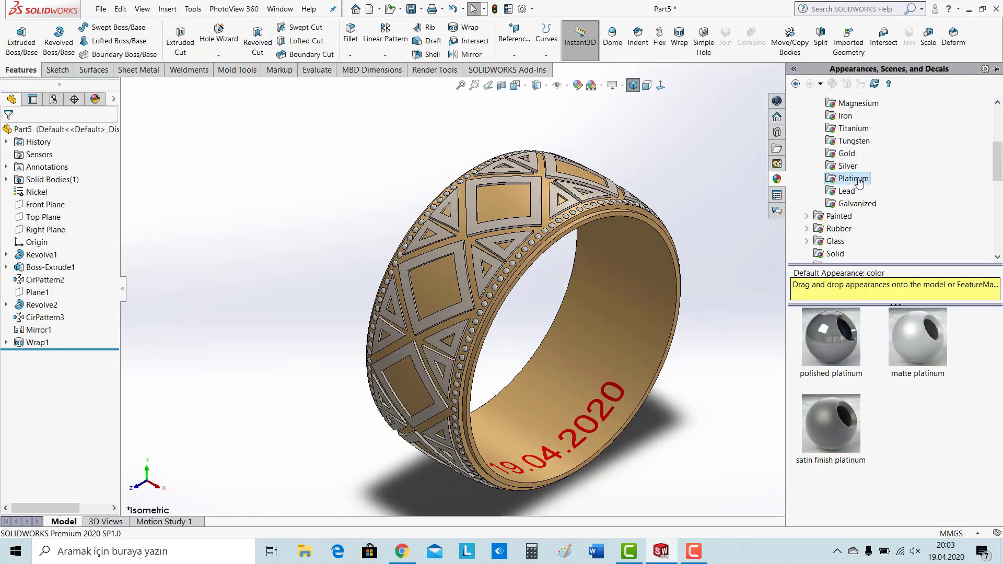
pyautogui.click(848, 166)
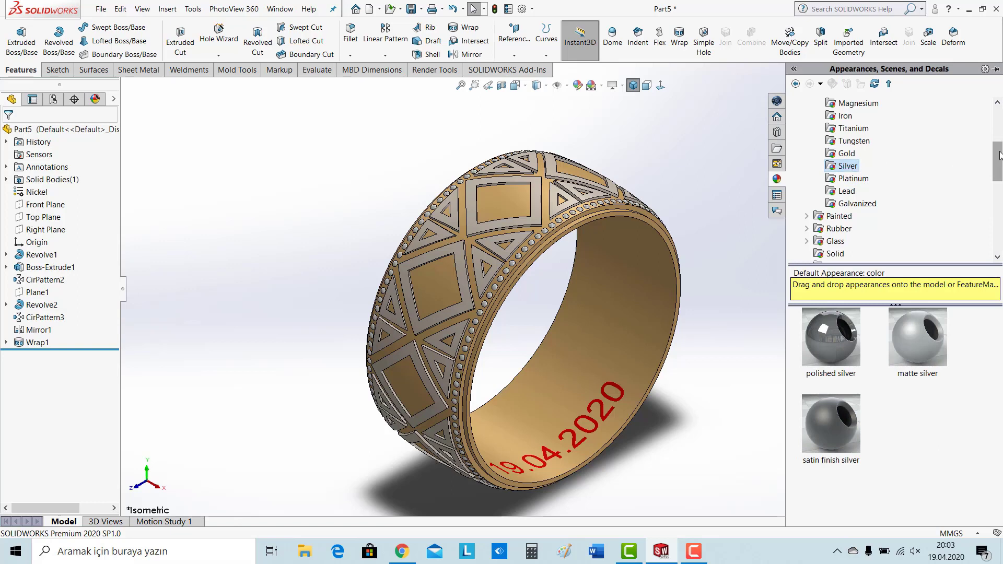
pyautogui.moveTo(997, 167); pyautogui.dragTo(997, 151)
pyautogui.click(855, 204)
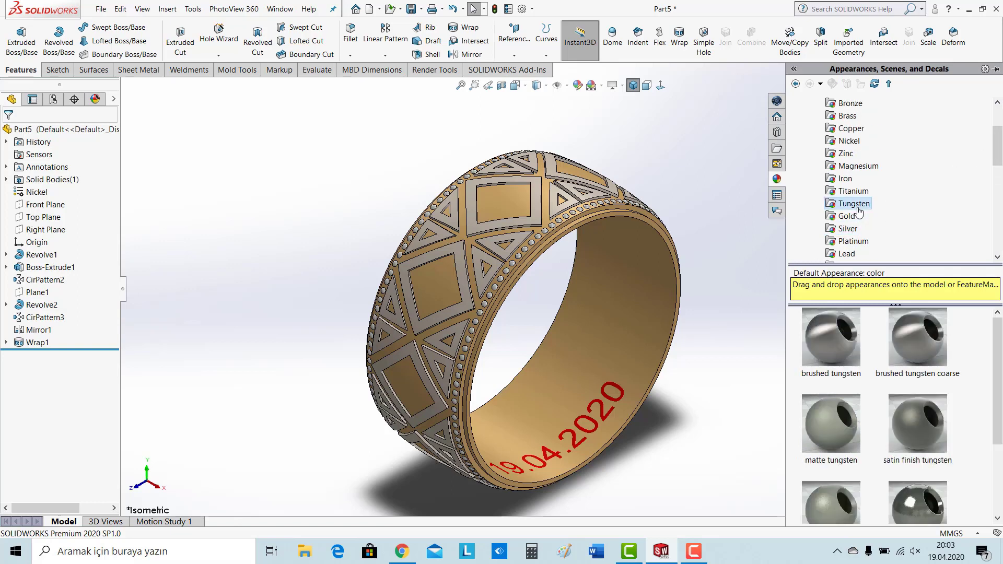
pyautogui.click(853, 192)
pyautogui.click(849, 167)
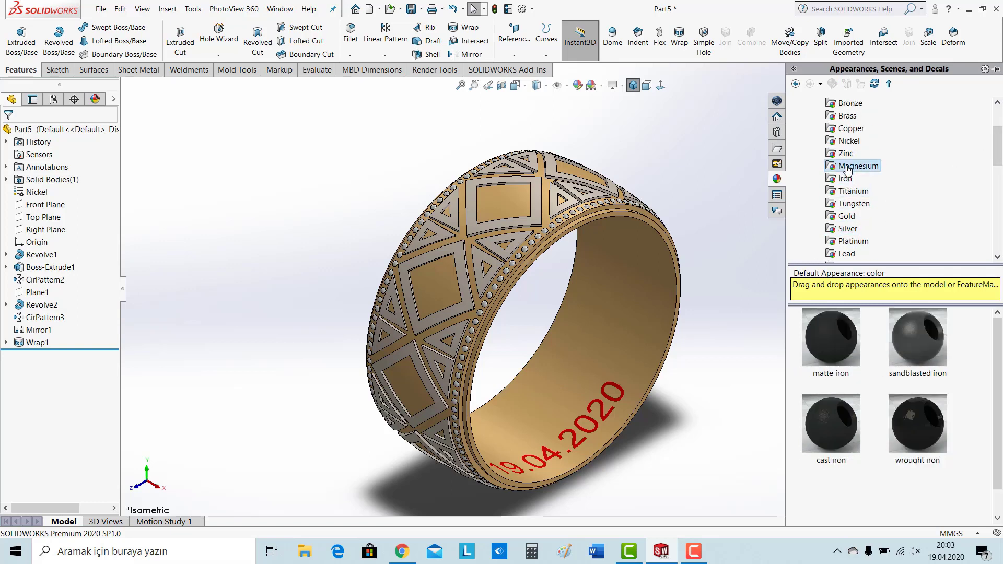
pyautogui.click(695, 551)
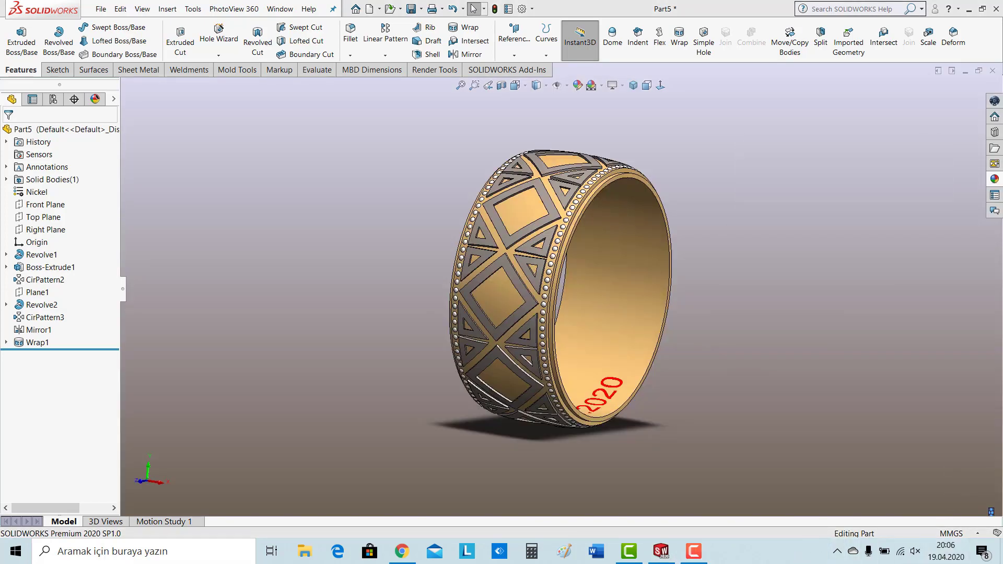
# - Examine the ring's gold band, motif, dome rows and inner date from several angles and in the isometric view
pyautogui.moveTo(730, 269); pyautogui.dragTo(763, 139, button='middle')
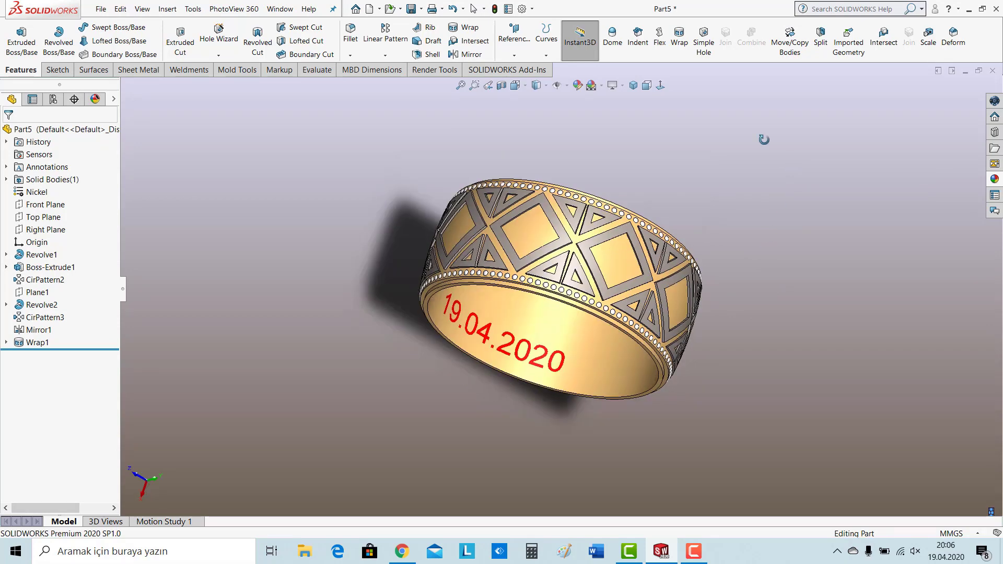
pyautogui.click(632, 86)
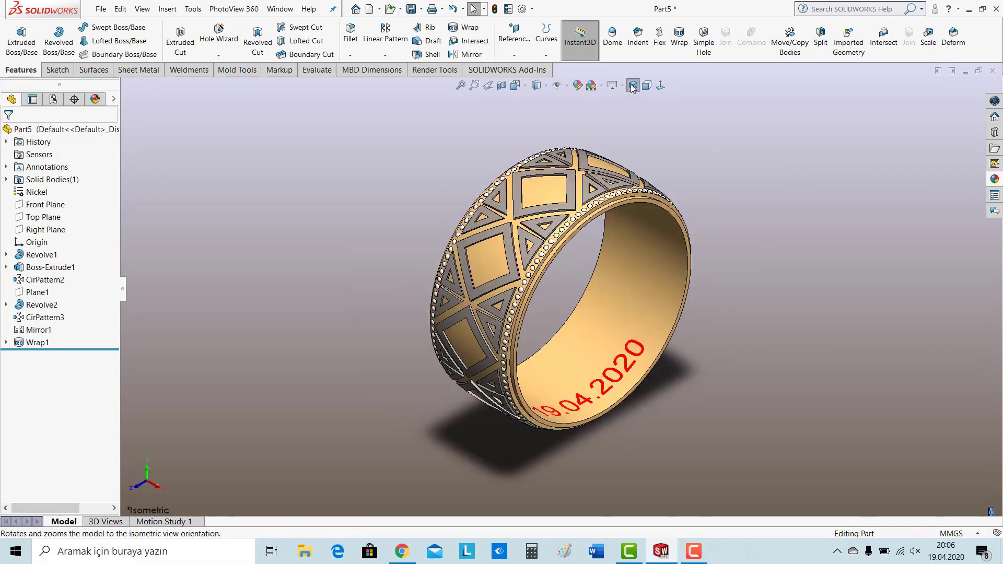
pyautogui.scroll(-5, 603, 193)
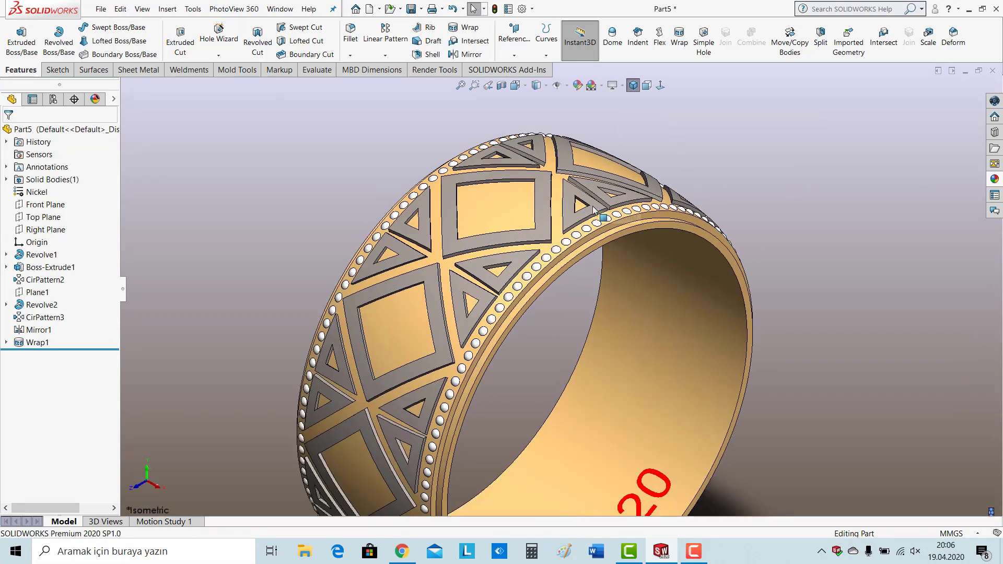
pyautogui.scroll(8, 573, 263)
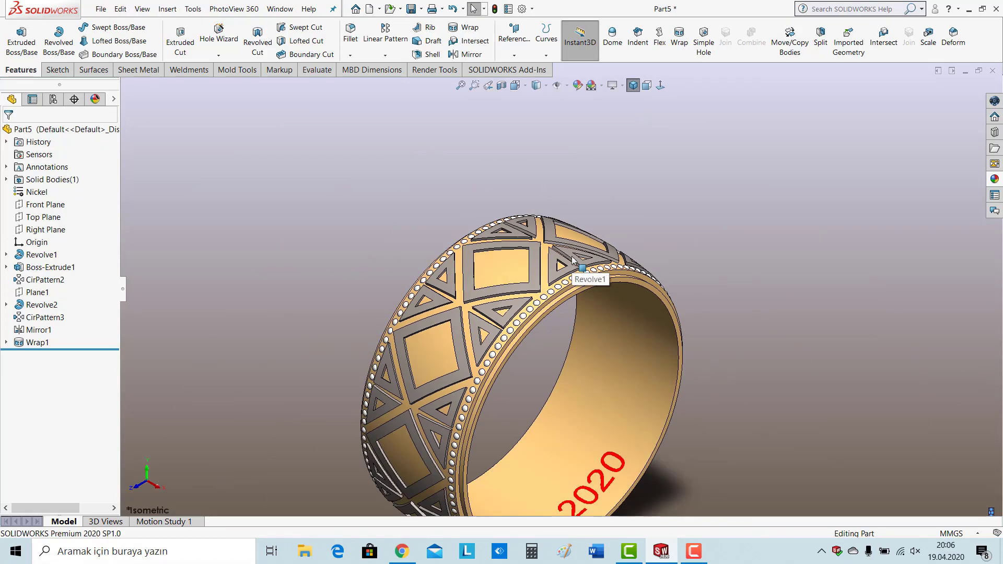
pyautogui.scroll(-3, 571, 343)
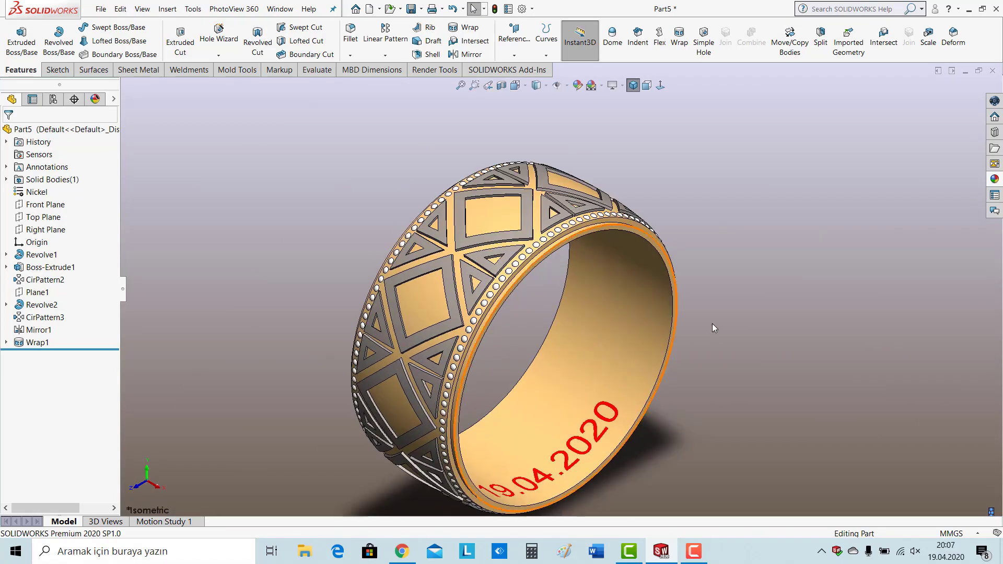
pyautogui.moveTo(712, 324); pyautogui.dragTo(650, 157, button='middle')
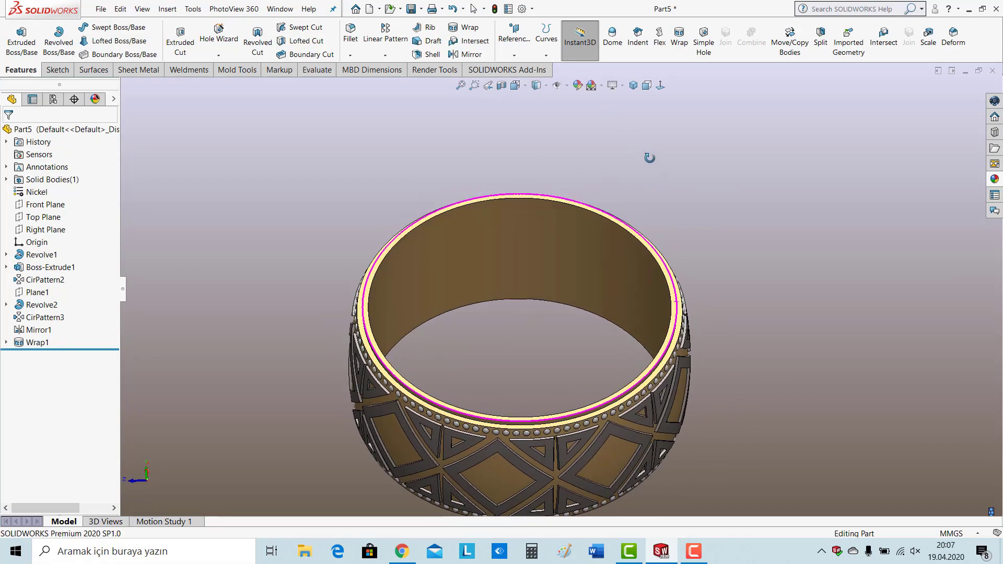
pyautogui.click(633, 86)
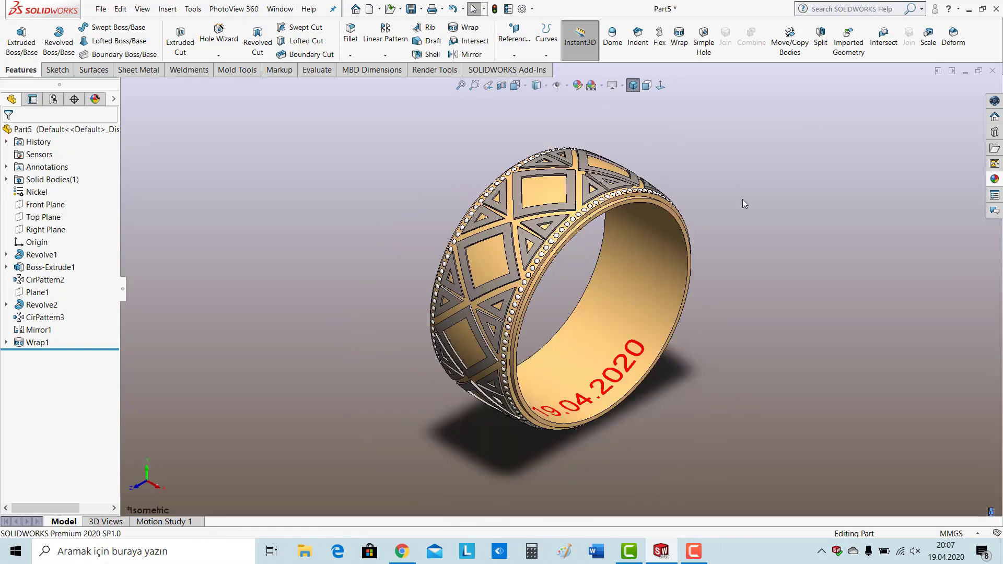
pyautogui.click(693, 552)
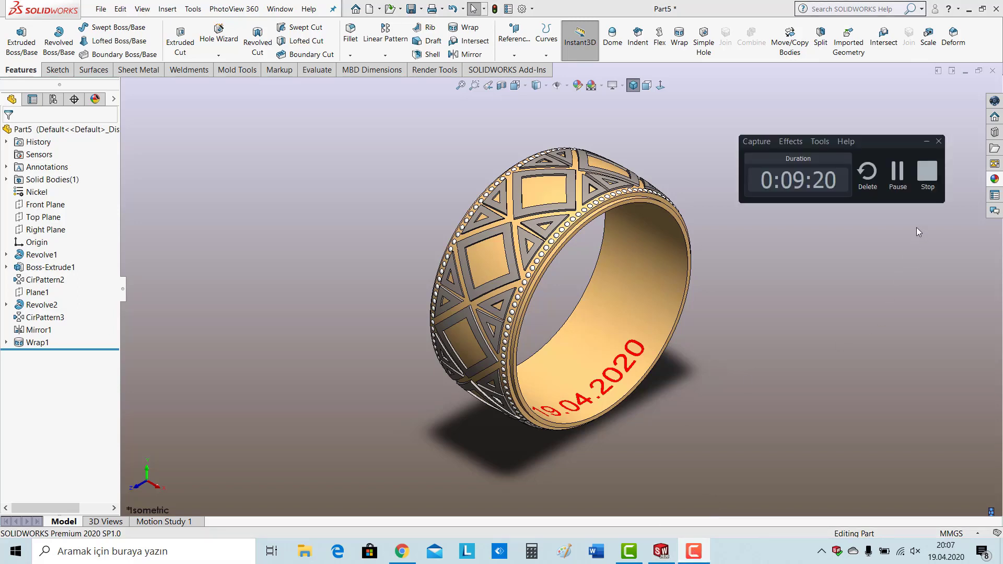
pyautogui.click(929, 174)
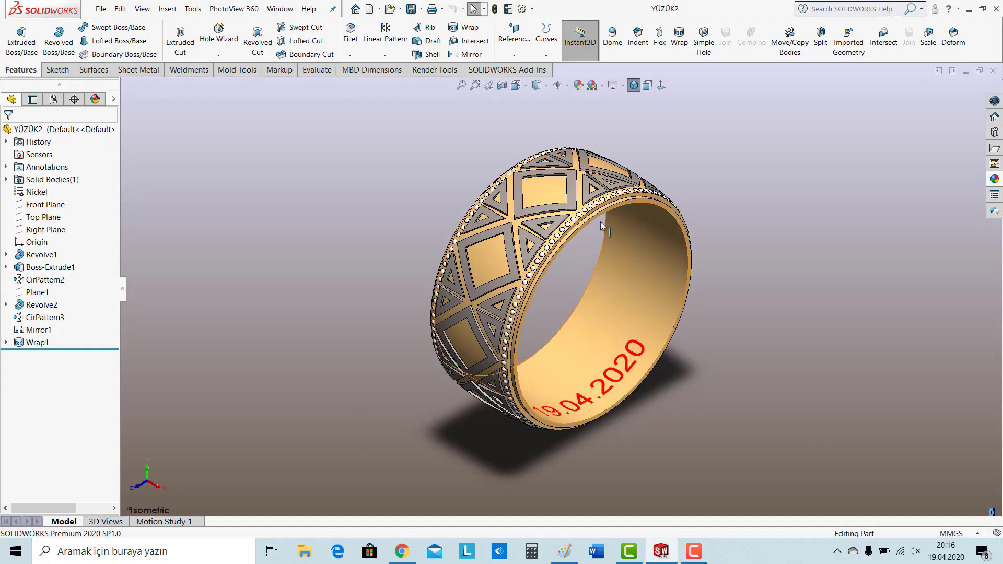
# - Roll the feature history back to just after the motif extrusion and turn off Merge result for that extrusion
pyautogui.scroll(-3, 600, 222)
pyautogui.scroll(2, 597, 223)
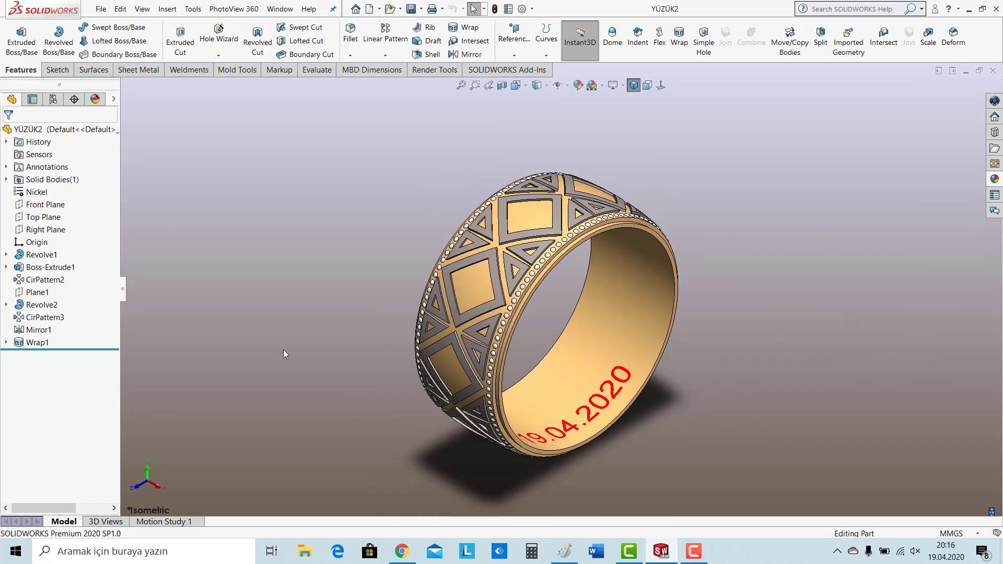
pyautogui.moveTo(100, 348); pyautogui.dragTo(94, 273)
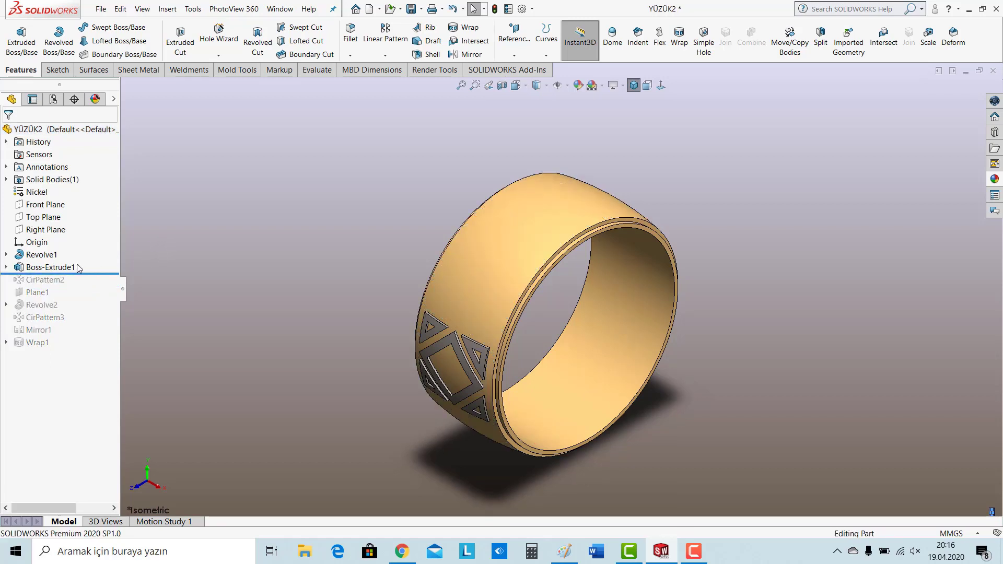
pyautogui.rightClick(62, 269)
pyautogui.click(71, 235)
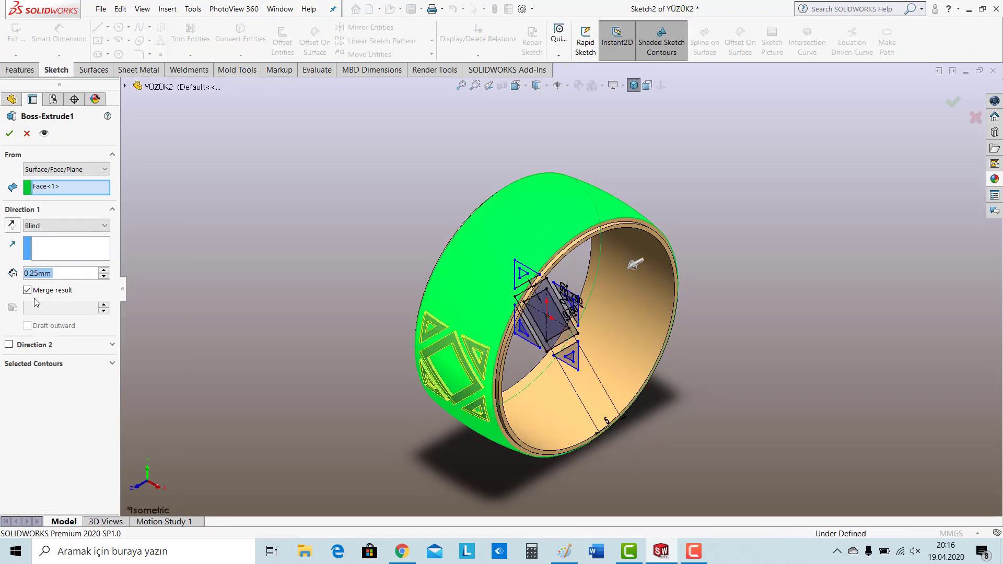
pyautogui.click(27, 290)
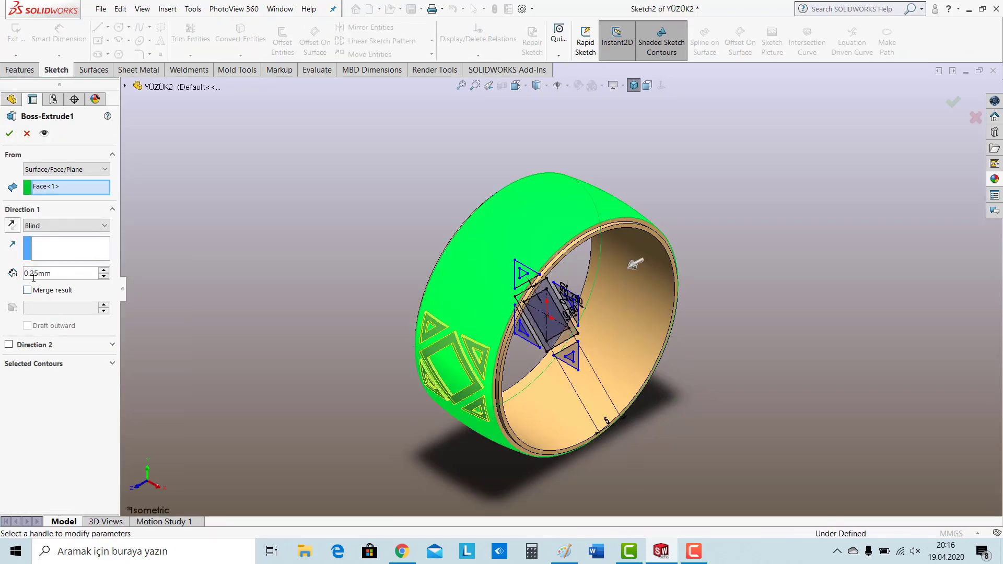
pyautogui.click(10, 134)
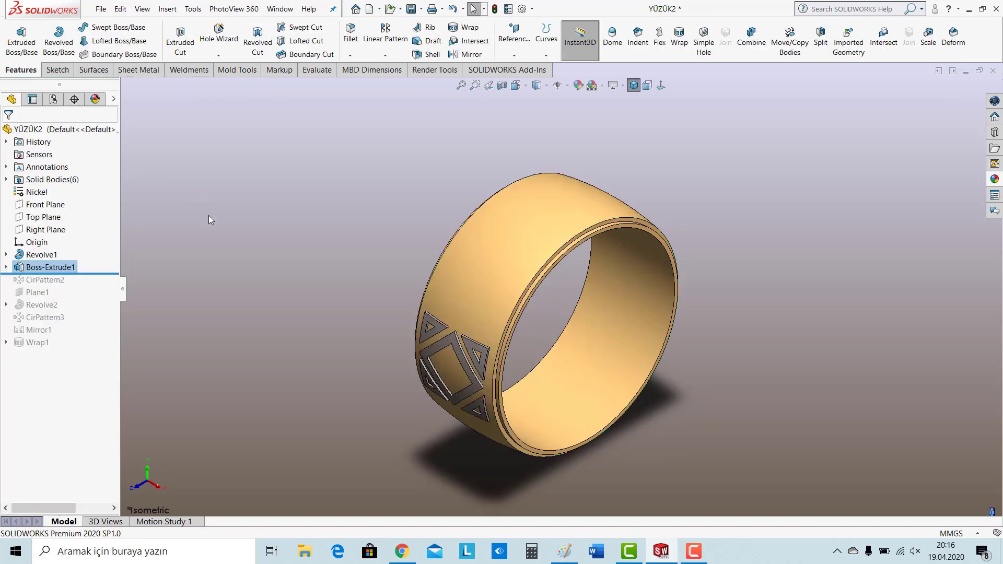
# - Roll forward past the motif's circular pattern, edit that pattern and remove the motif extrusion from its patterned features
pyautogui.moveTo(57, 272); pyautogui.dragTo(58, 286)
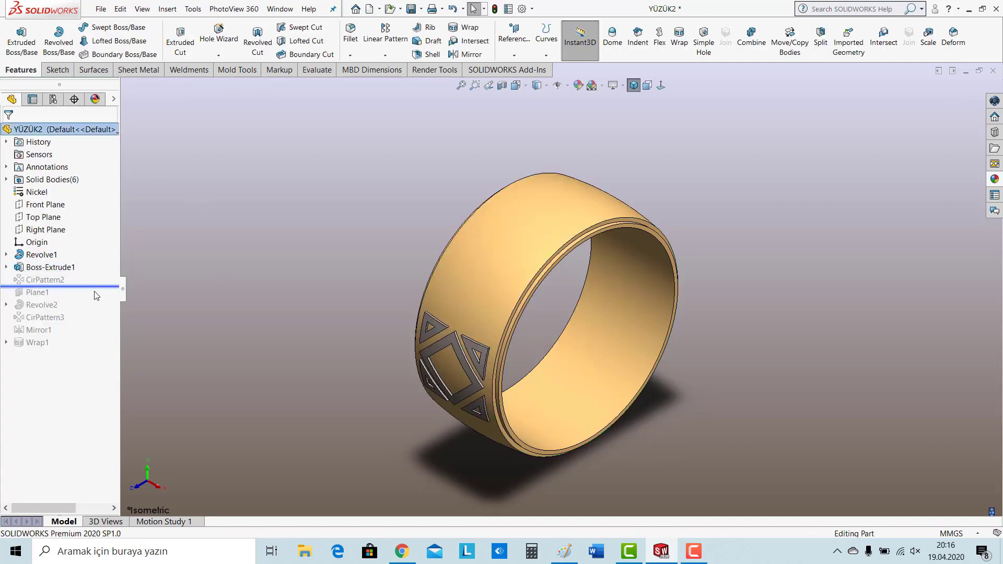
pyautogui.rightClick(44, 282)
pyautogui.click(53, 200)
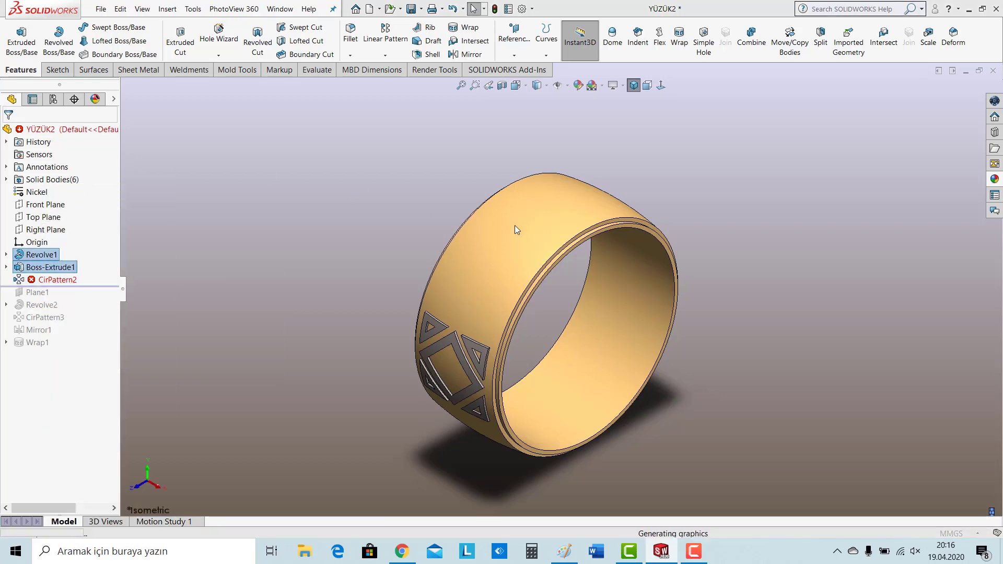
pyautogui.click(601, 287)
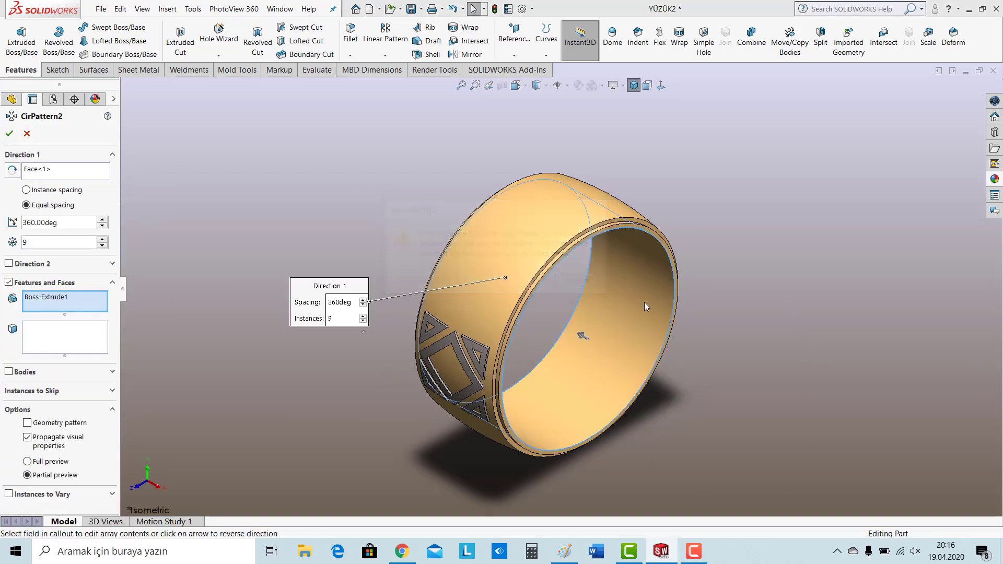
pyautogui.click(57, 301)
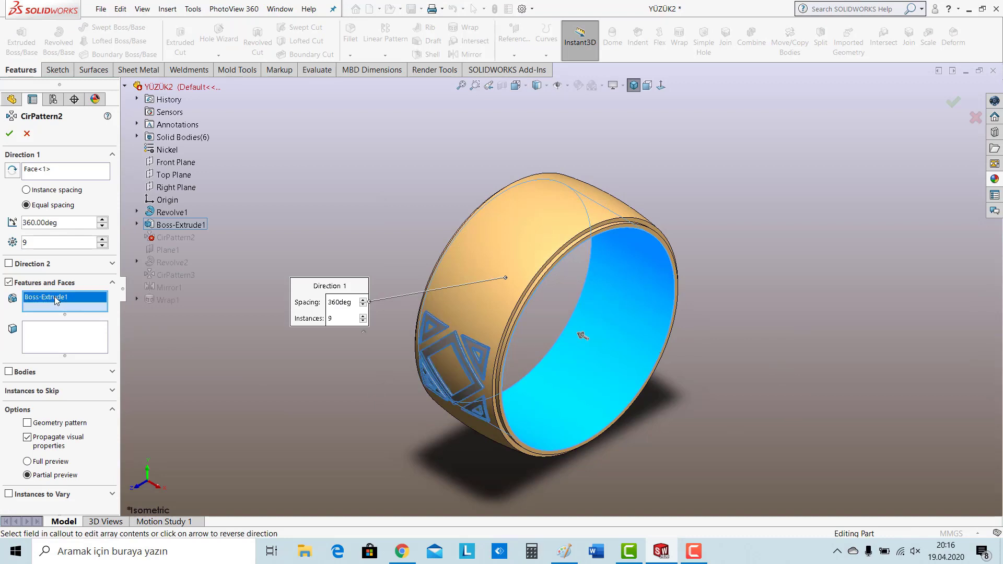
pyautogui.press('Delete')
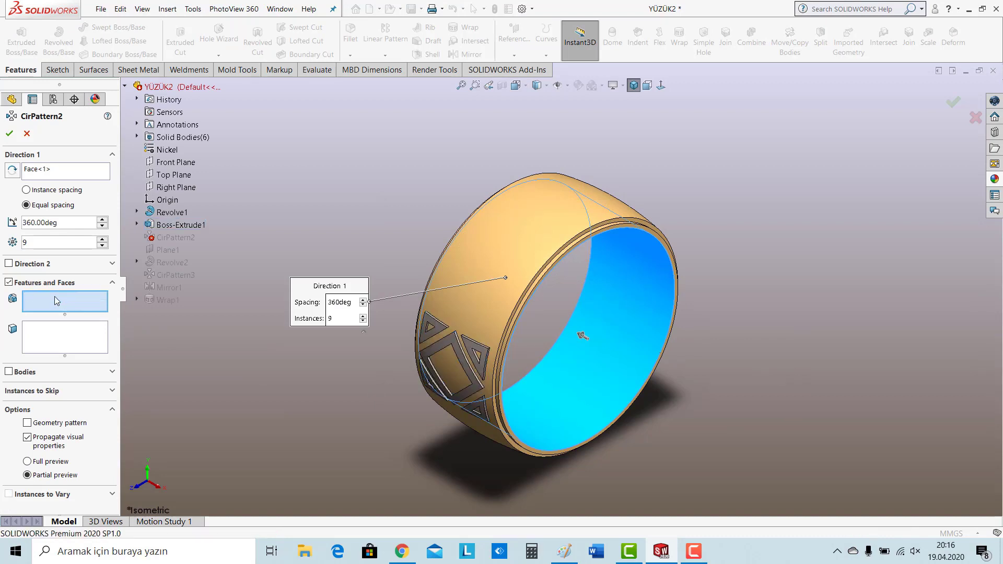
# - Switch the circular pattern to patterning bodies and select the five motif bodies, Boss-Extrude1[1] to Boss-Extrude1[5]
pyautogui.click(18, 374)
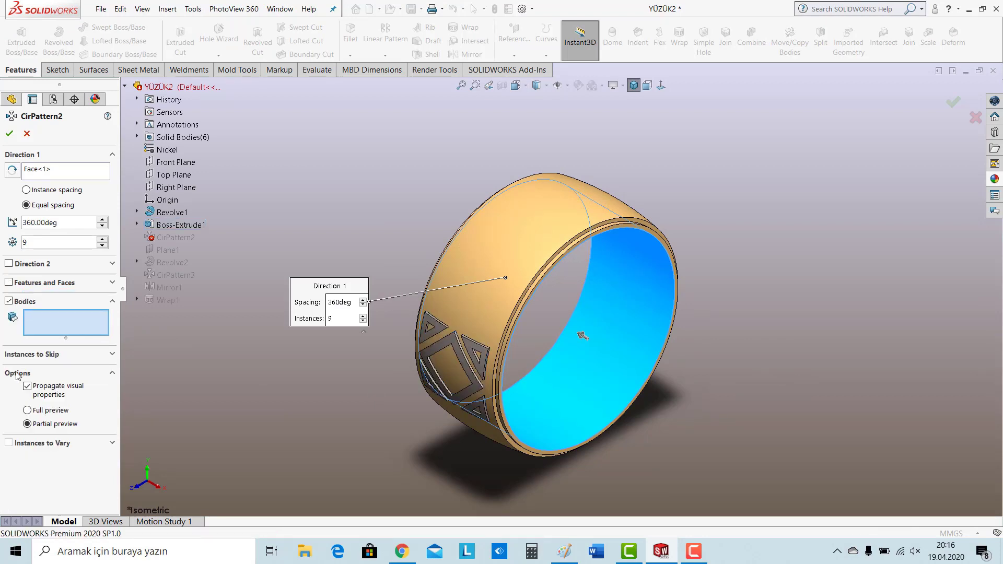
pyautogui.click(138, 137)
pyautogui.click(191, 162)
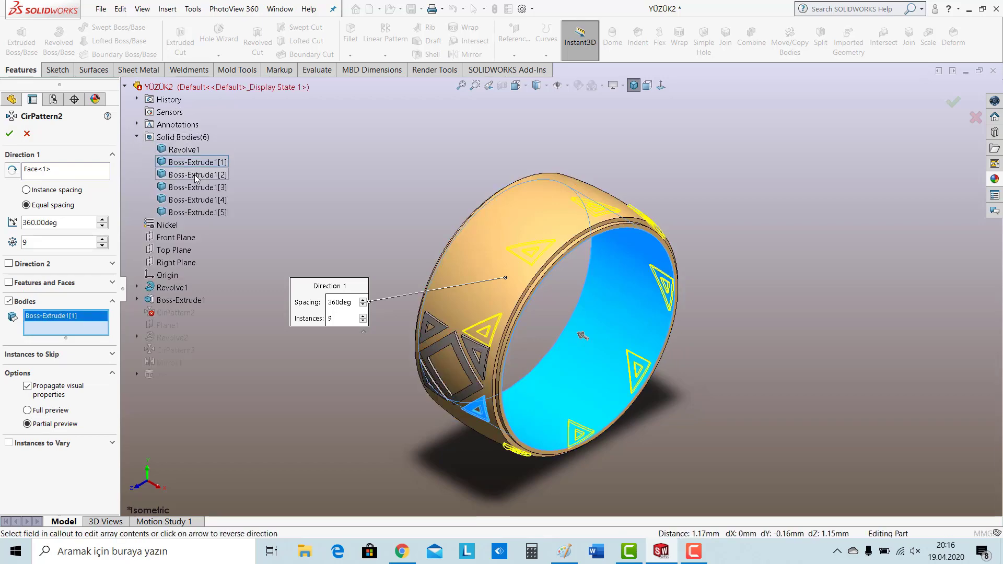
pyautogui.click(196, 175)
pyautogui.click(198, 188)
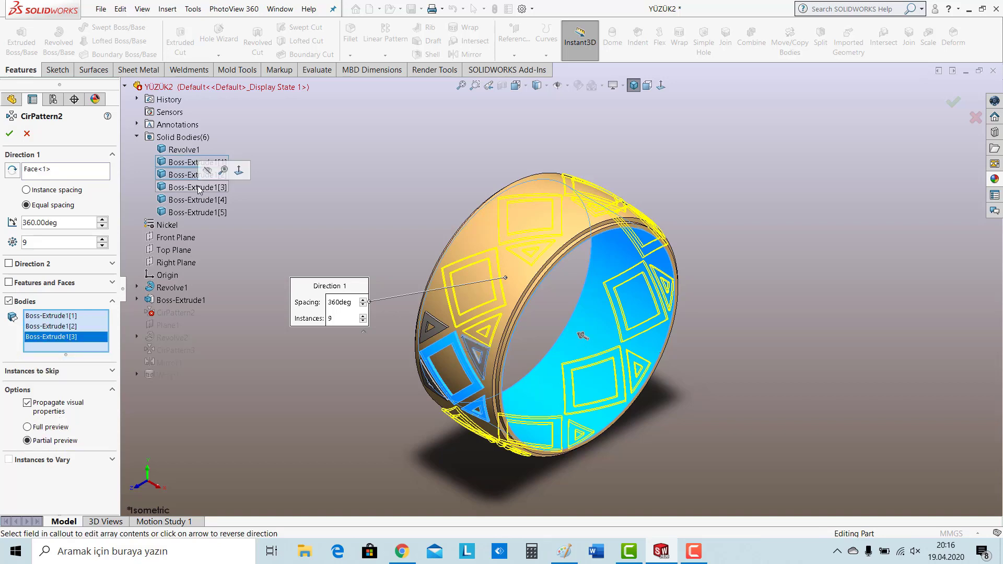
pyautogui.click(201, 202)
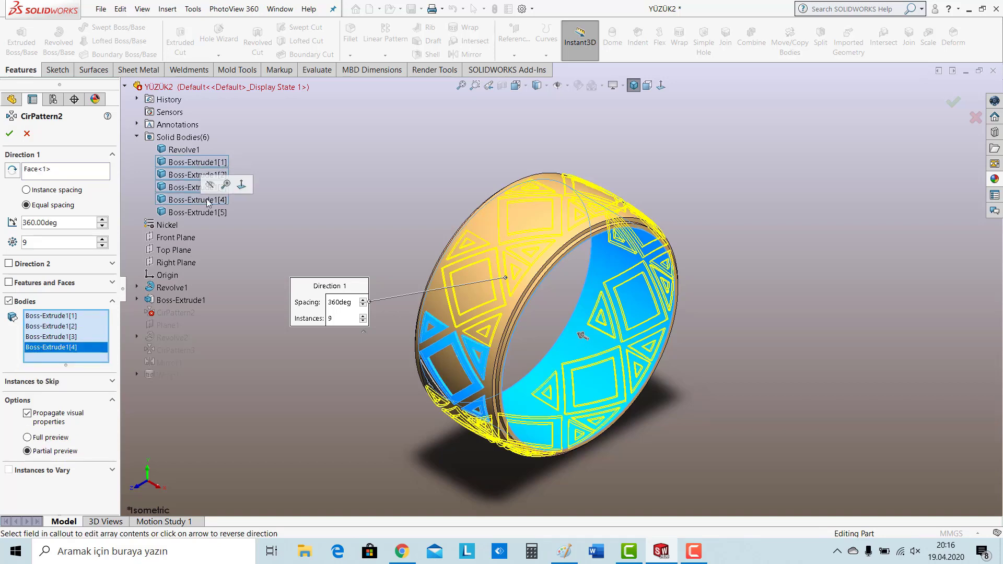
pyautogui.click(205, 214)
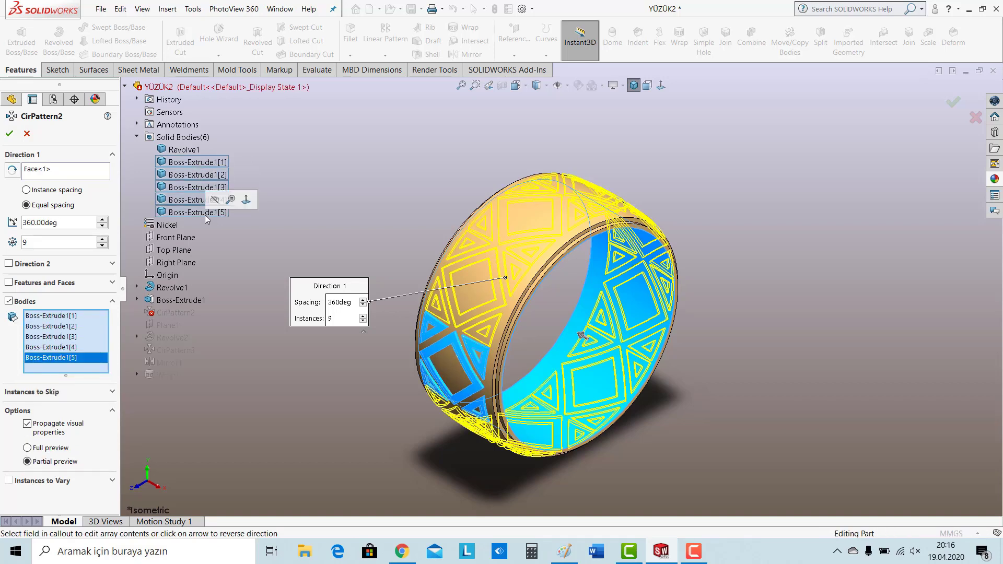
# - Set the circular pattern of the motif bodies to 24 equally spaced instances over 360 degrees and accept it
pyautogui.click(104, 239)
pyautogui.click(103, 239)
pyautogui.scroll(9, 104, 240)
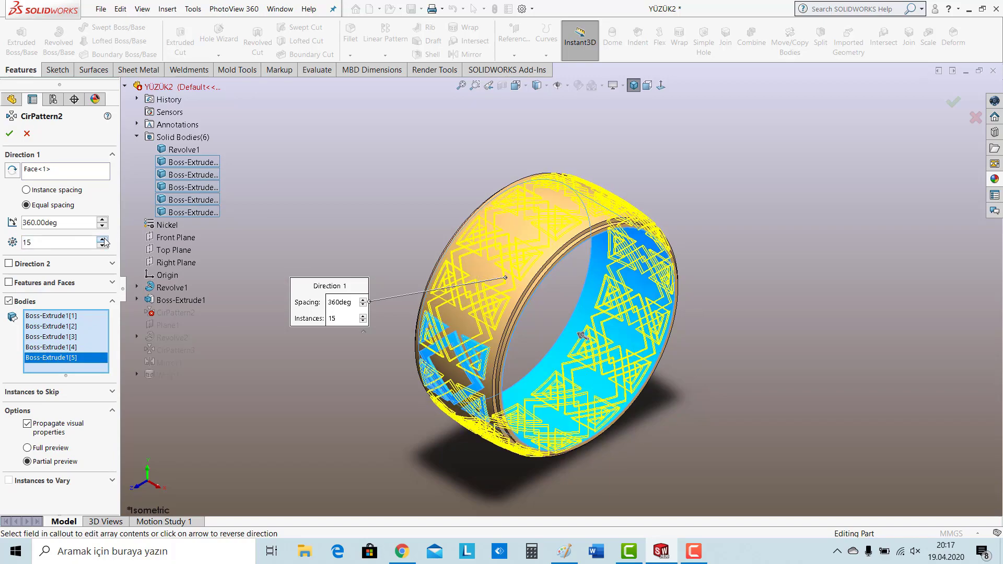
pyautogui.scroll(2, 104, 241)
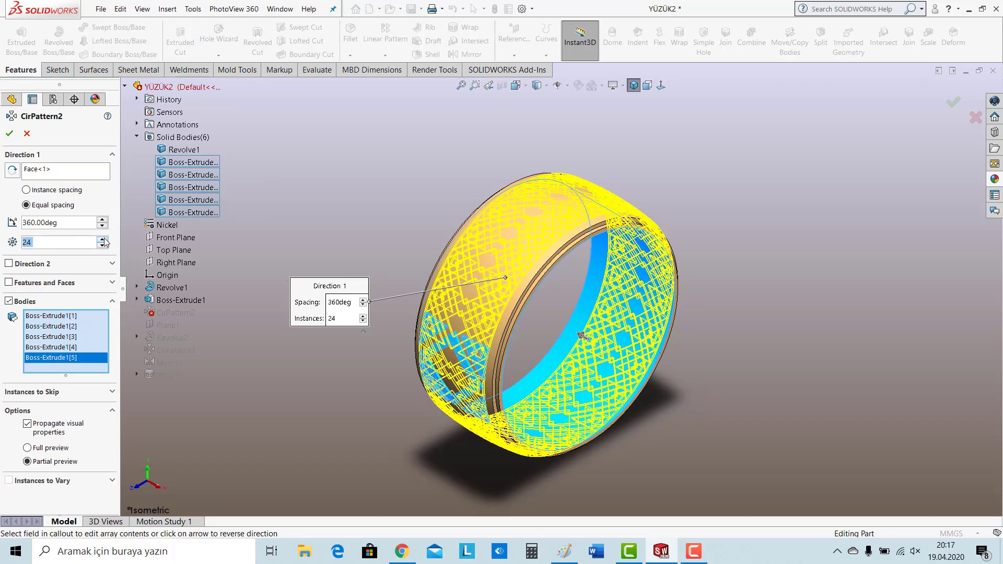
pyautogui.click(10, 133)
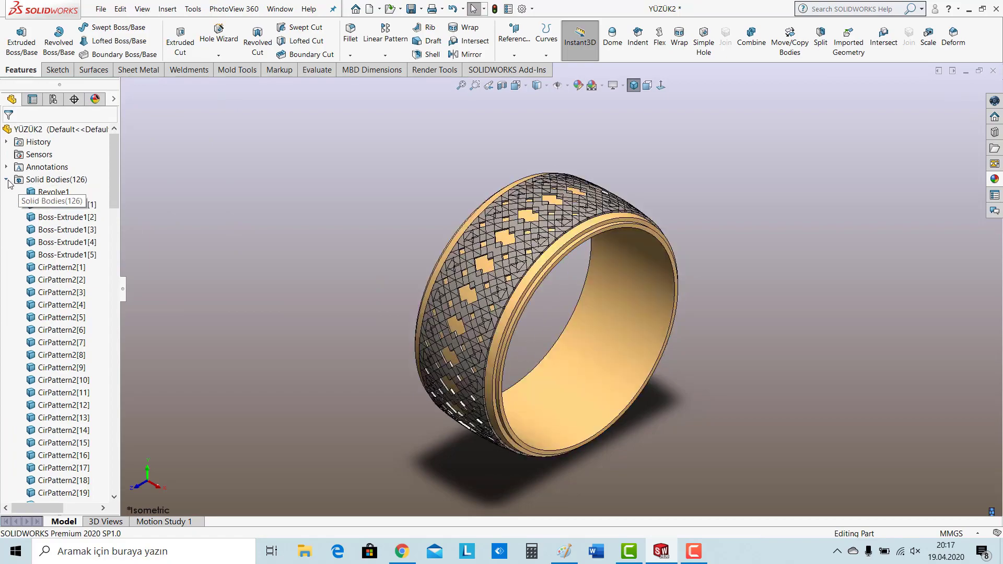
# - Inspect the dense motif pattern, then roll the feature history forward to the end, past the wrapped date
pyautogui.moveTo(286, 217); pyautogui.dragTo(303, 137, button='middle')
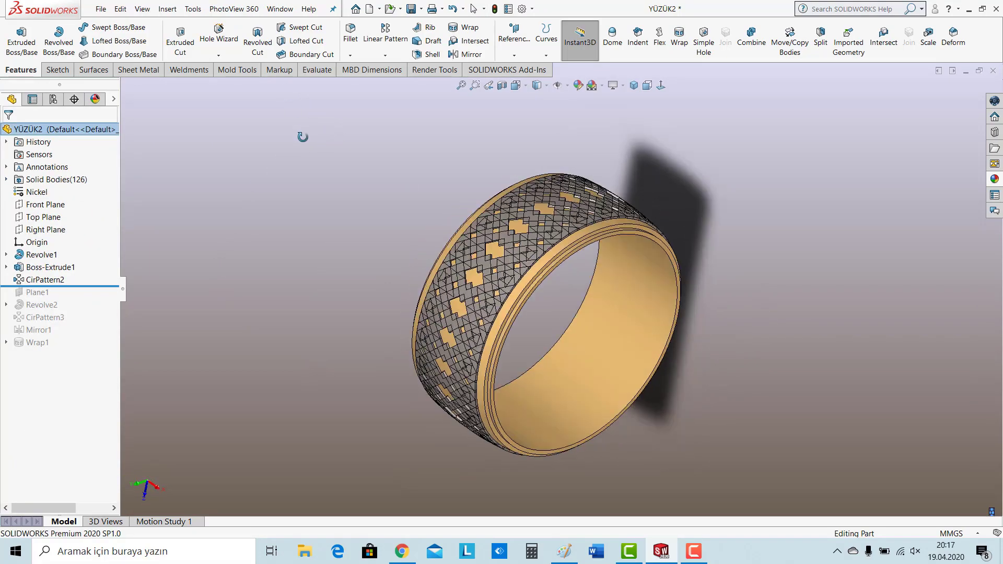
pyautogui.click(636, 85)
pyautogui.scroll(-3, 580, 196)
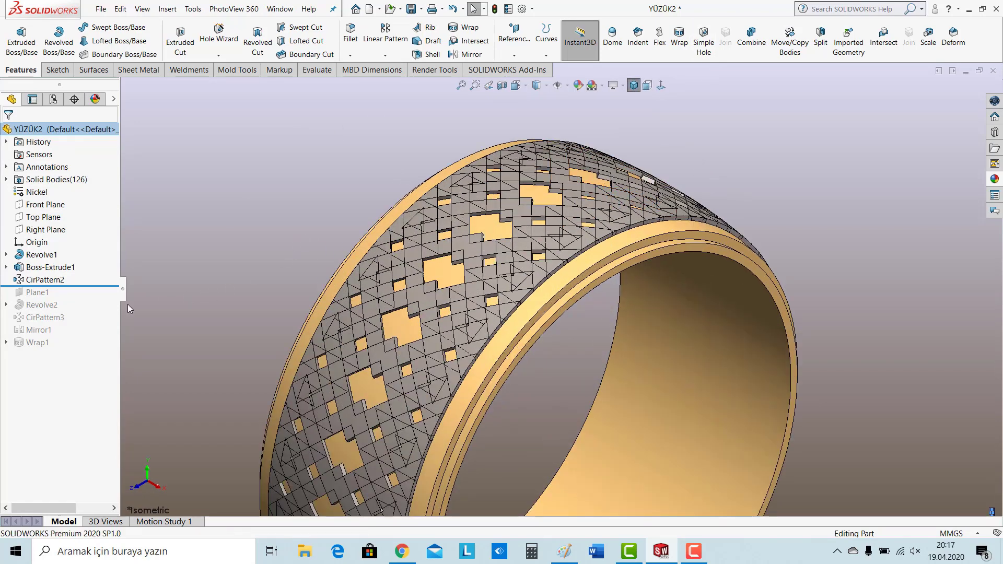
pyautogui.moveTo(103, 287); pyautogui.dragTo(87, 350)
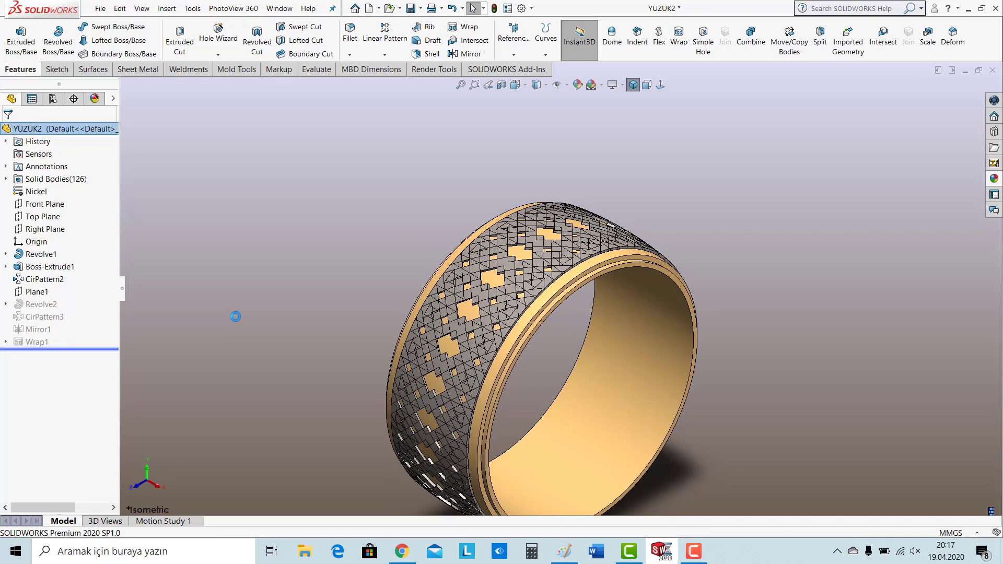
pyautogui.click(693, 551)
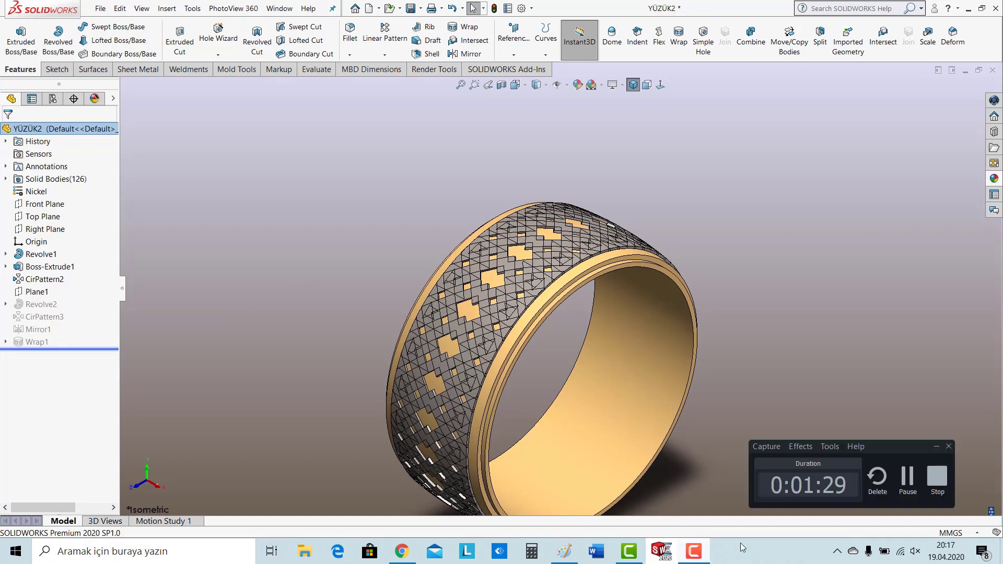
pyautogui.click(912, 497)
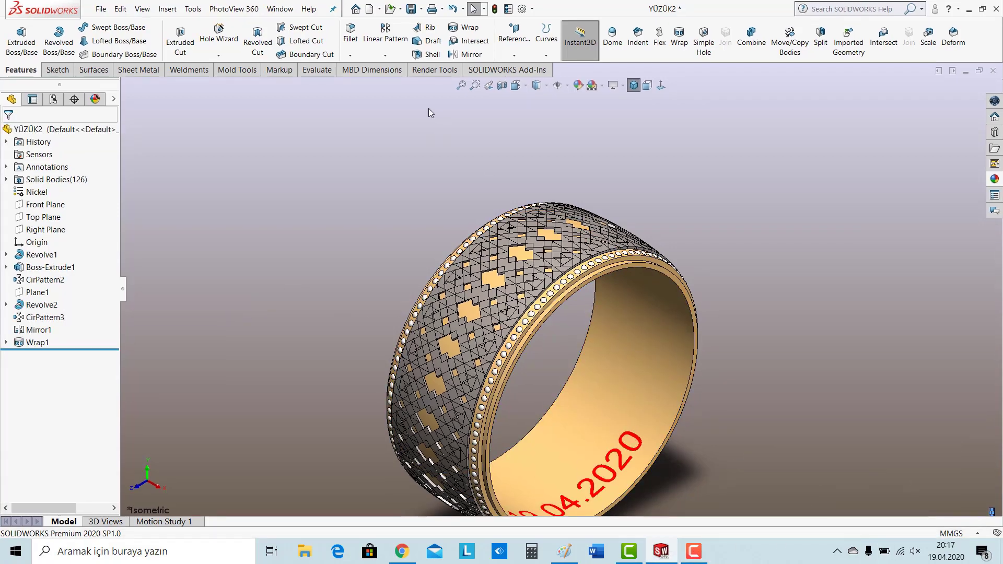
# - Start a symmetric Fillet with a 0.1 mm radius and select the four circular stepped edges on the ring's near rim
pyautogui.click(351, 33)
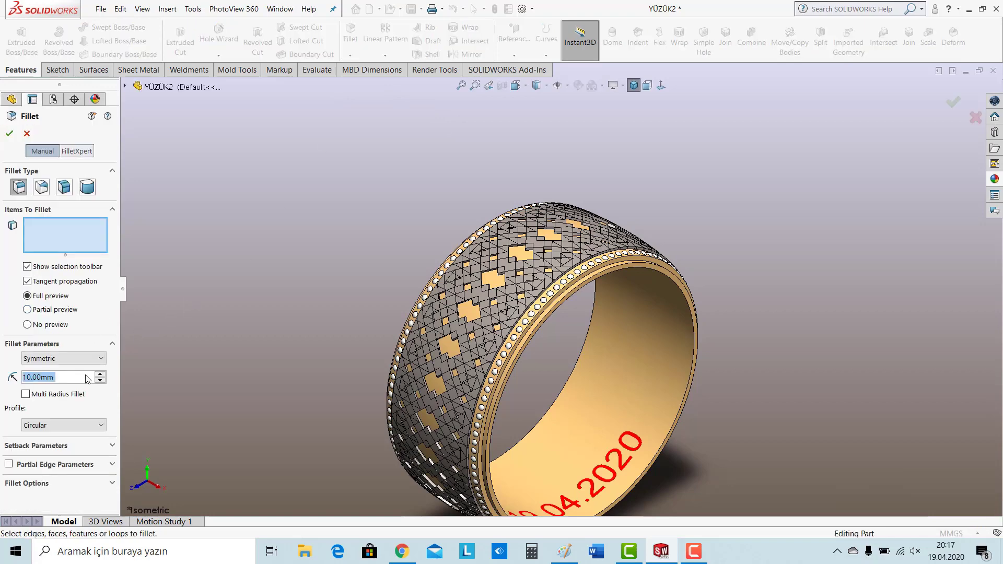
pyautogui.write('0.1')
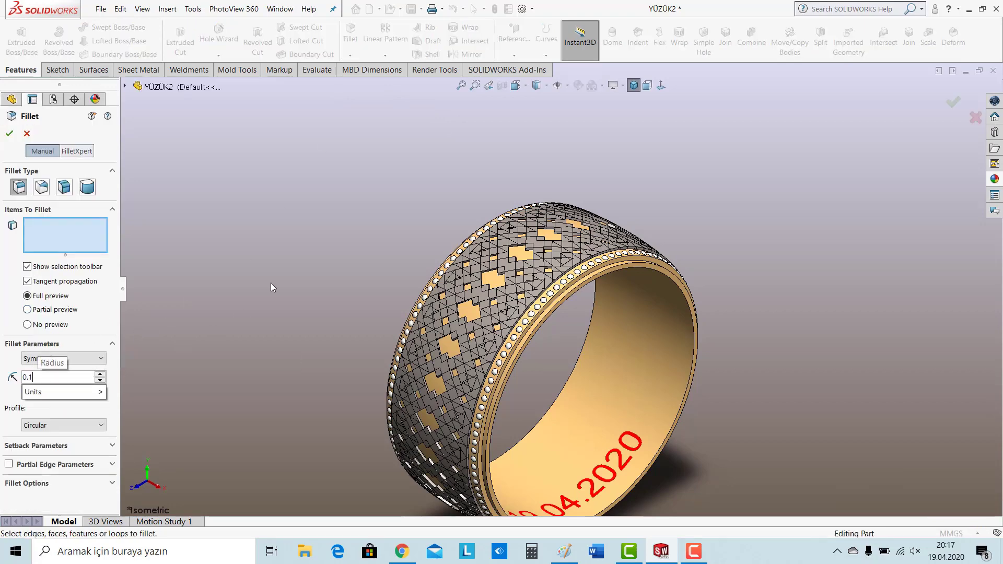
pyautogui.press('Return')
pyautogui.scroll(-8, 575, 292)
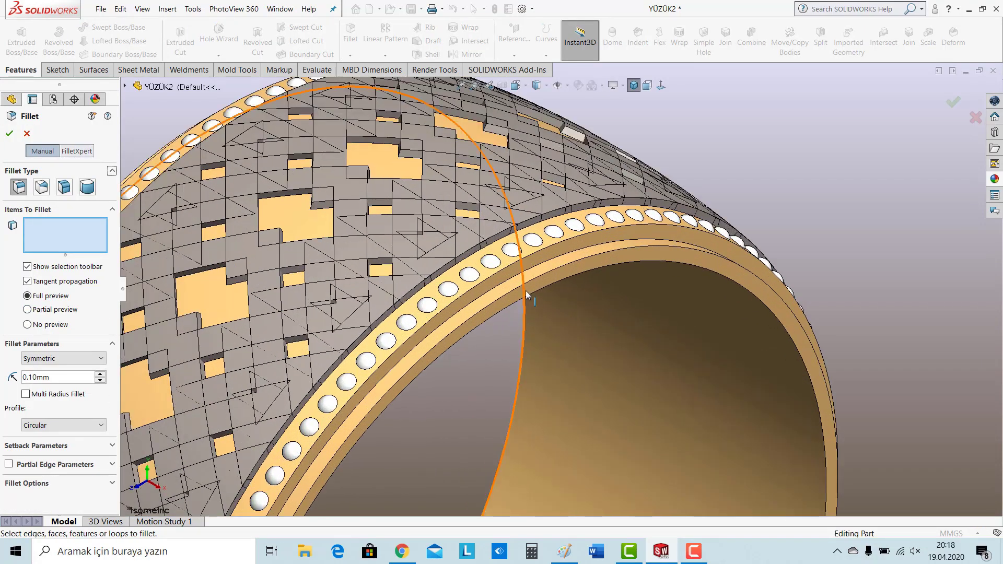
pyautogui.click(525, 282)
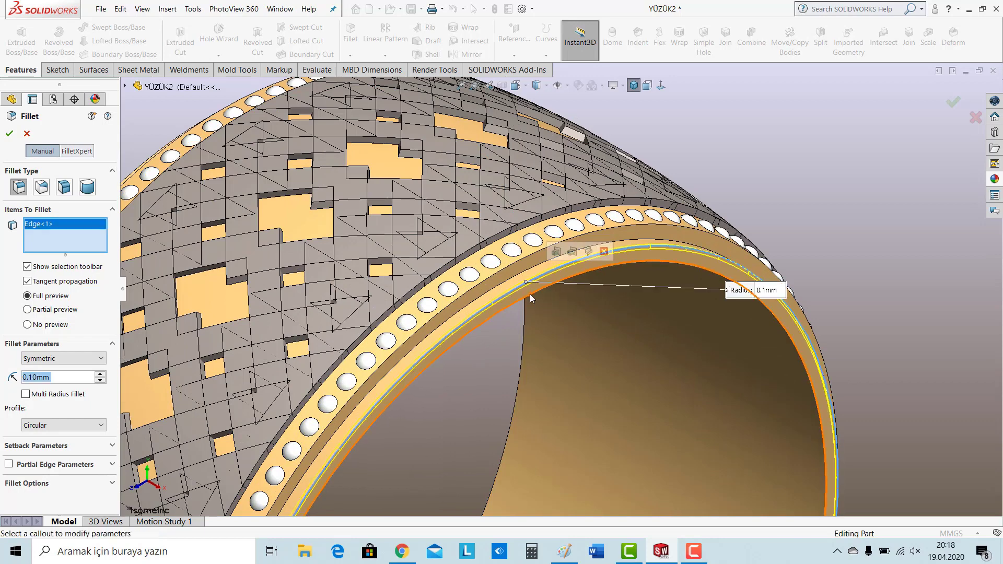
pyautogui.click(515, 286)
pyautogui.scroll(-4, 514, 284)
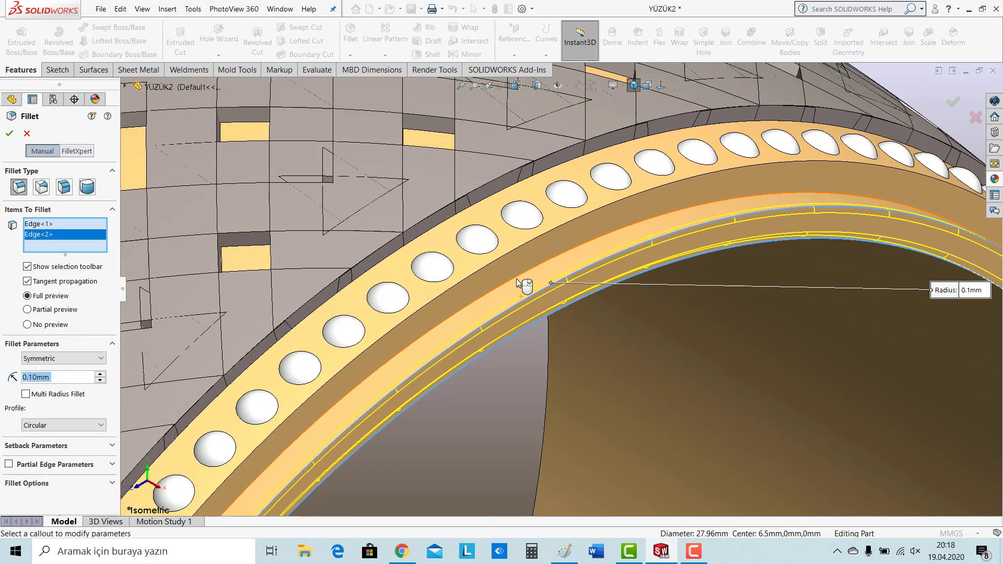
pyautogui.click(516, 277)
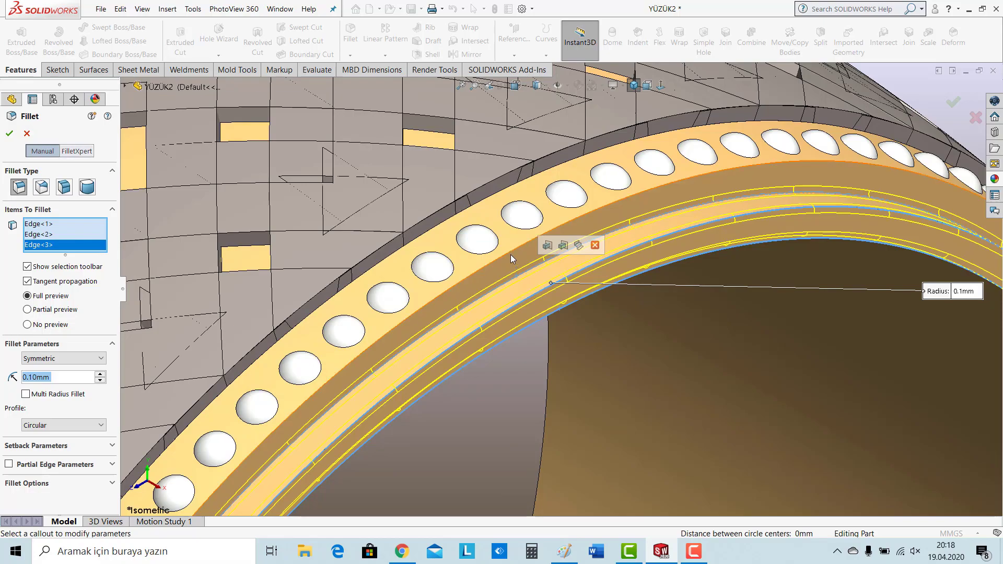
pyautogui.click(509, 253)
pyautogui.scroll(5, 553, 260)
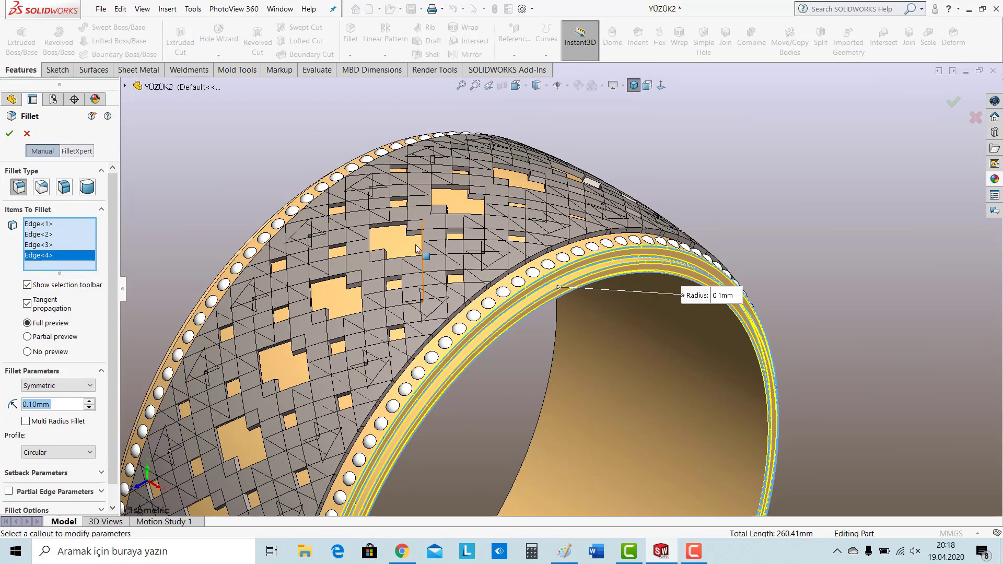
# - Add the matching circular stepped edges on the opposite rim to the fillet, accept it and return to the isometric view
pyautogui.moveTo(553, 260)
pyautogui.mouseDown(button='middle')
pyautogui.moveTo(544, 197)
pyautogui.moveTo(577, 322)
pyautogui.moveTo(554, 360)
pyautogui.mouseUp(button='middle')
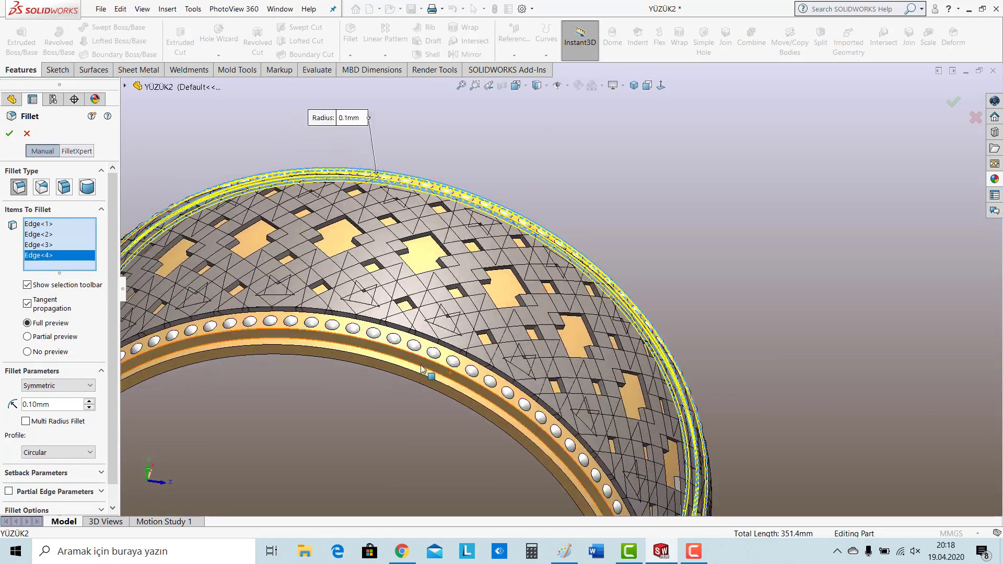
pyautogui.scroll(-5, 390, 384)
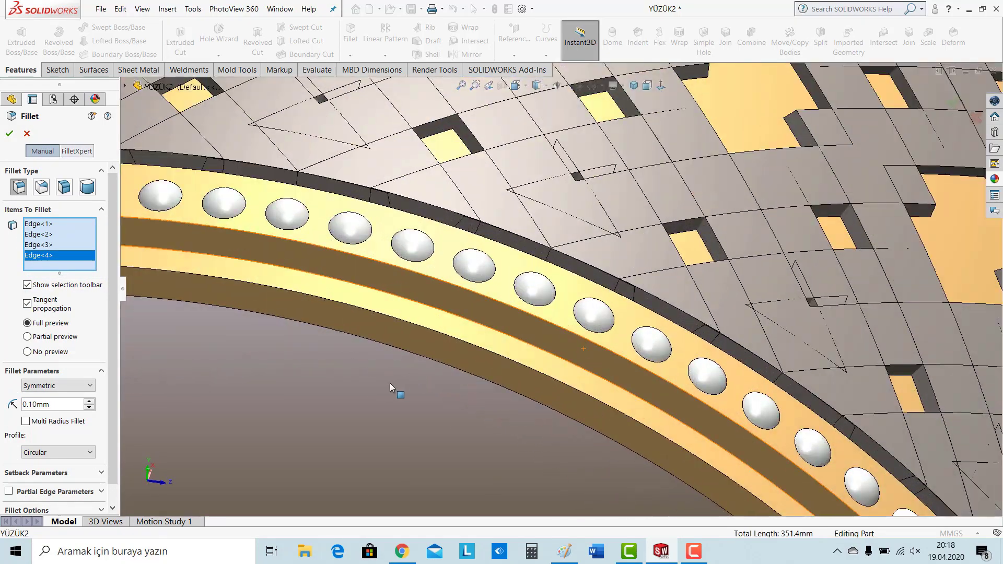
pyautogui.click(396, 348)
pyautogui.click(410, 324)
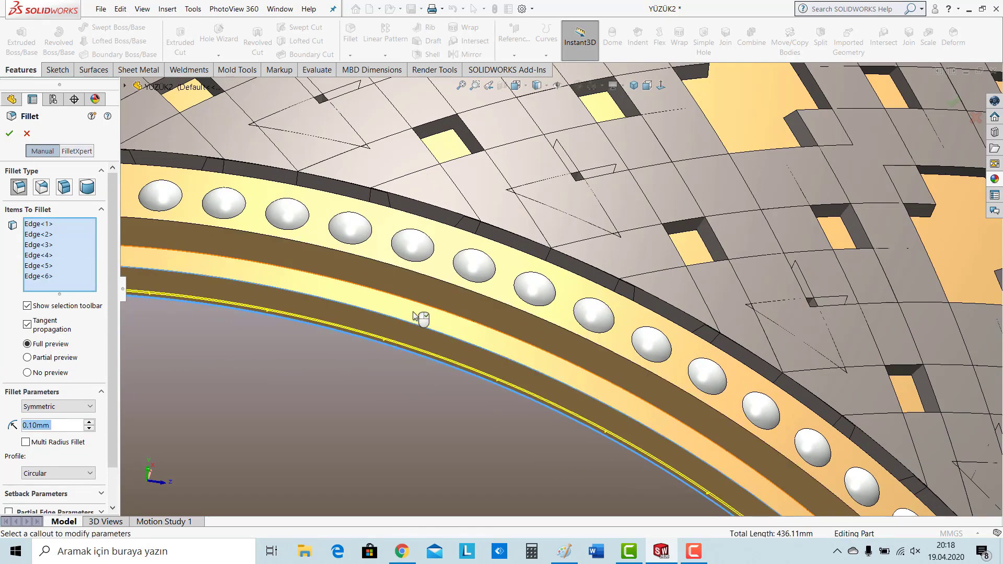
pyautogui.click(428, 279)
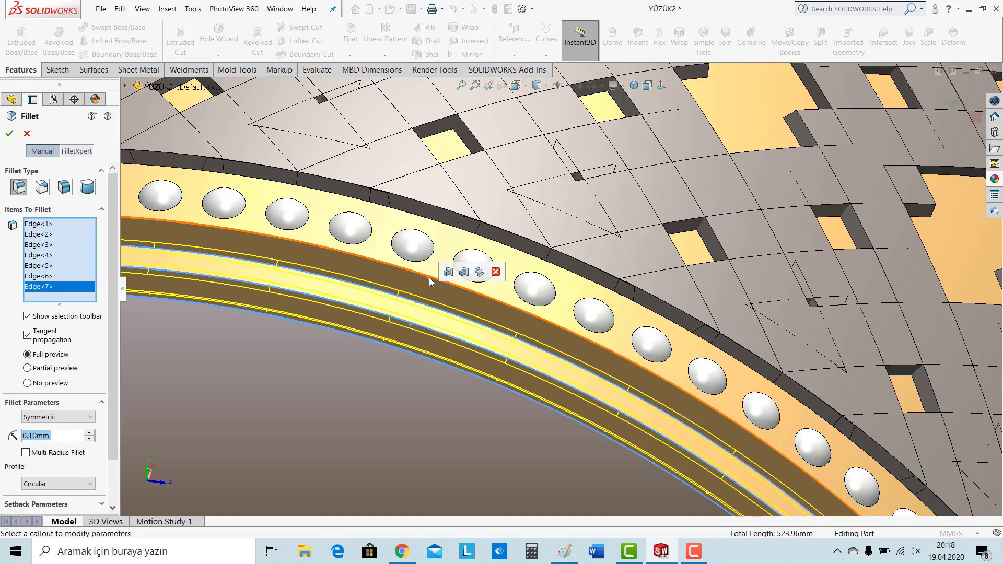
pyautogui.click(9, 133)
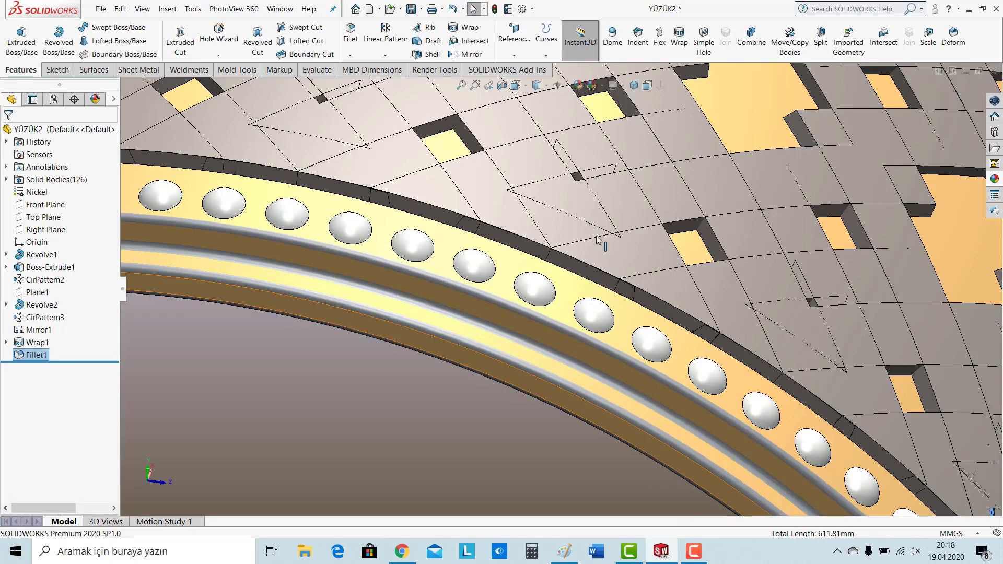
pyautogui.click(634, 87)
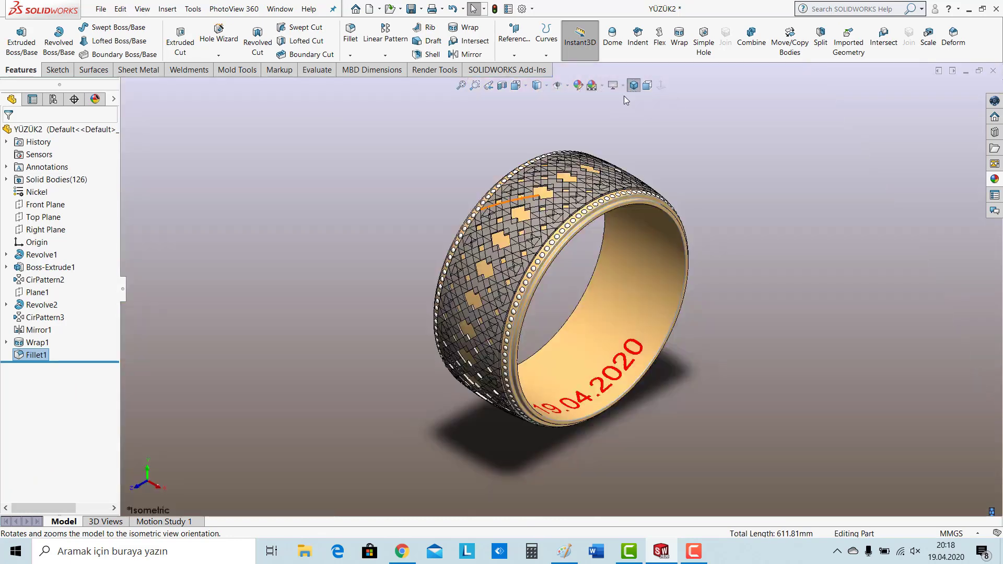
pyautogui.click(693, 551)
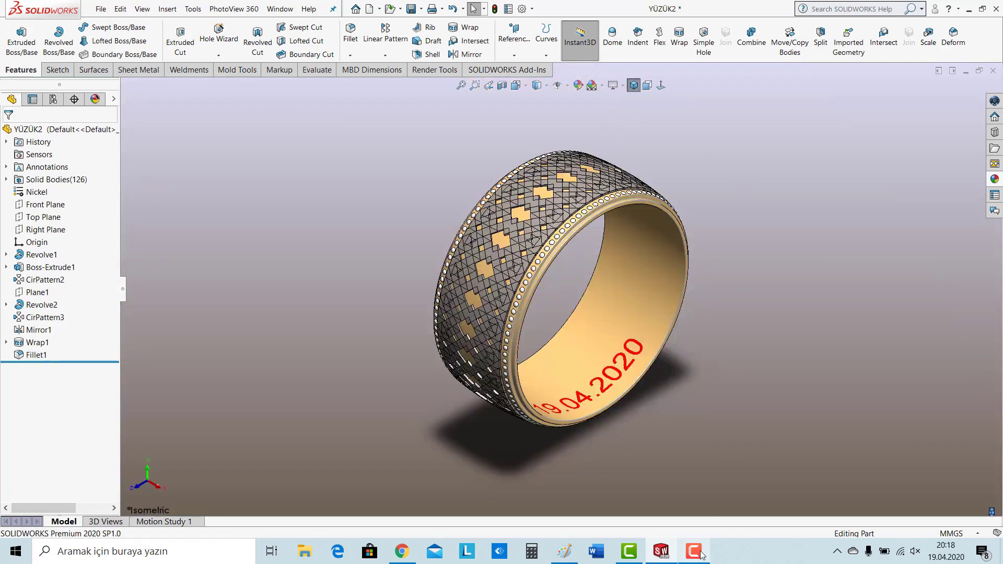